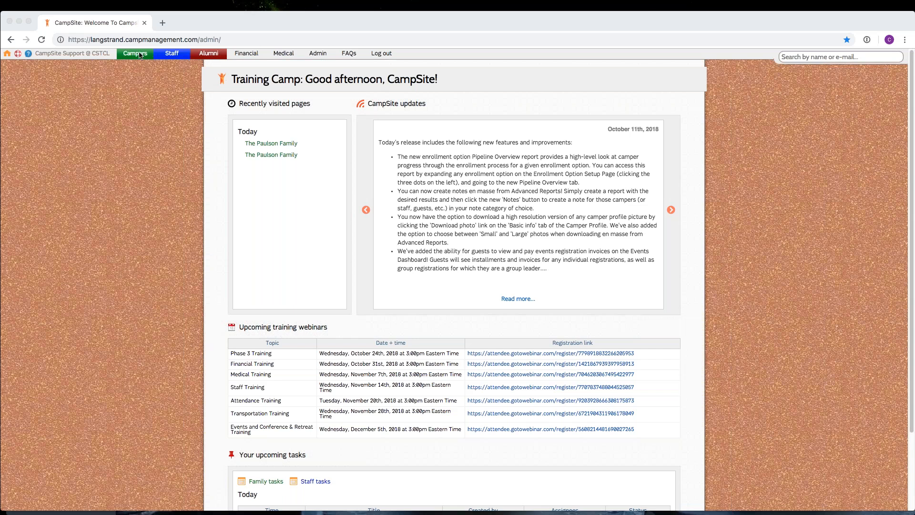
Step: Open the Advanced Reports page for campers
mouse_move(136, 54)
click(169, 268)
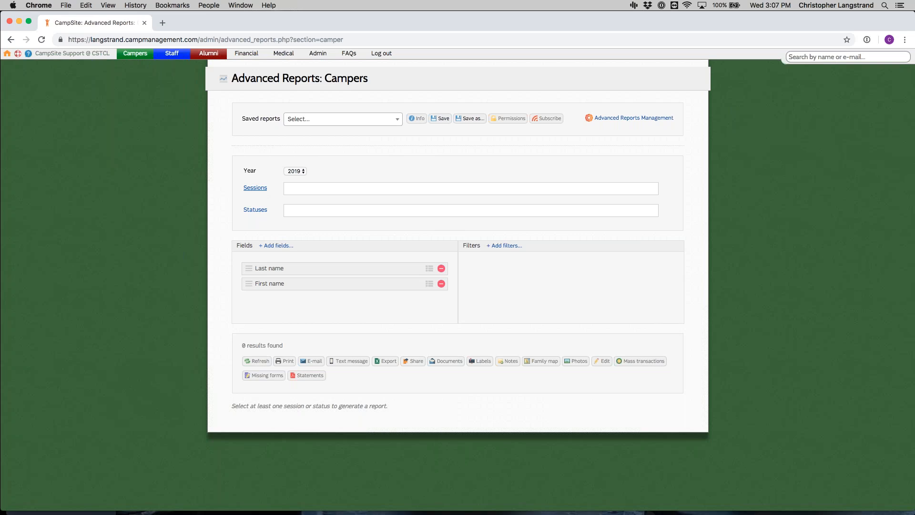
Step: Add the Fall Semester afterschool sessions for Fridays, Mondays and Thursdays, plus all other 2019 sessions, to the report
click(255, 188)
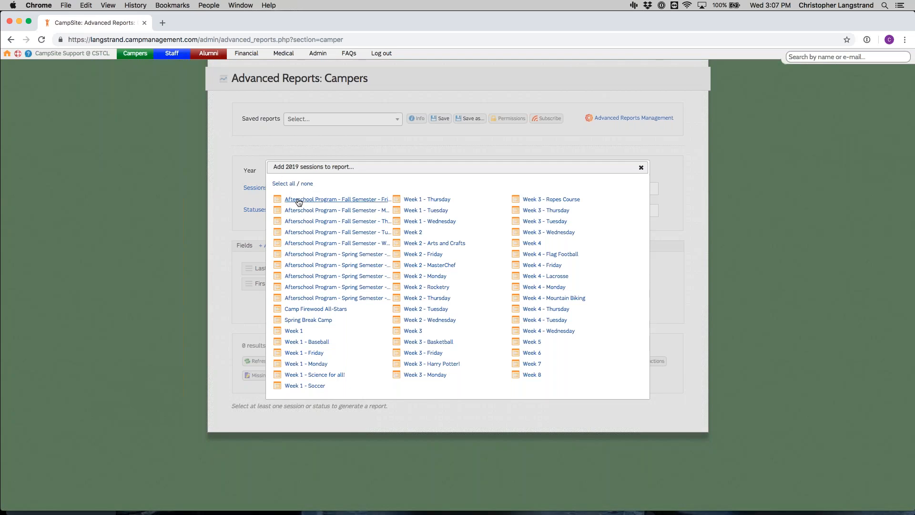
click(312, 199)
click(336, 210)
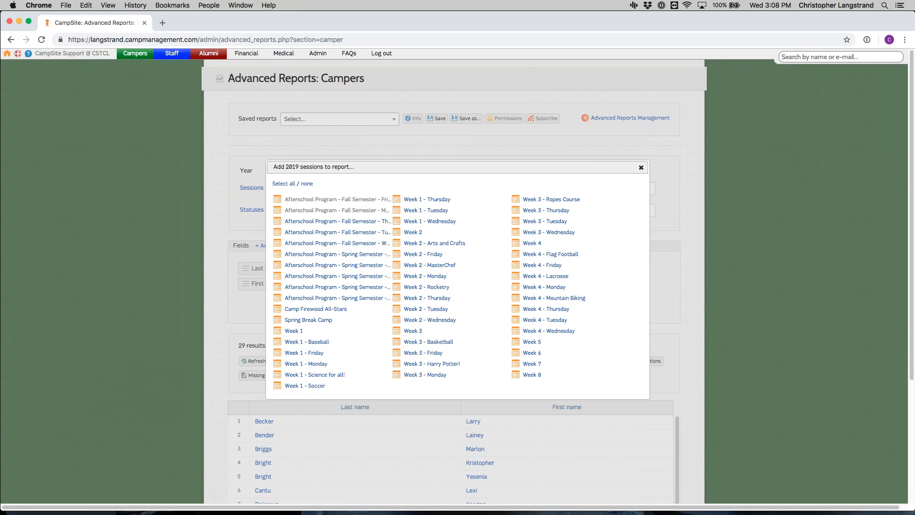
click(333, 221)
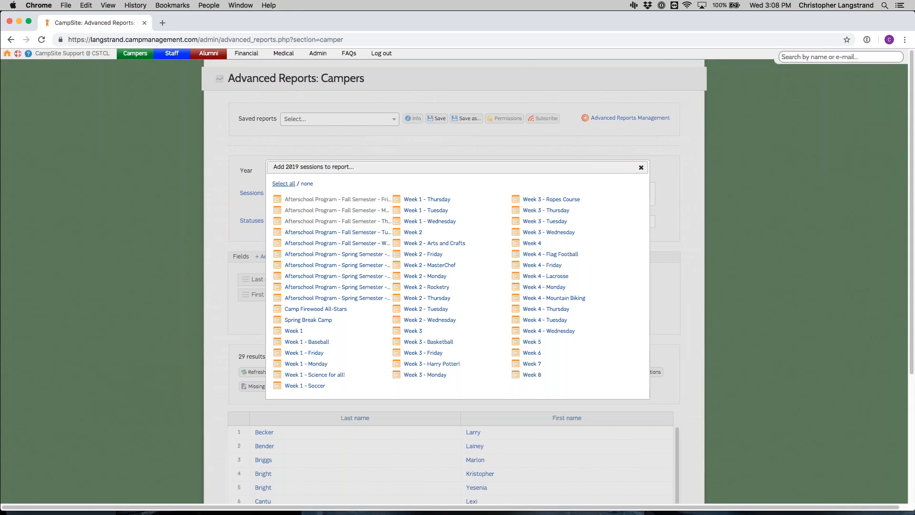
click(284, 183)
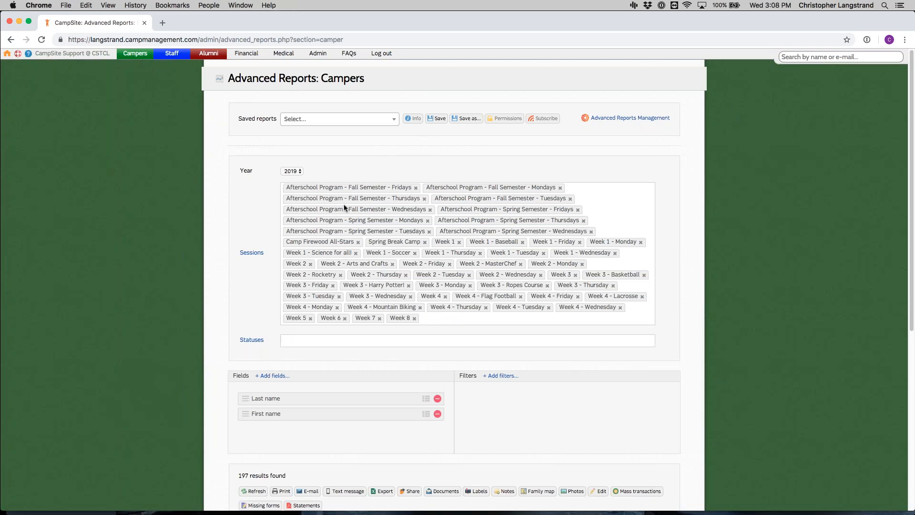
scroll(271, 447, down, 3)
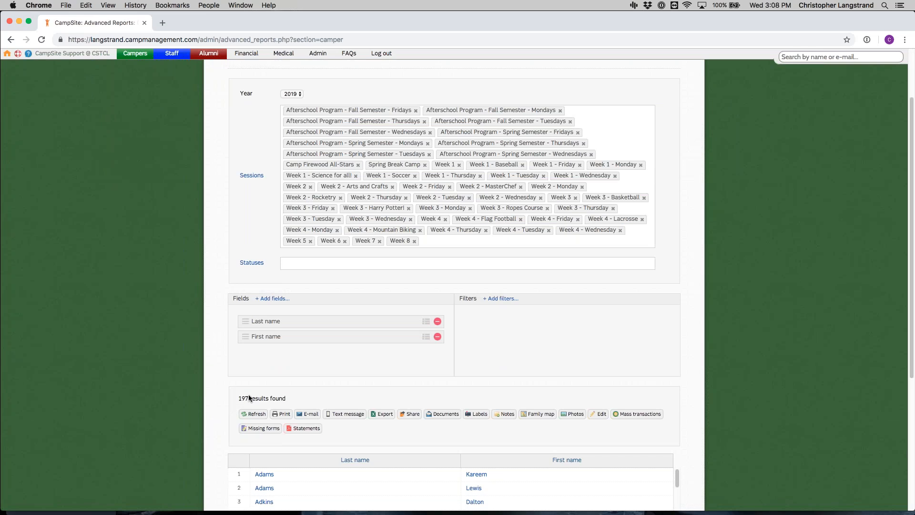
Step: Clear all sessions from the report and add every status, including Alumni and Cancelled, instead
click(252, 176)
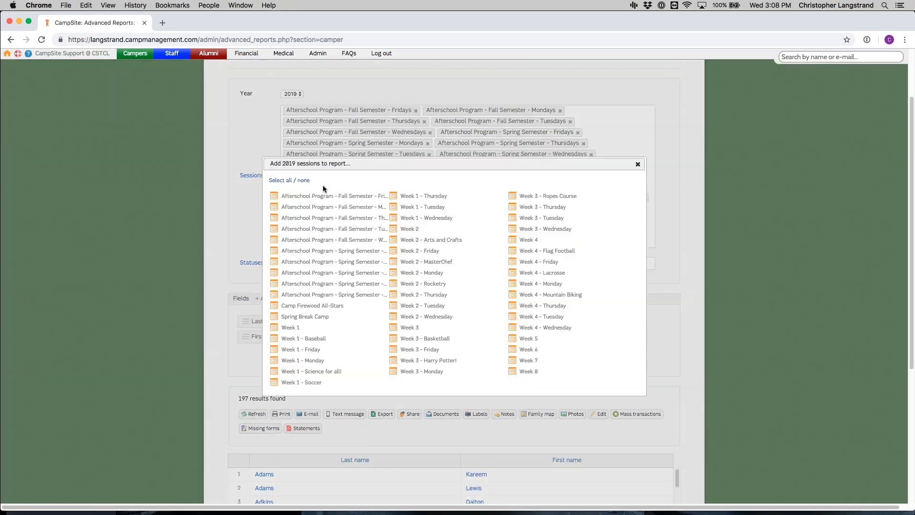
click(307, 184)
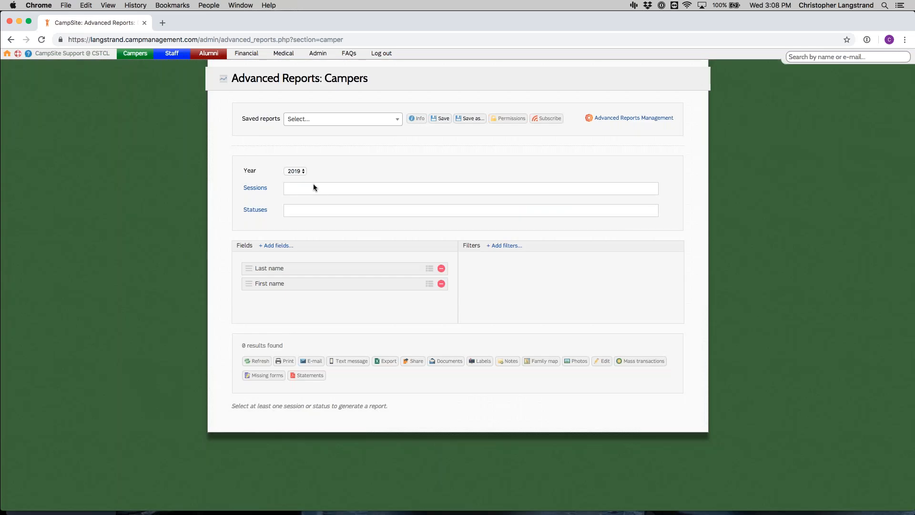
click(257, 213)
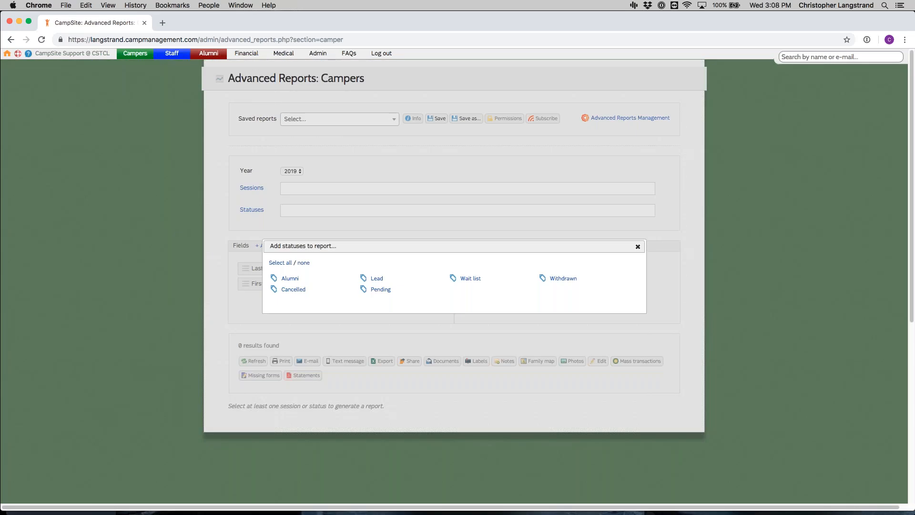
click(289, 279)
click(297, 290)
click(280, 263)
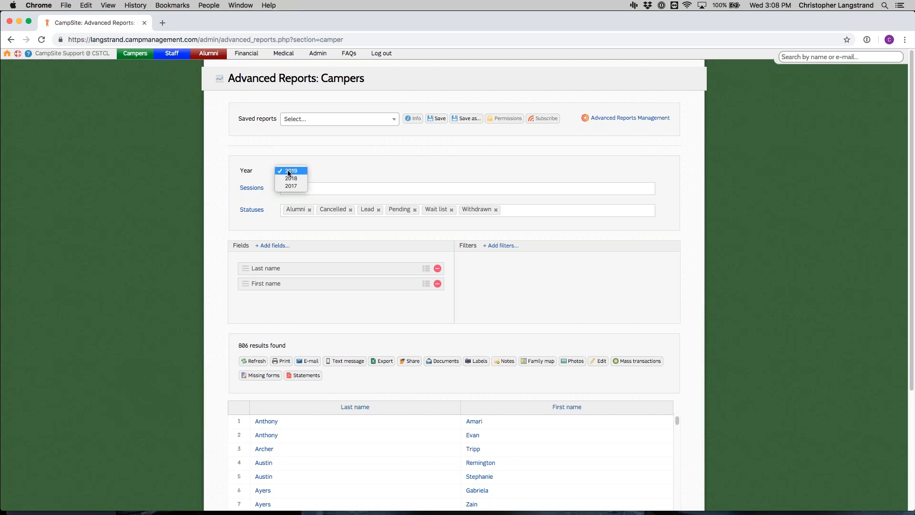
Step: Keep the report year at 2019 and add all of that year's sessions
click(288, 173)
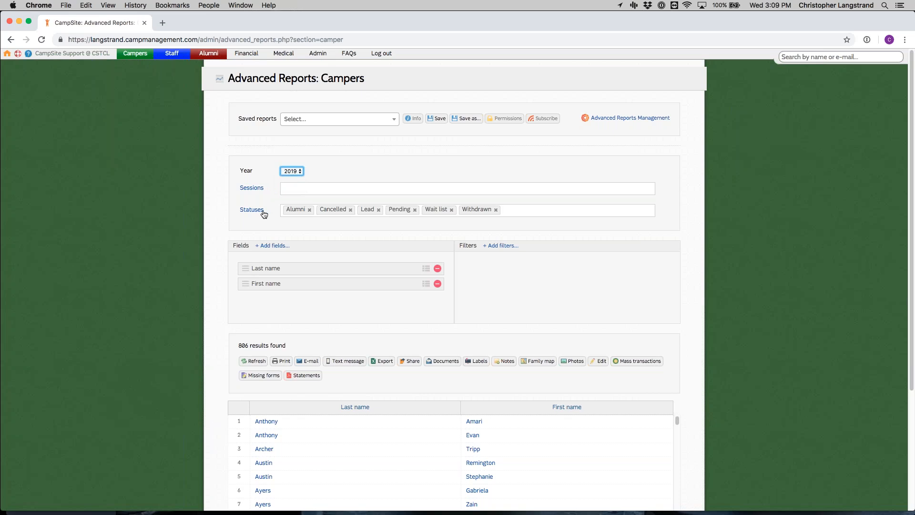
click(258, 188)
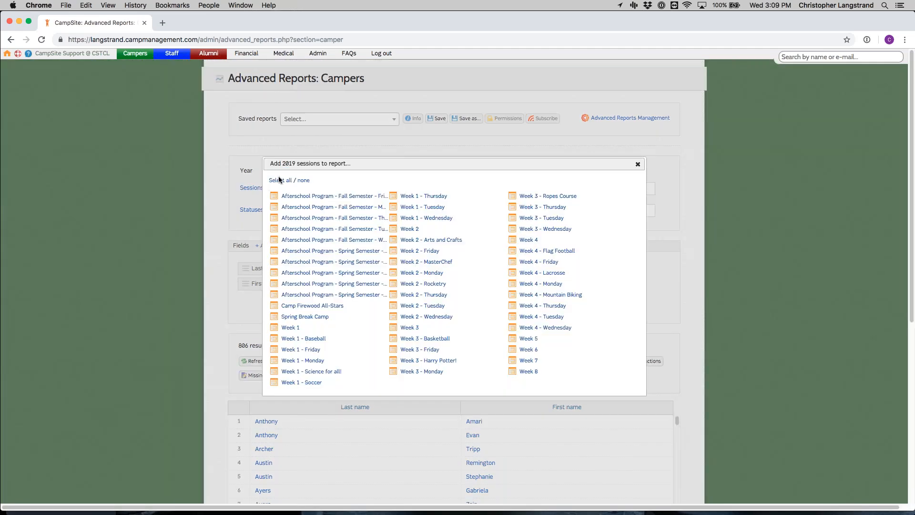
click(280, 180)
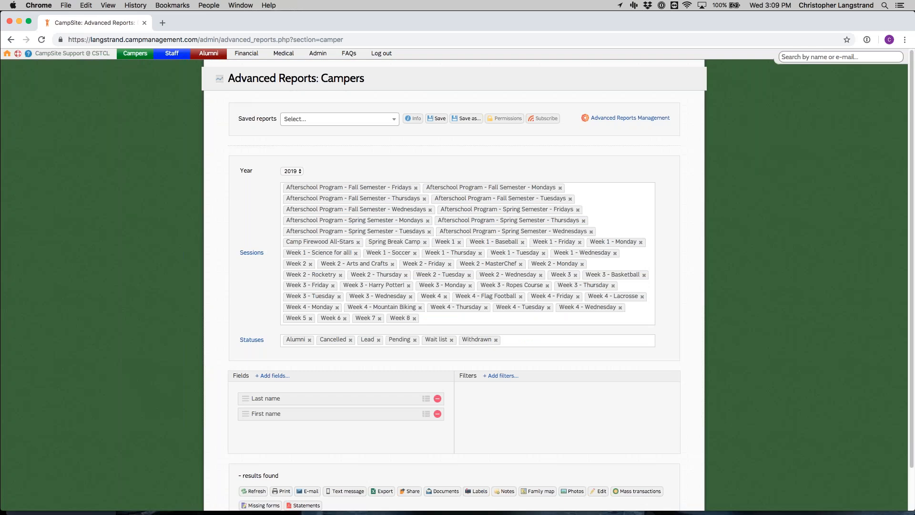
scroll(336, 209, down, 4)
scroll(376, 226, down, 3)
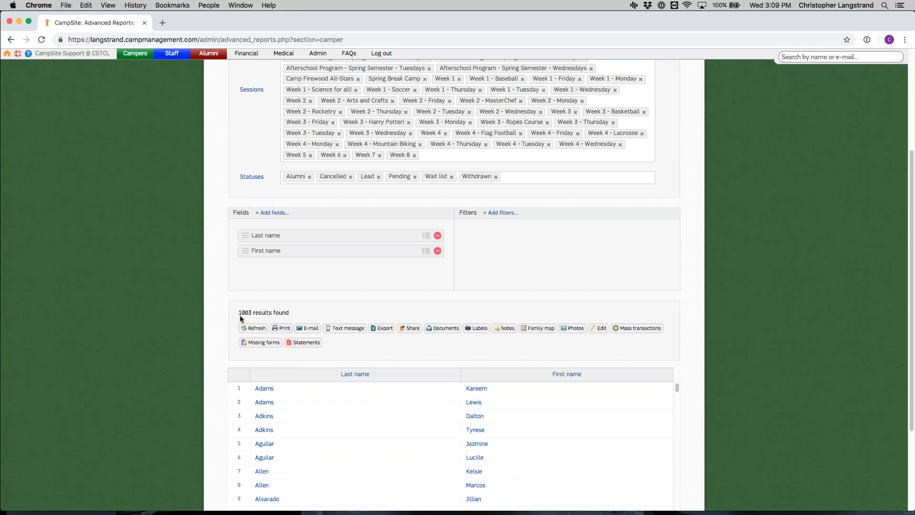
Step: Remove all statuses from the report so that only the sessions define it
scroll(254, 343, up, 7)
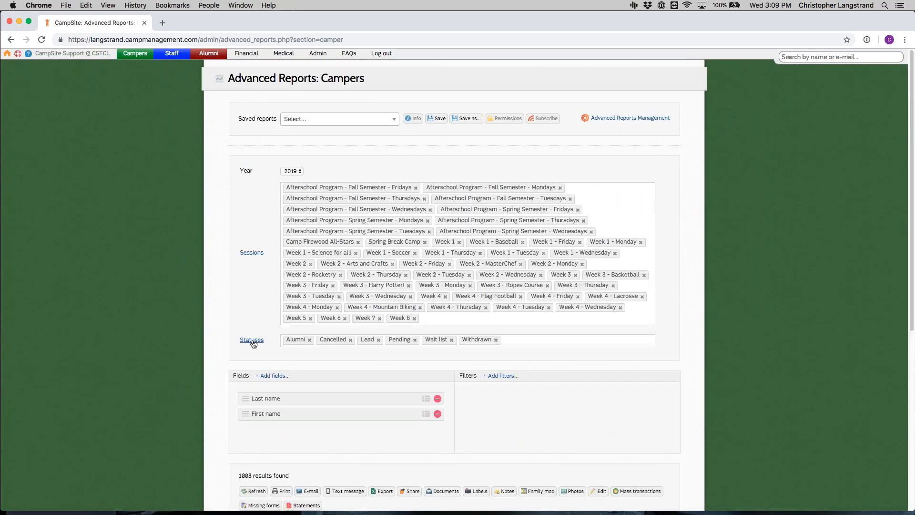
click(252, 339)
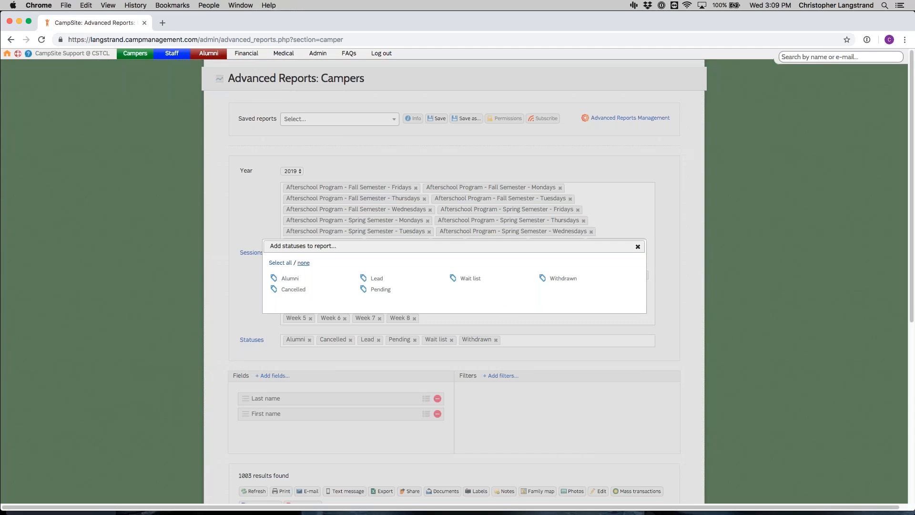
click(304, 263)
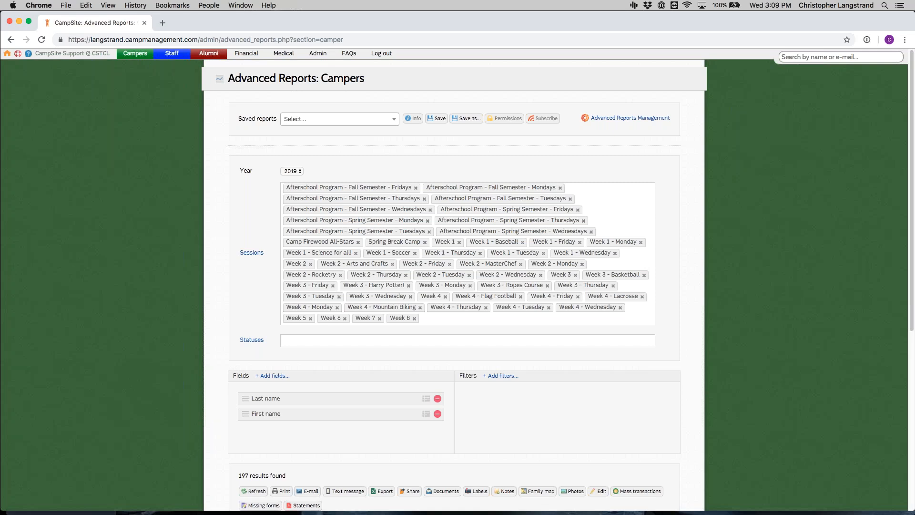
Step: Add the Age and School fields from the basic camper information to the report
scroll(320, 261, down, 1)
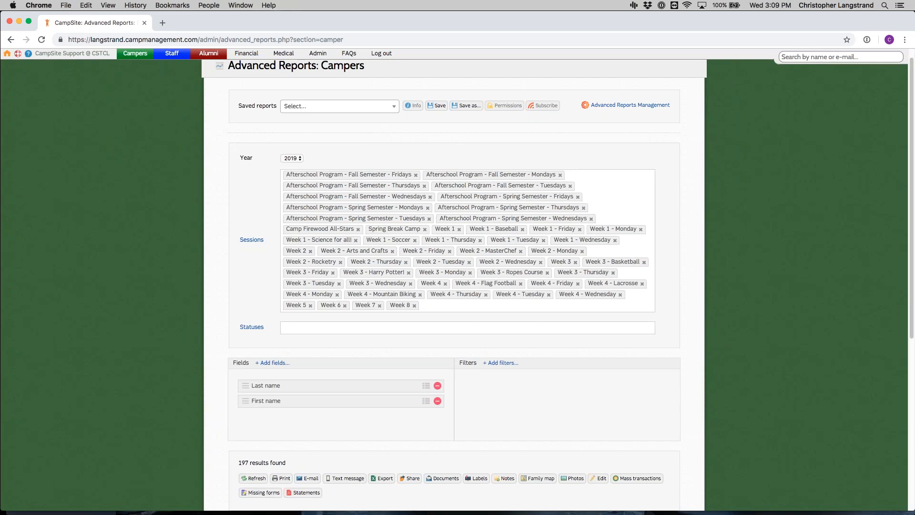
scroll(355, 390, down, 2)
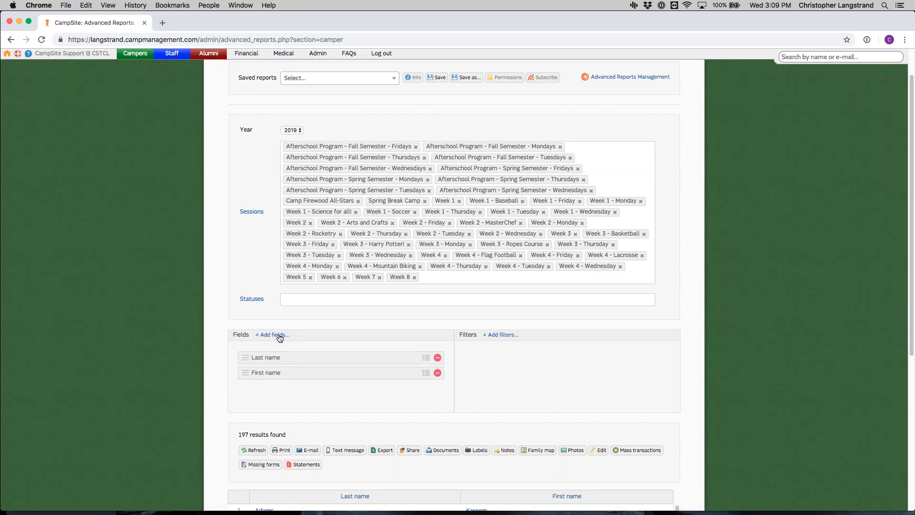
scroll(279, 337, down, 5)
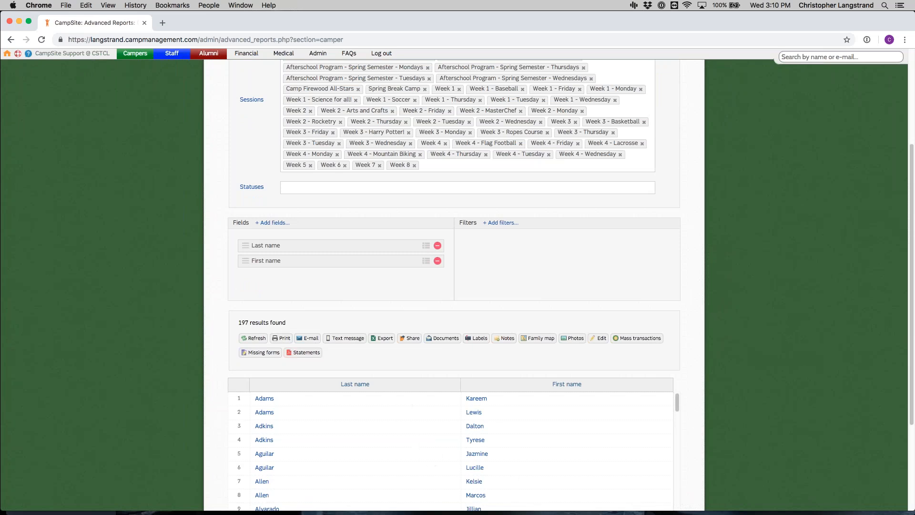
click(287, 224)
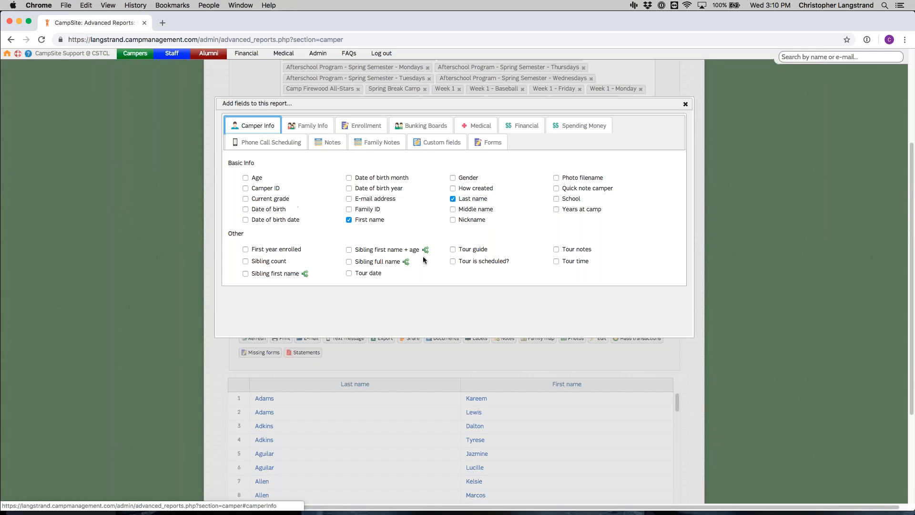
click(256, 179)
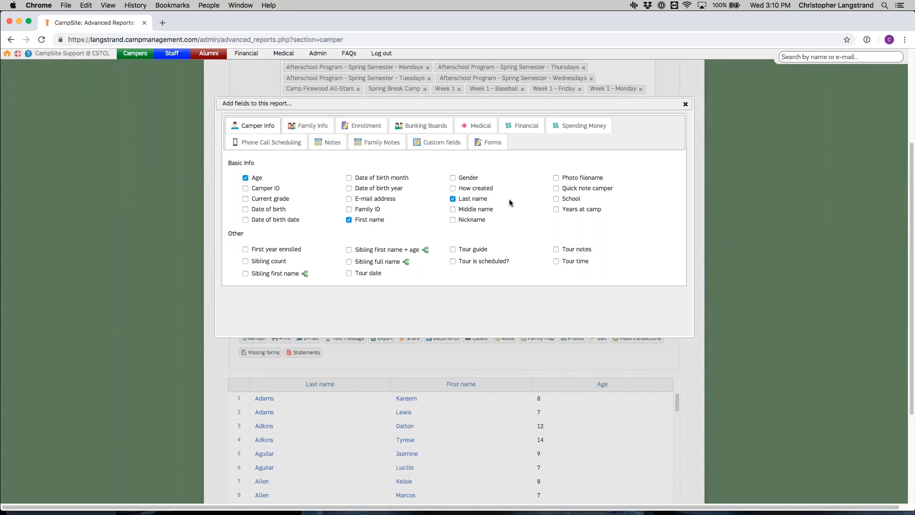
click(576, 198)
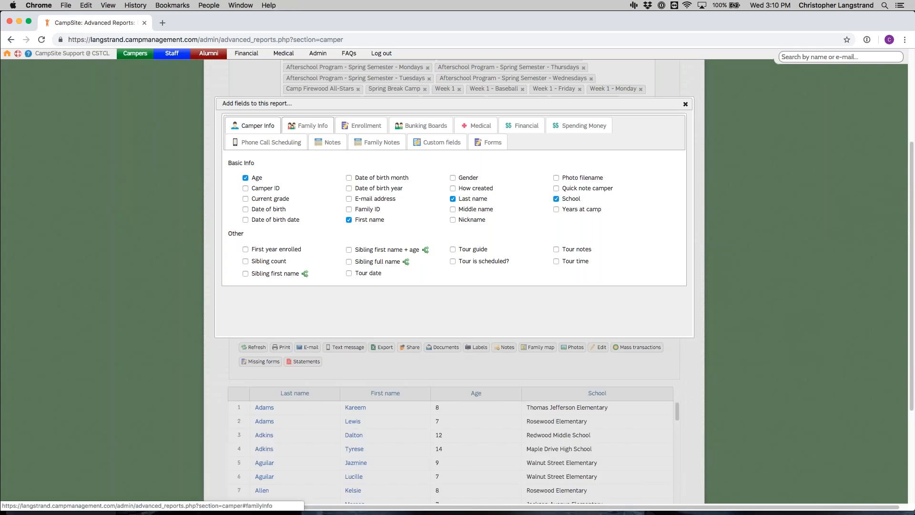
Step: Add the Session name field from the 2019 general enrollment information to the report
click(312, 125)
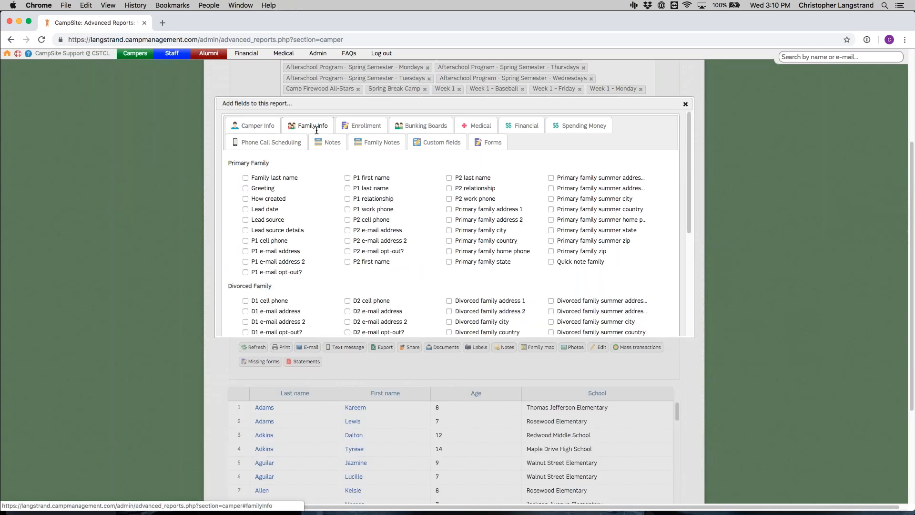
click(345, 127)
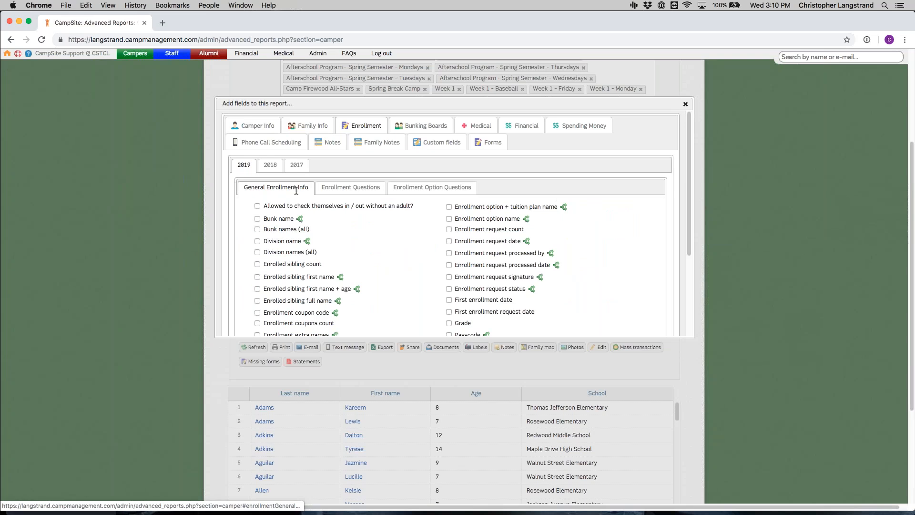
scroll(473, 205, down, 5)
click(481, 252)
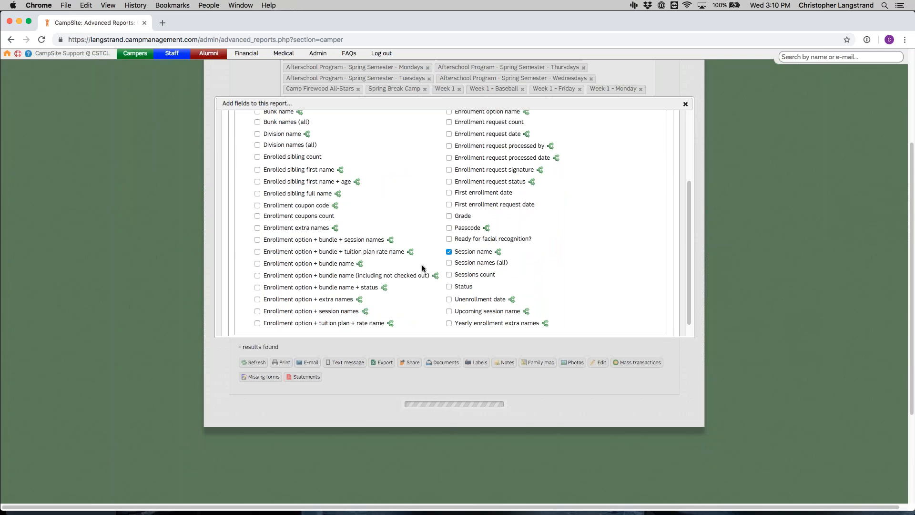
Step: Look through the remaining enrollment fields and the Medical, Financial and Phone Call Scheduling categories, and close the field selection
scroll(422, 264, up, 10)
scroll(443, 270, down, 5)
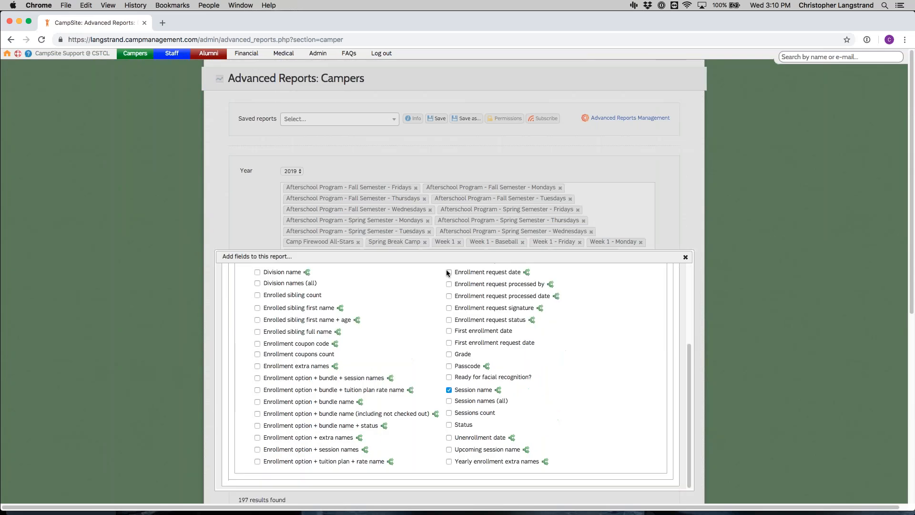
scroll(581, 290, down, 9)
scroll(464, 182, up, 5)
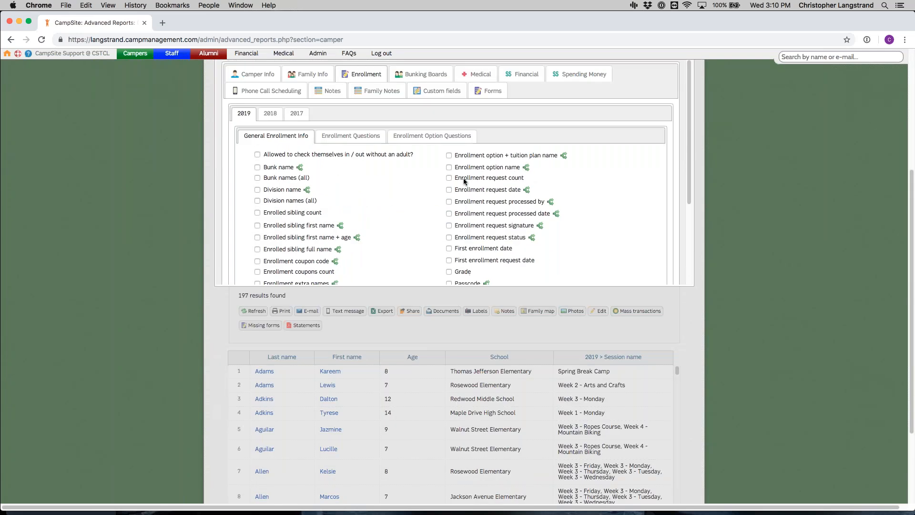
scroll(469, 176, up, 1)
click(479, 99)
click(538, 99)
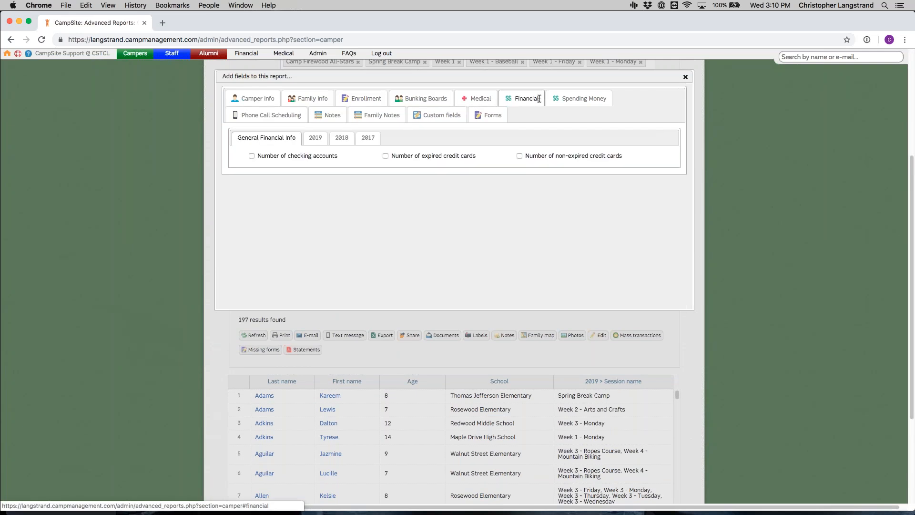
click(291, 119)
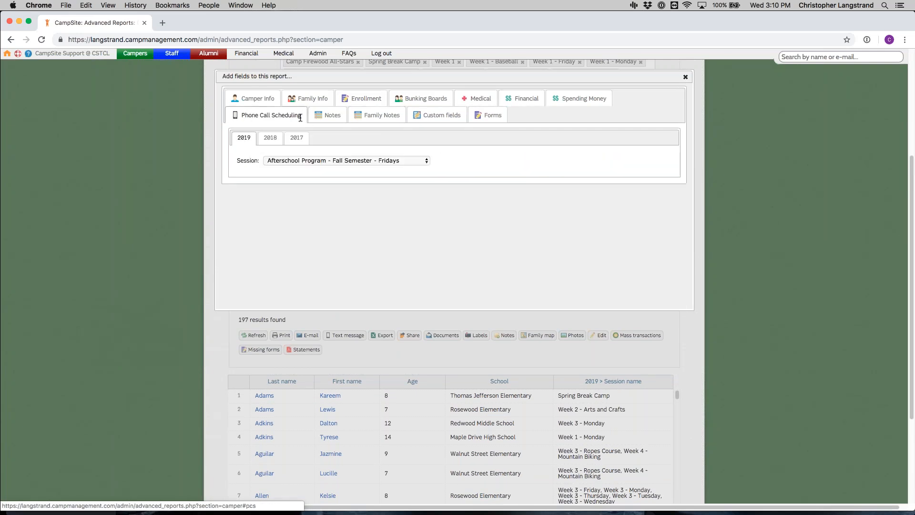
click(684, 77)
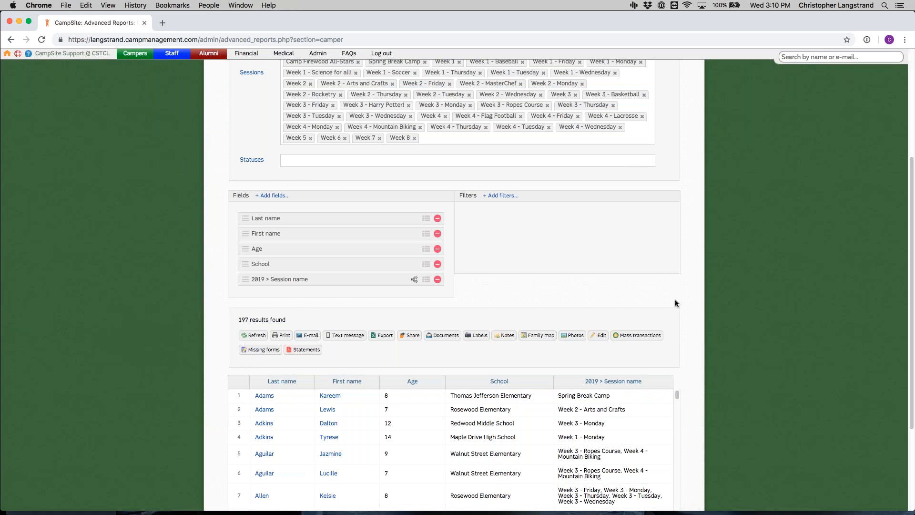
Step: Sort the report results by age and then by school
scroll(675, 299, down, 2)
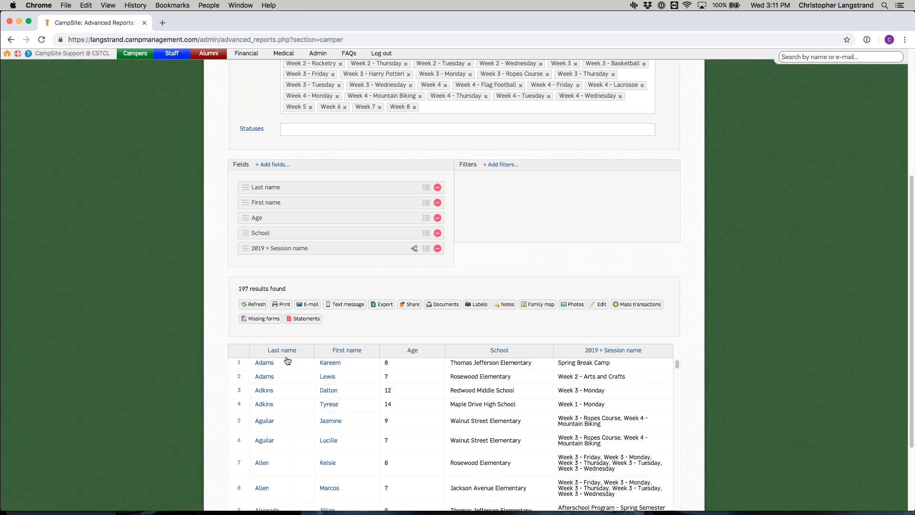
scroll(286, 359, down, 1)
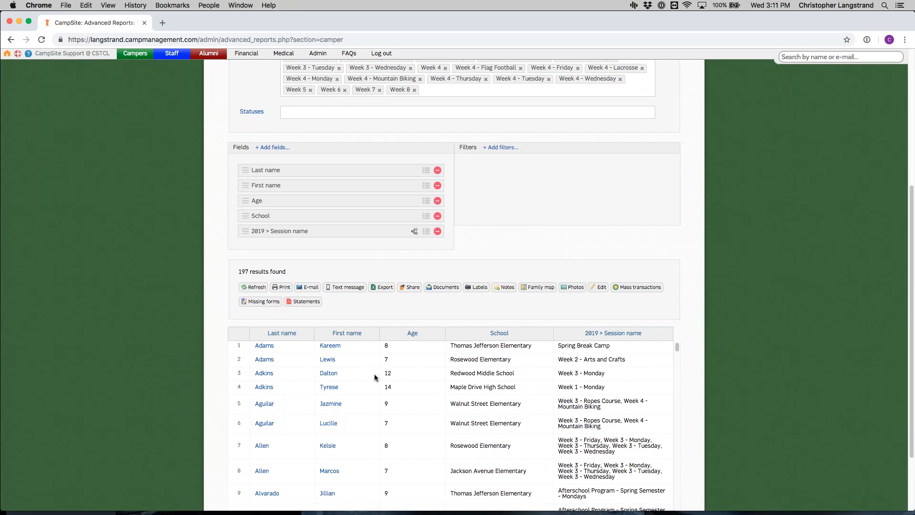
click(412, 334)
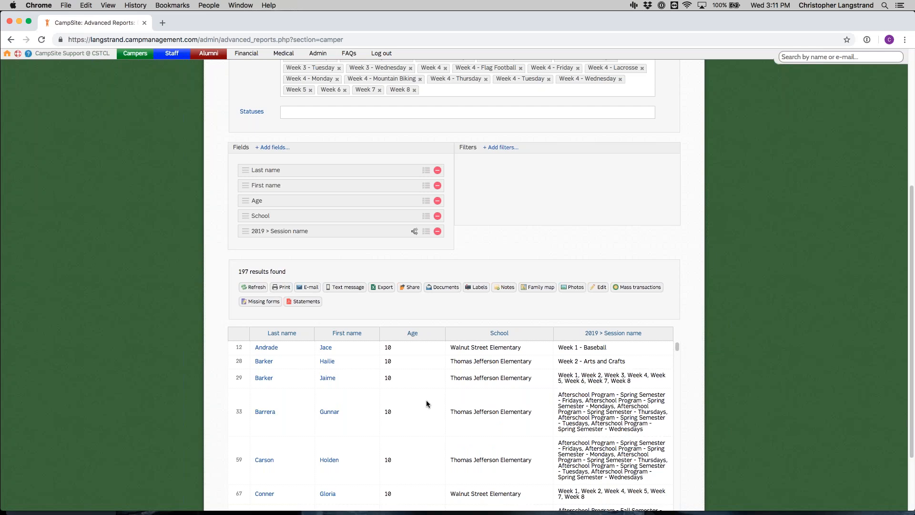
click(498, 336)
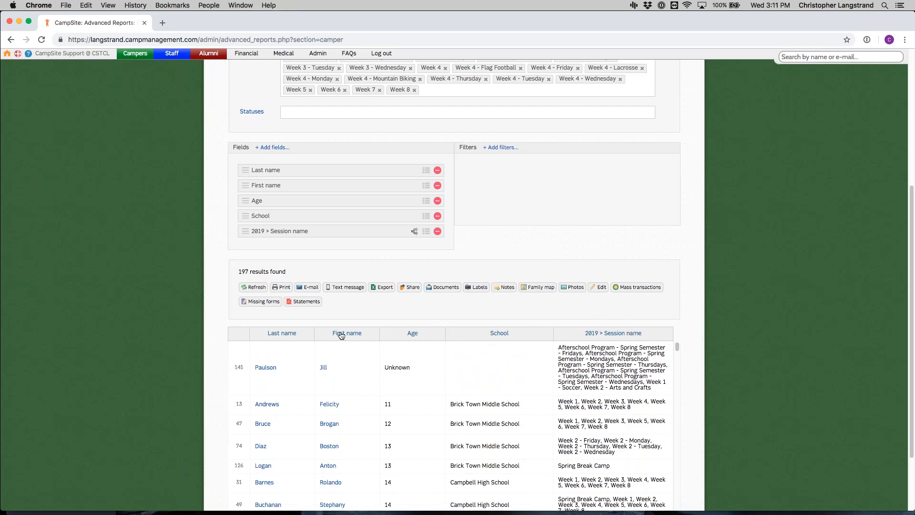
Step: Sort the report results by last name
click(286, 336)
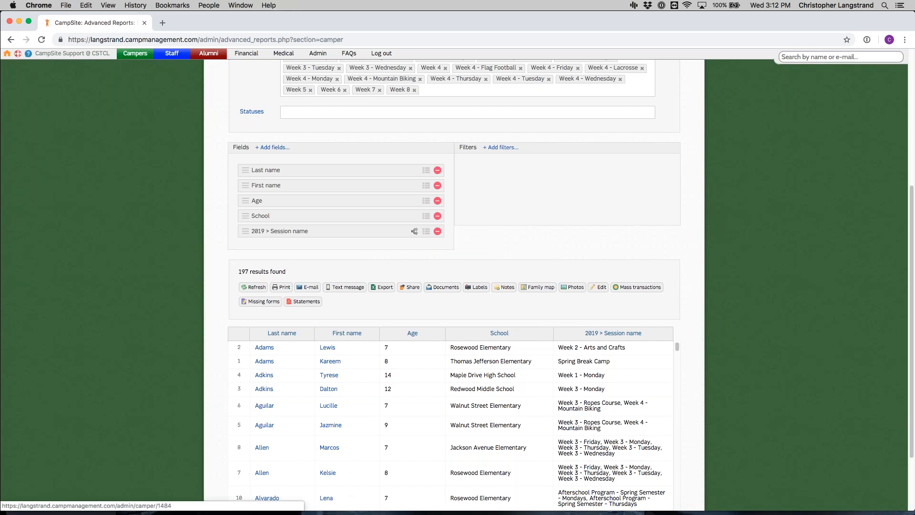
Step: Split the results into a separate row for each 2019 session name, and recombine them into one row per camper
scroll(350, 413, down, 3)
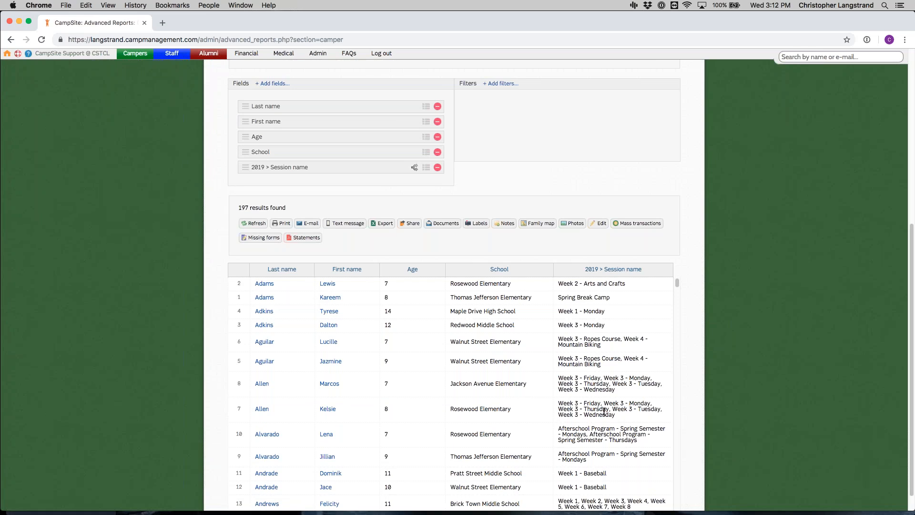
click(413, 167)
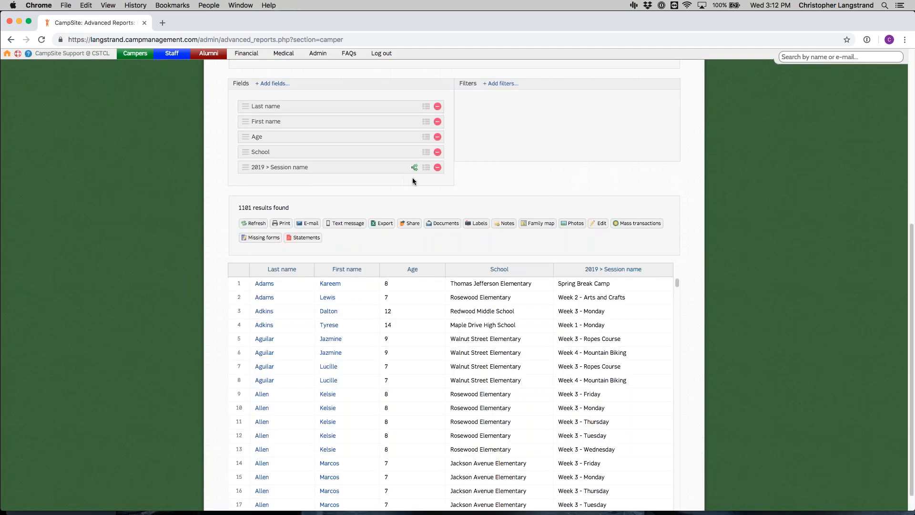
scroll(346, 389, down, 1)
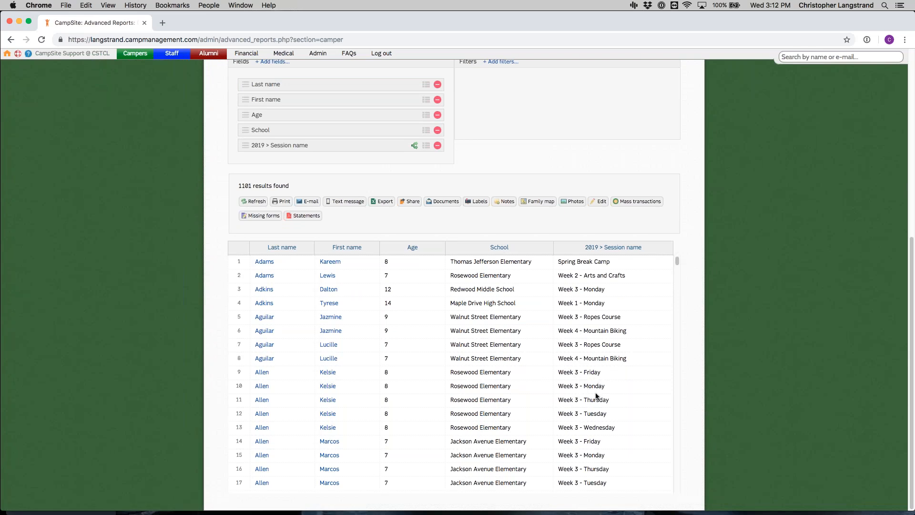
click(417, 145)
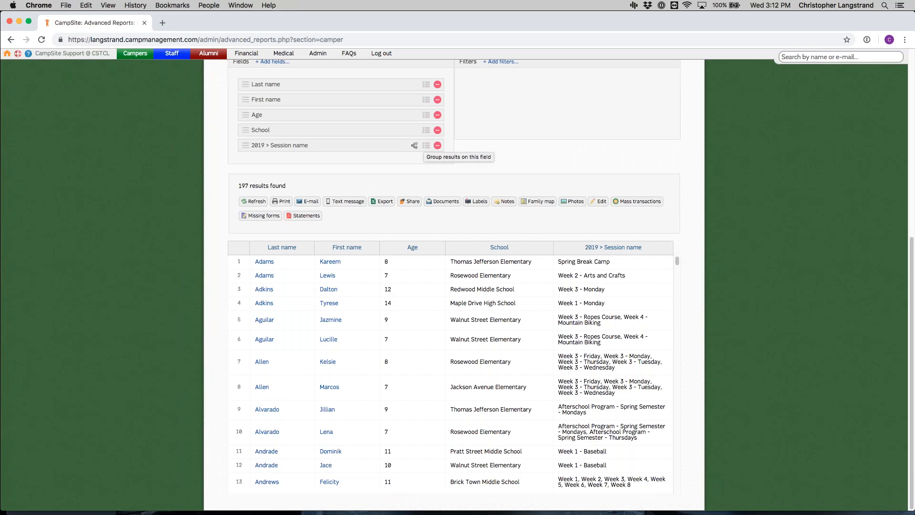
Step: Group the report results by age, look through the groups, collapse them all, and remove the grouping
click(426, 115)
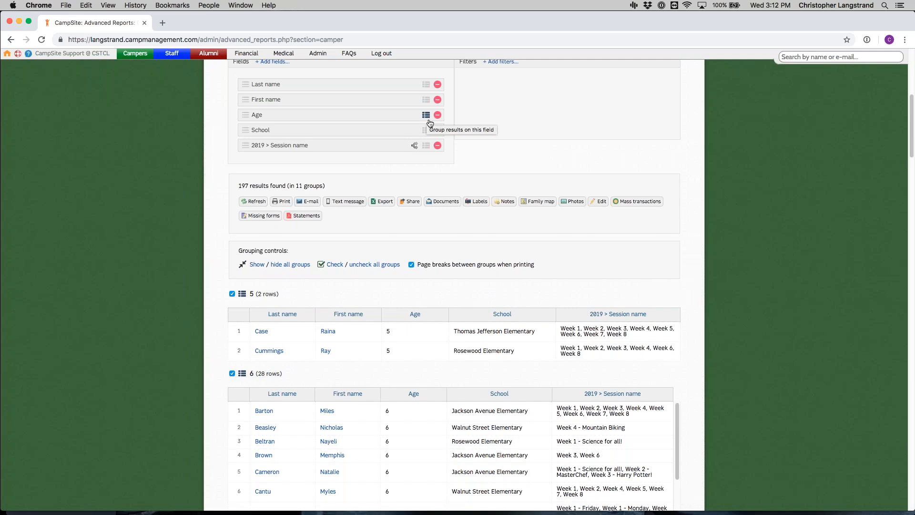
scroll(260, 307, down, 1)
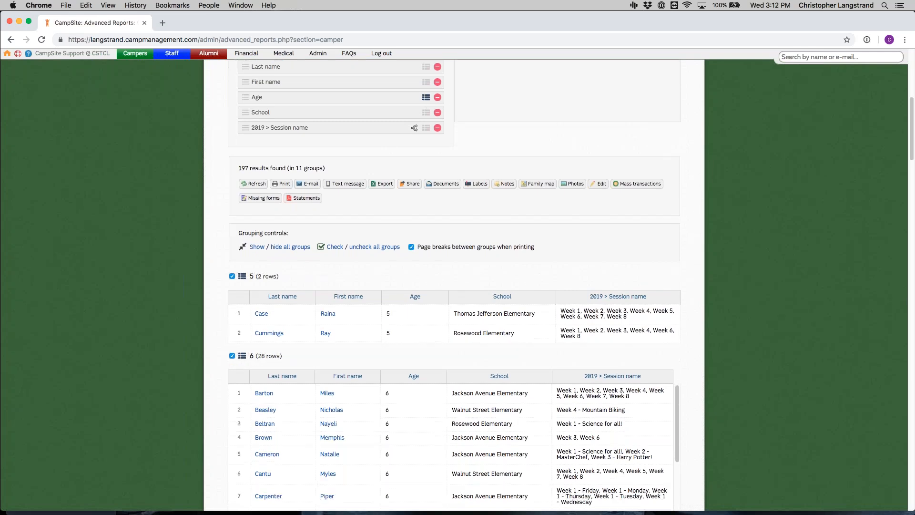
scroll(274, 316, down, 10)
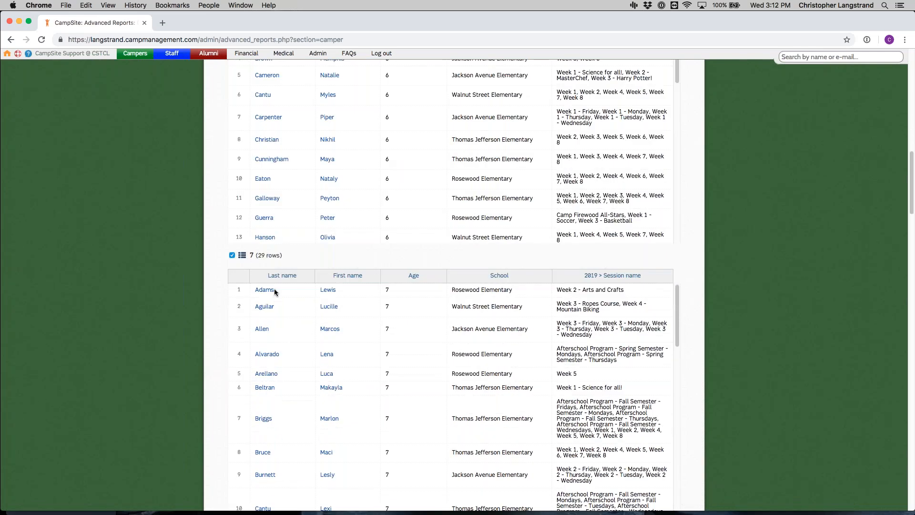
scroll(274, 288, up, 7)
scroll(297, 279, up, 3)
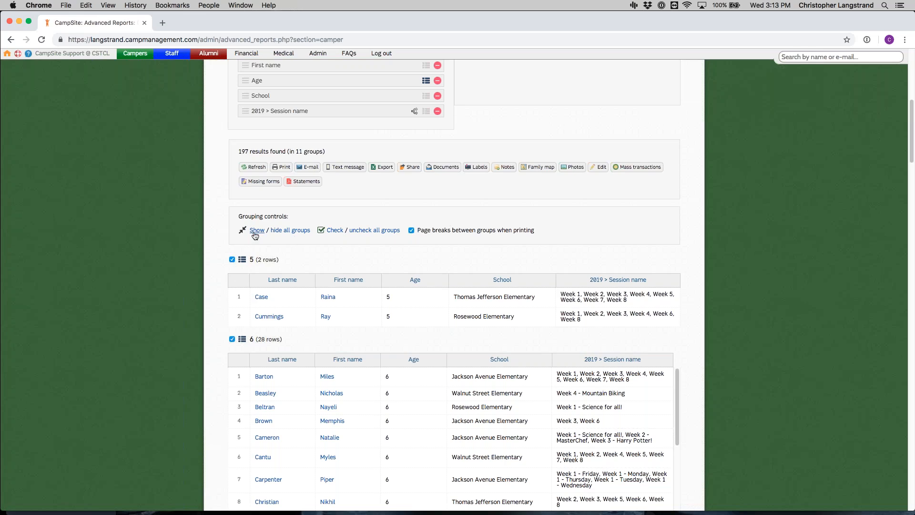
click(289, 232)
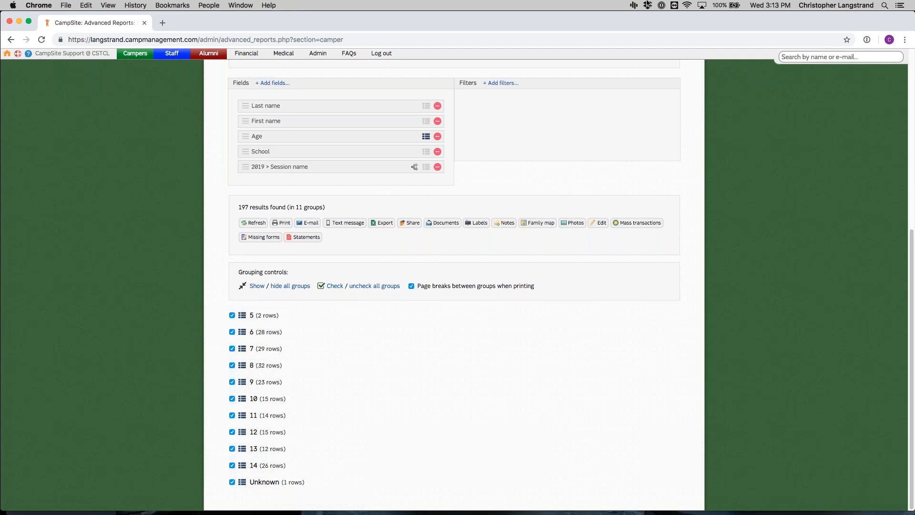
click(425, 138)
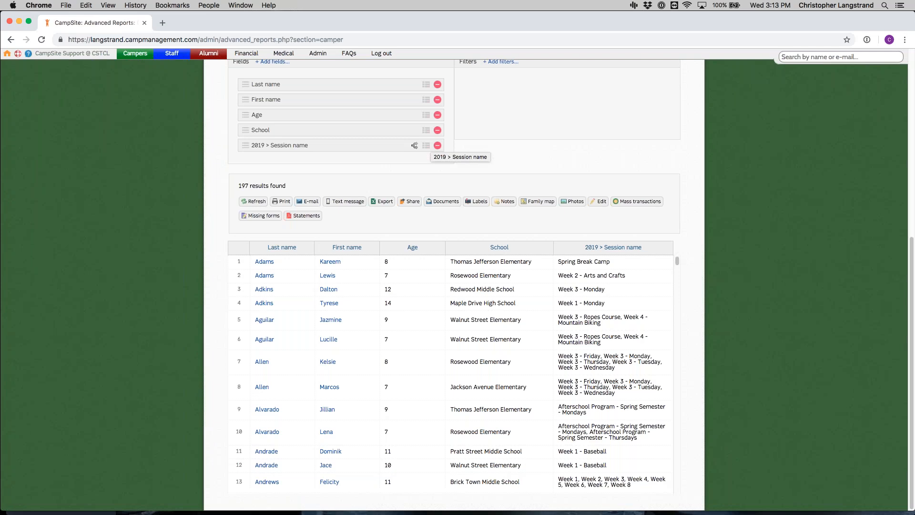
Step: Remove the 2019 Session name field from the report
click(437, 146)
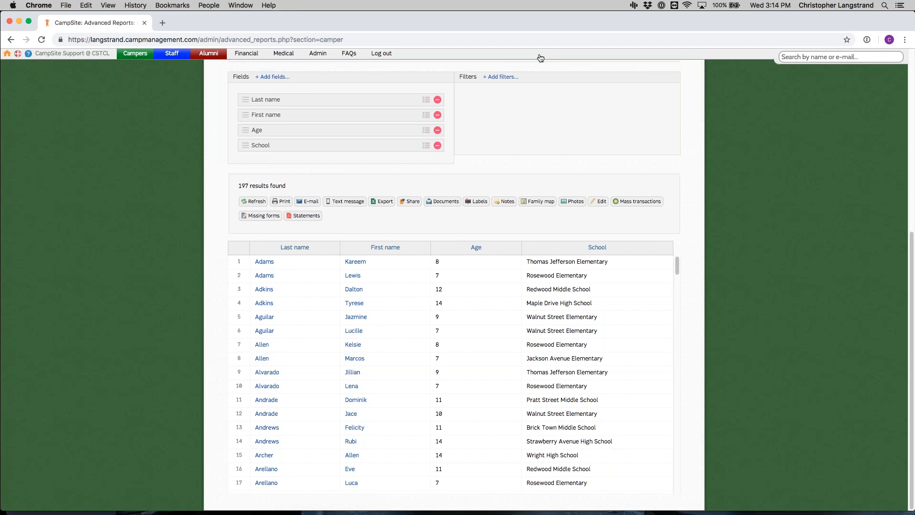
Step: Add a report filter from the basic camper information for ages between 8 and 12
click(507, 78)
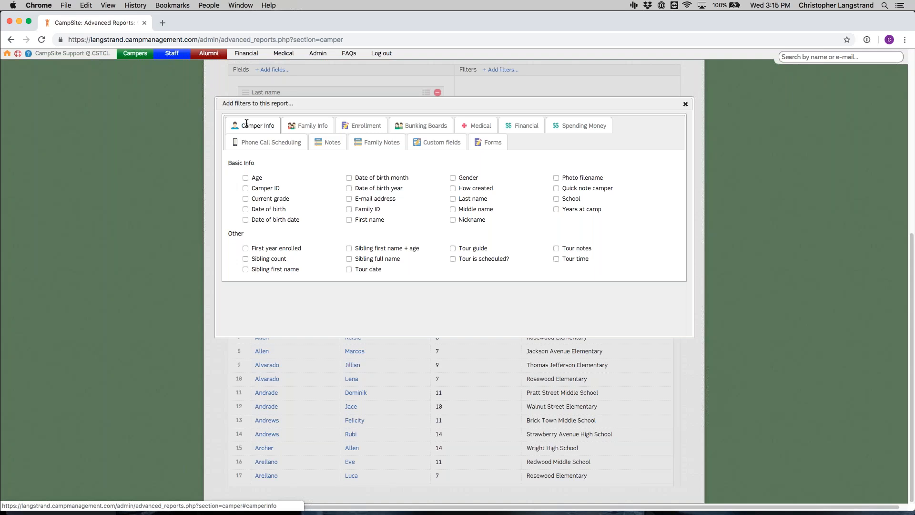
click(252, 181)
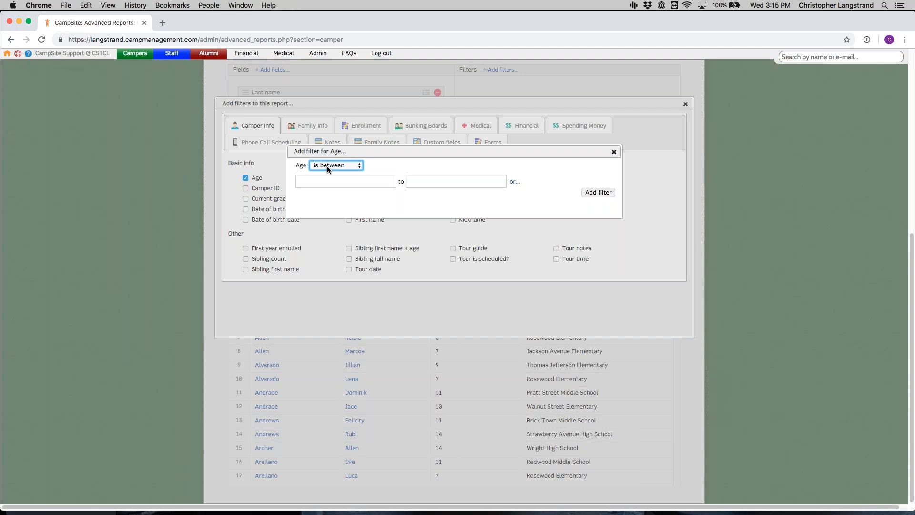
click(328, 167)
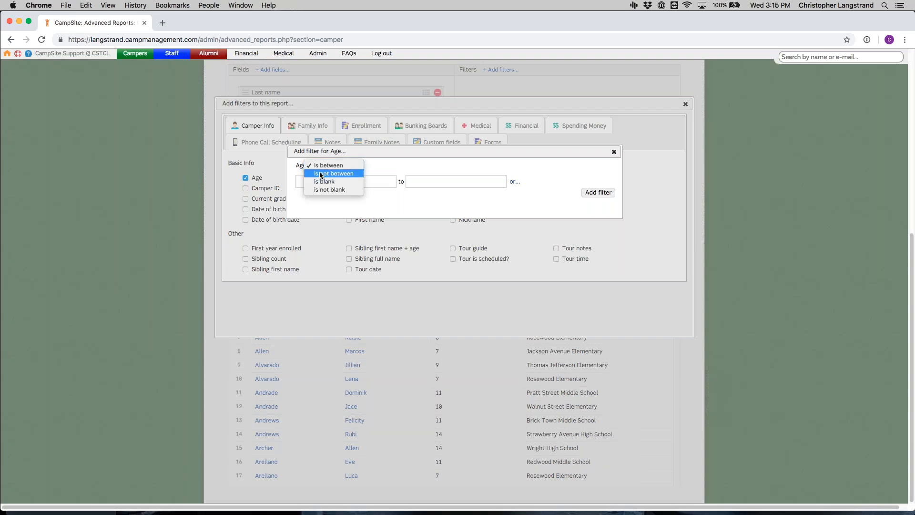
key(Up)
key(Up)
key(Up)
key(Return)
key(Tab)
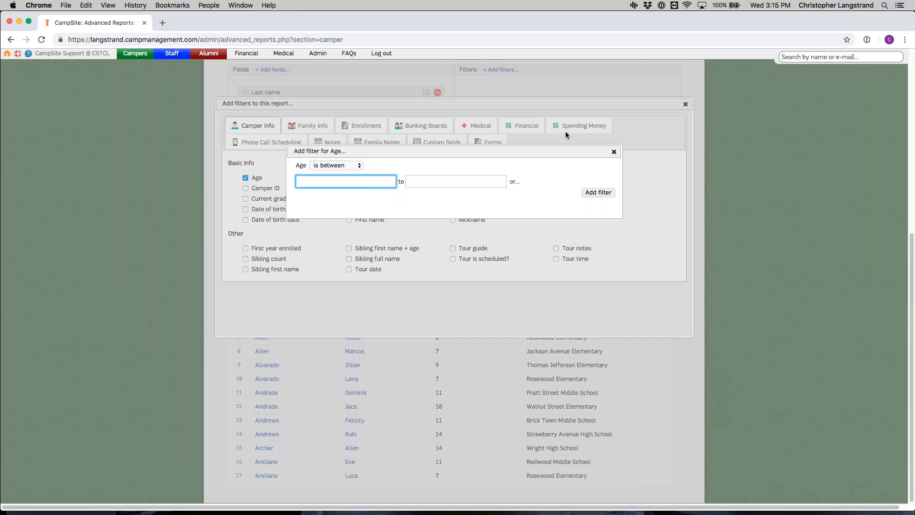
text(8)
key(Tab)
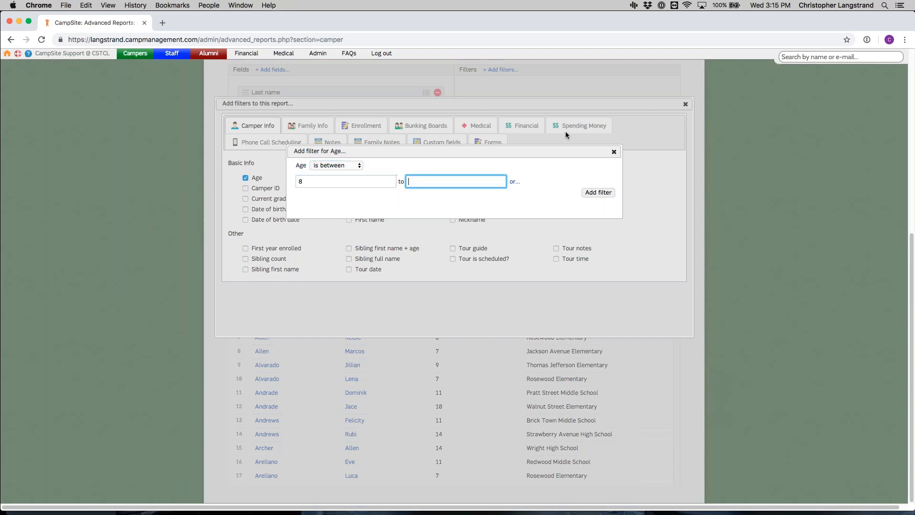
text(12)
click(598, 192)
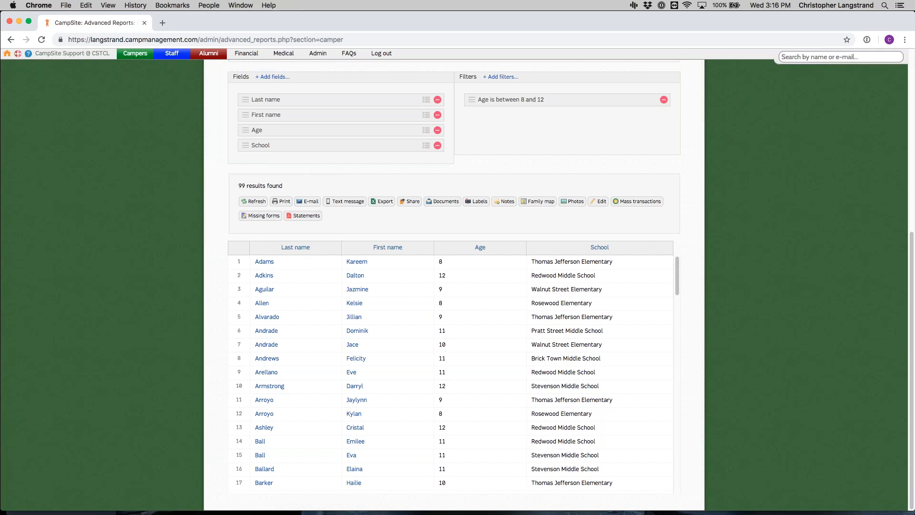
Step: Save the report as "Campers 2019 8-12" in the Standard Reports category
scroll(511, 205, up, 2)
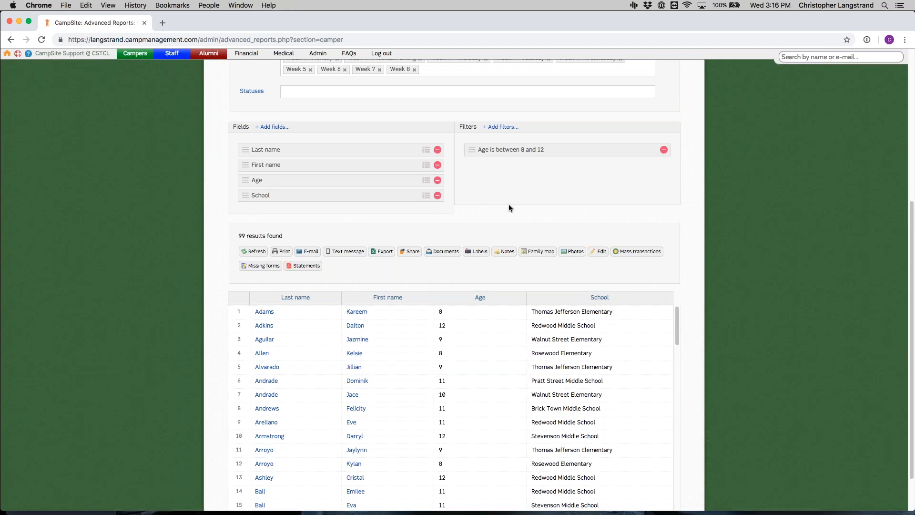
scroll(482, 235, up, 5)
scroll(498, 240, up, 5)
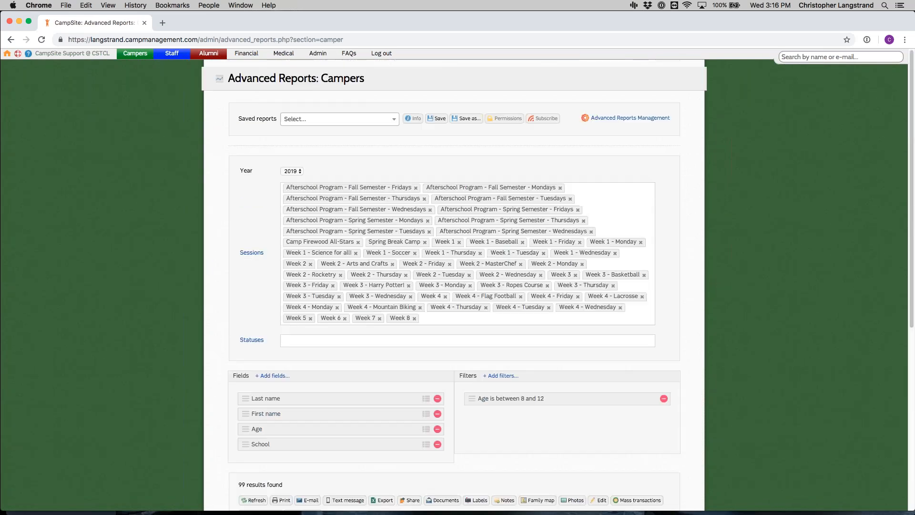
click(467, 119)
text(Ca)
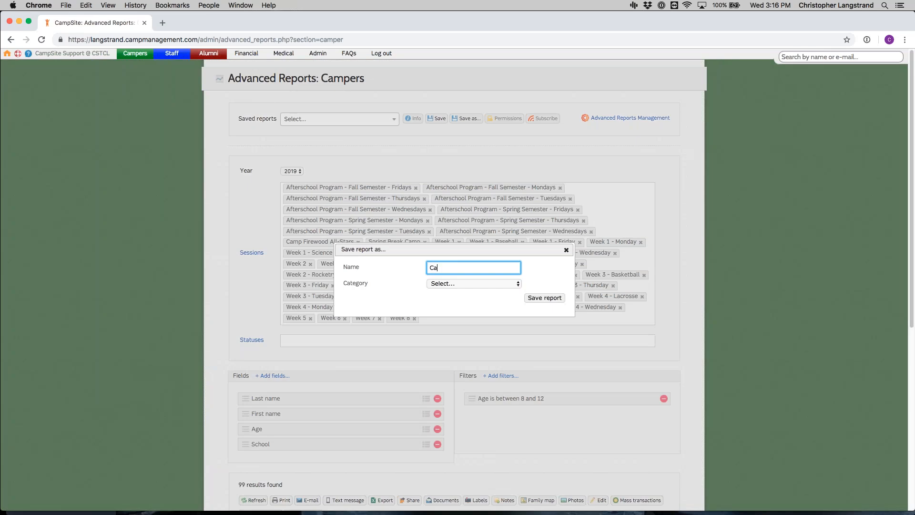
text(mper 2)
text(019)
text( 8-12)
text(s)
click(498, 282)
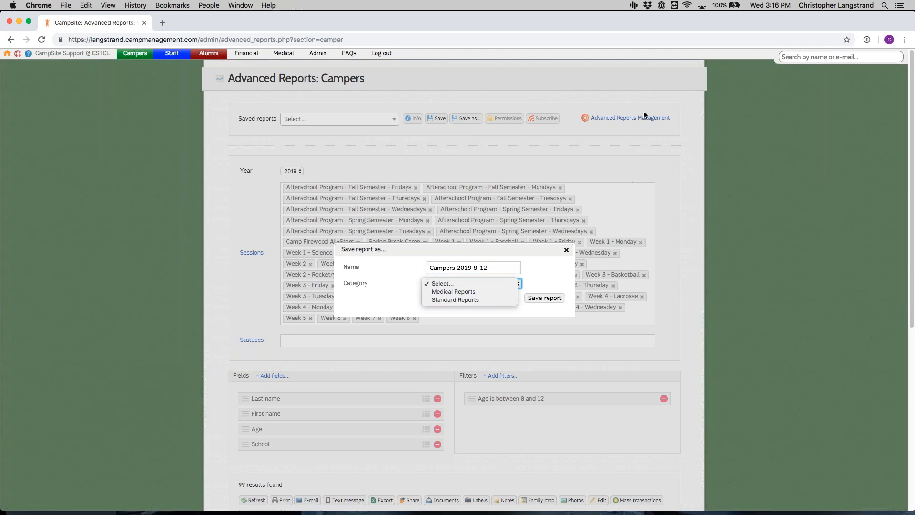
click(496, 299)
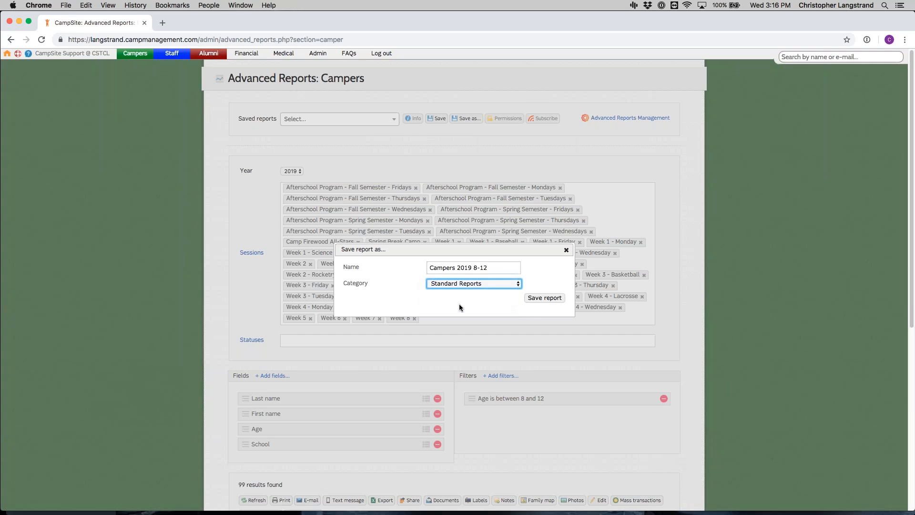
click(538, 299)
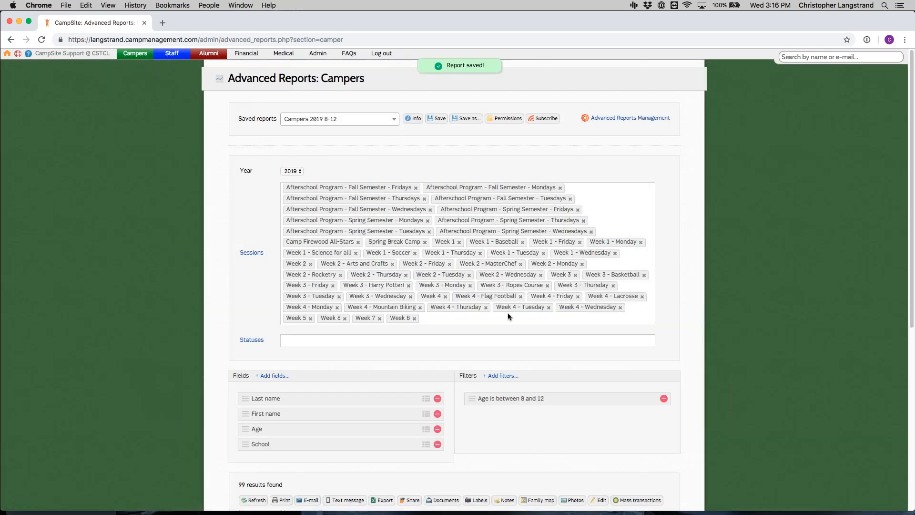
Step: Reload the camper reports page, load the saved report Campers 2019 8-12, and review its sessions, fields and filter
click(435, 119)
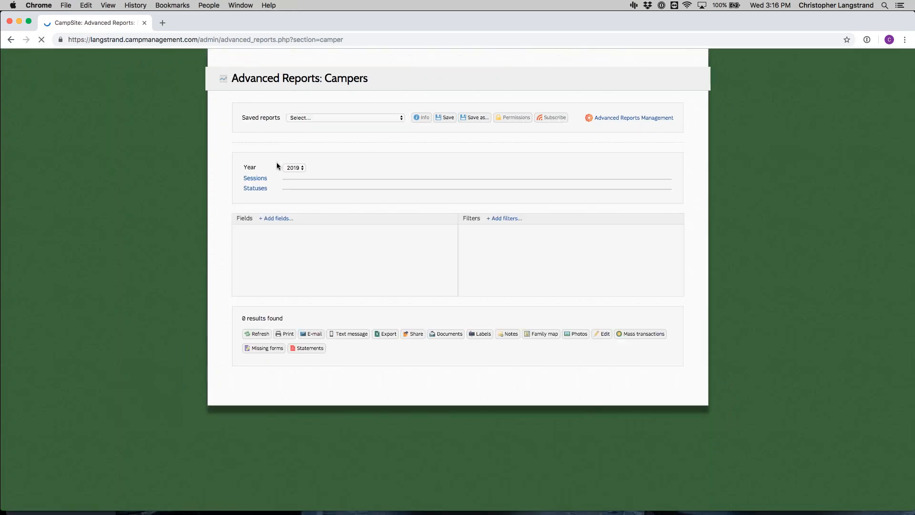
click(363, 119)
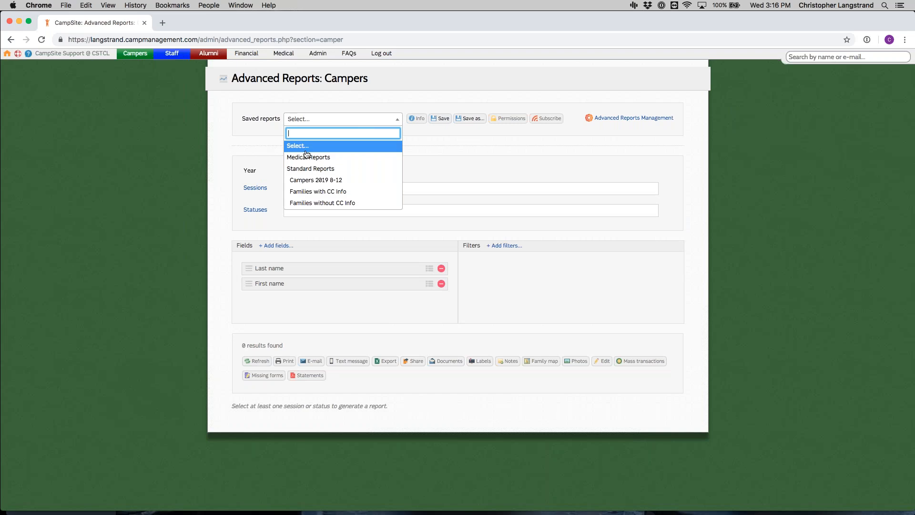
click(316, 180)
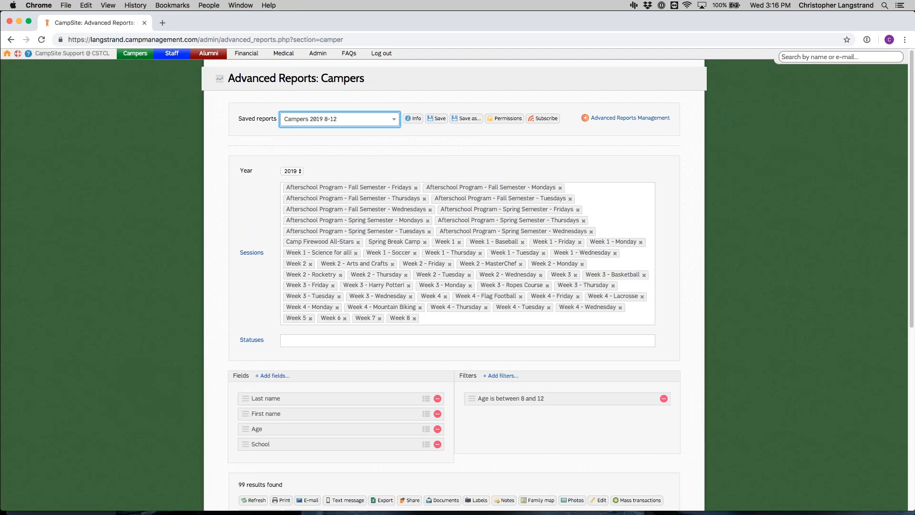
scroll(461, 237, down, 1)
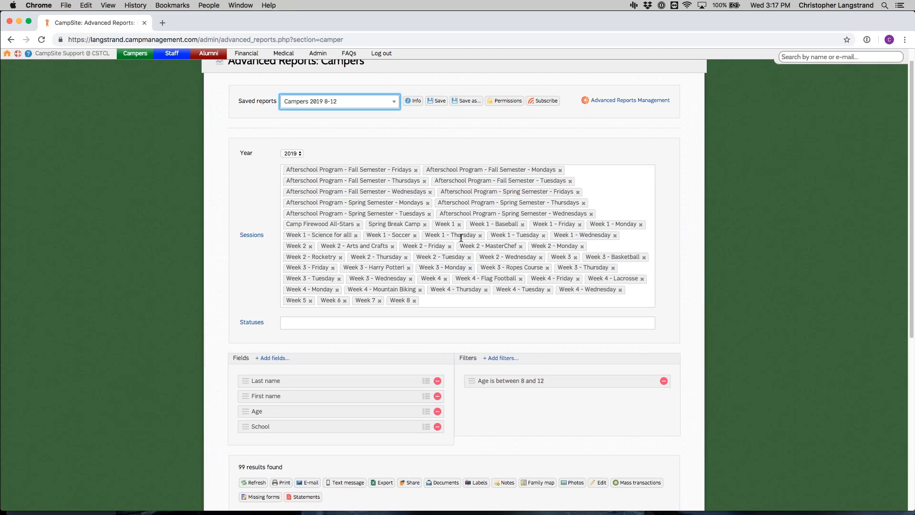
scroll(359, 399, down, 3)
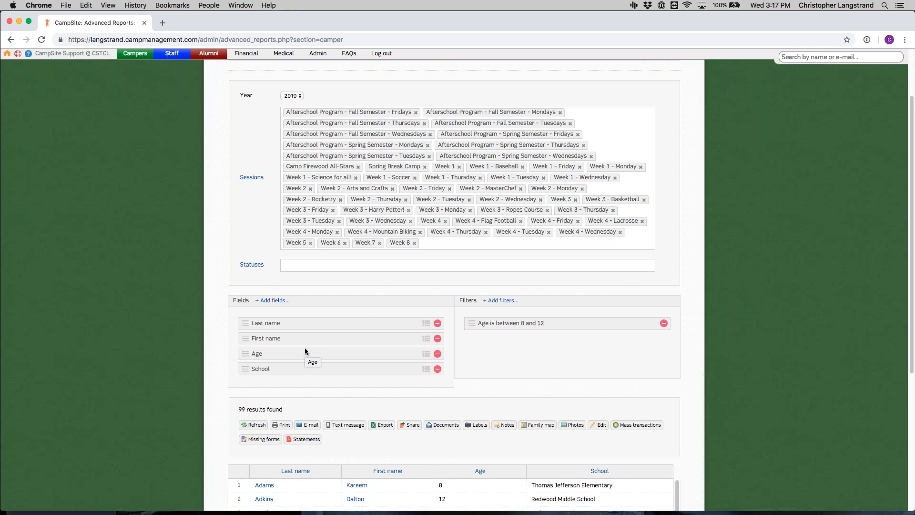
Step: View the saved report's details and save them without editing the name
scroll(310, 342, up, 3)
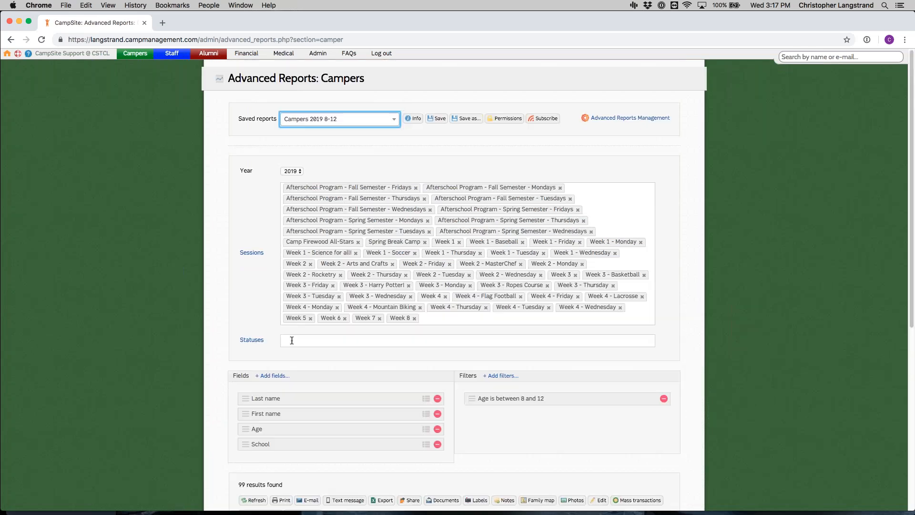
click(420, 120)
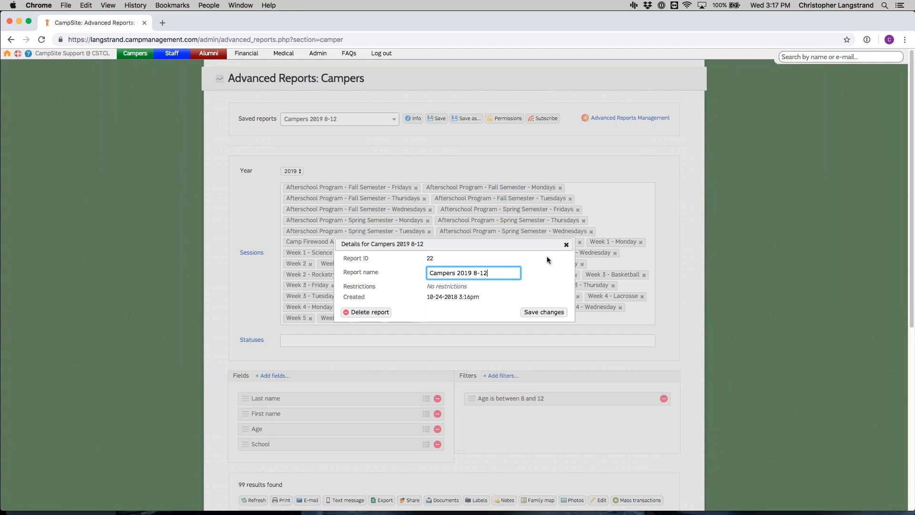
click(560, 312)
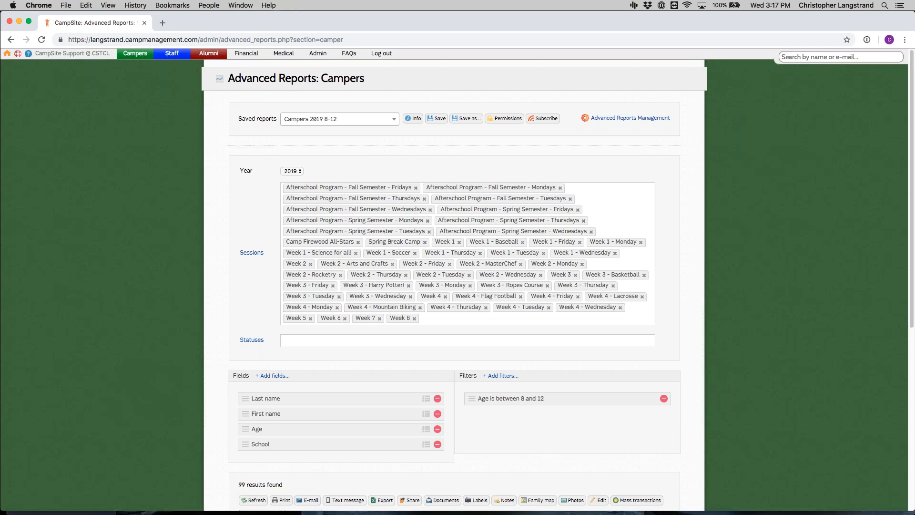
Step: Give the first listed user Admin permission for the saved report and update the permissions
click(501, 120)
click(536, 234)
click(529, 244)
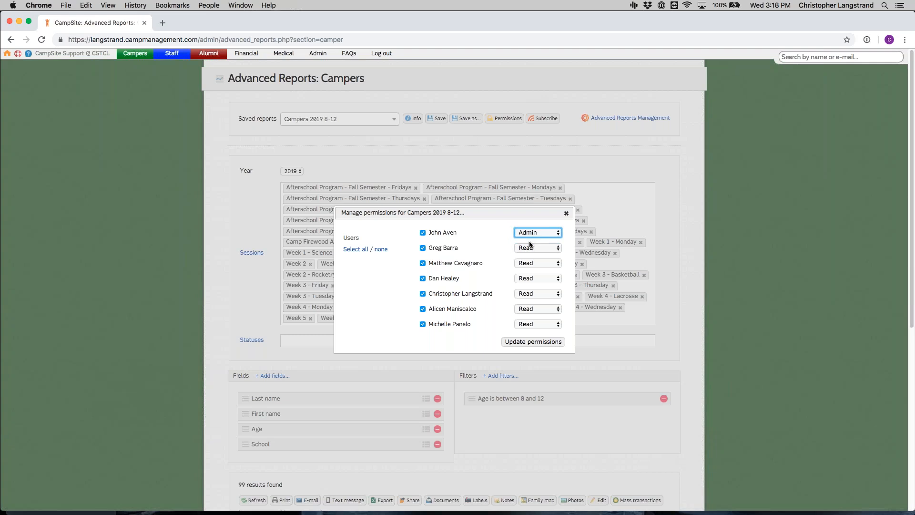
click(552, 343)
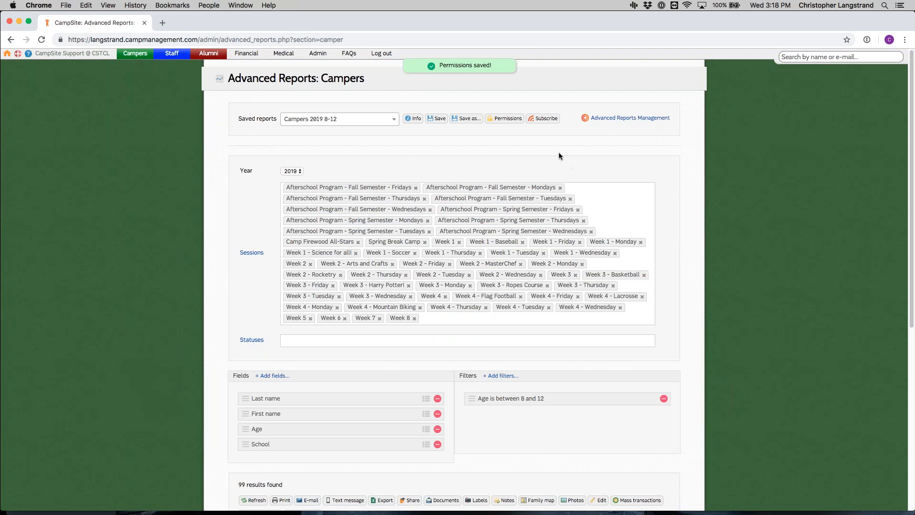
Step: Draft a weekly 8:00 am subscription for the Campers 2019 8-12 report and discard it without updating
click(543, 119)
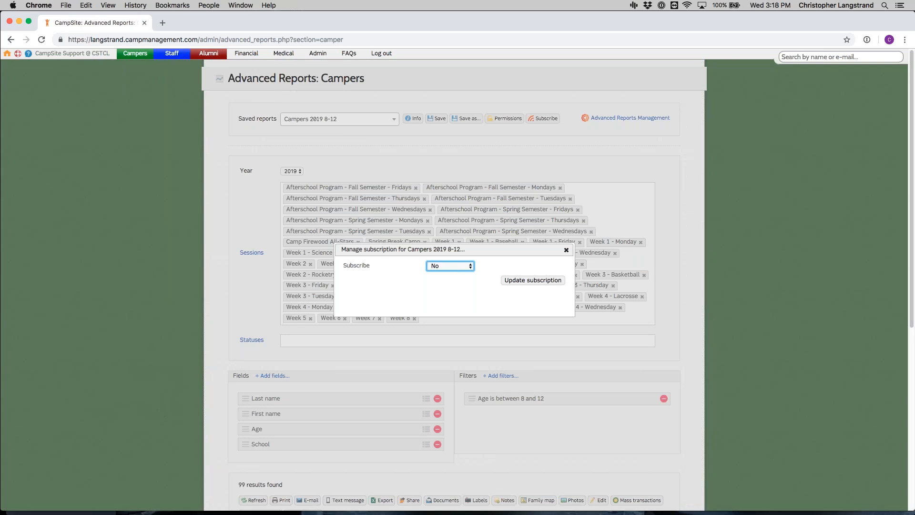
click(430, 265)
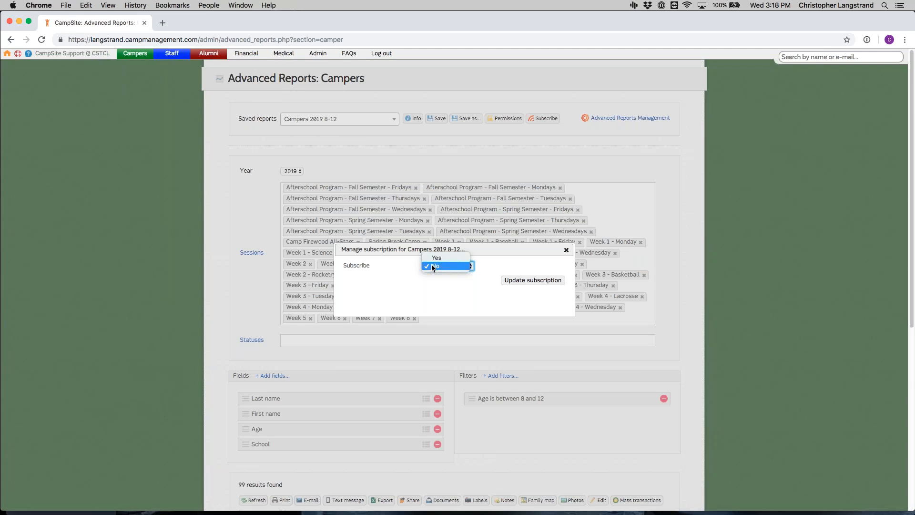
click(435, 259)
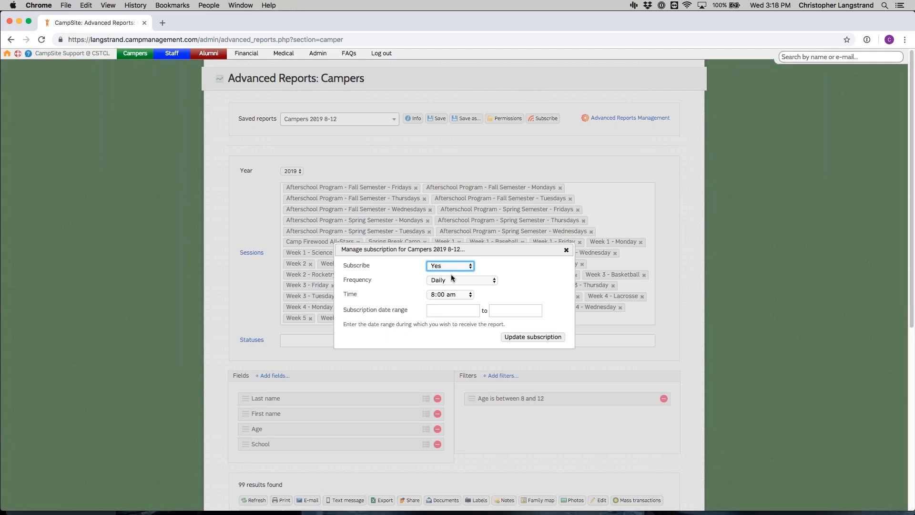
click(451, 279)
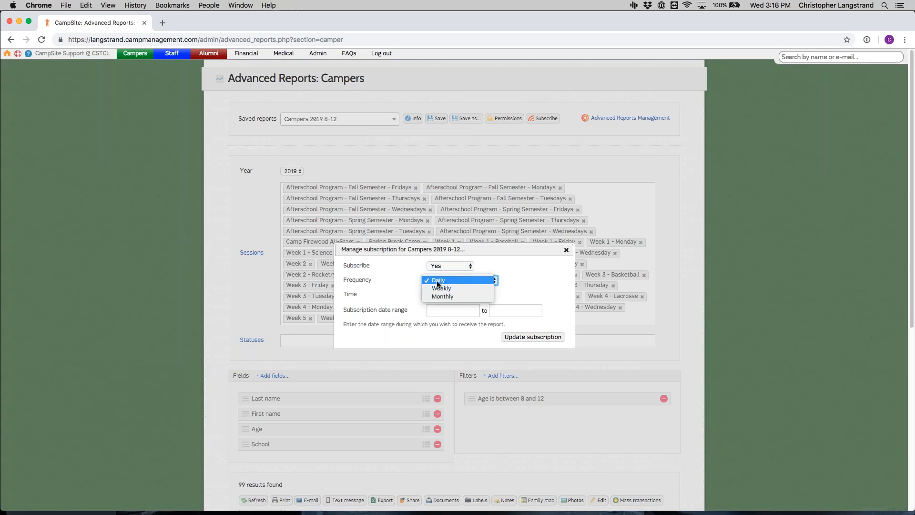
click(467, 289)
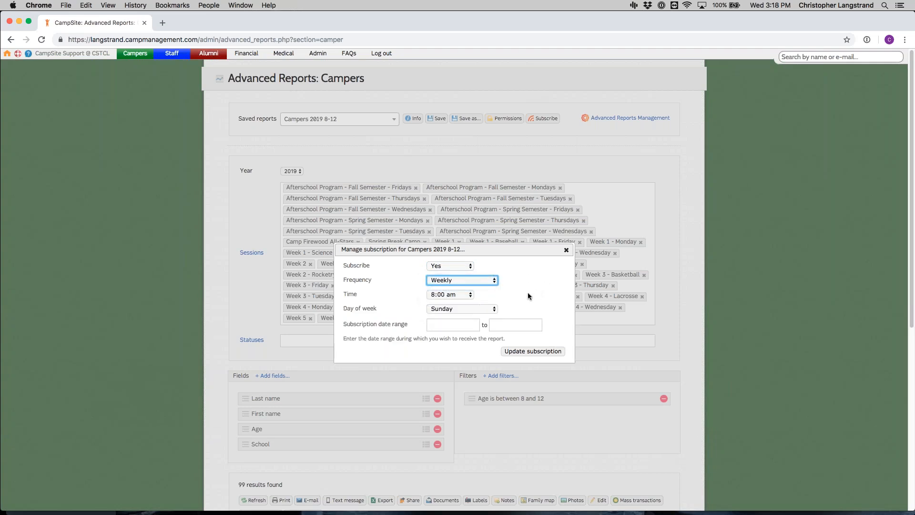
click(442, 296)
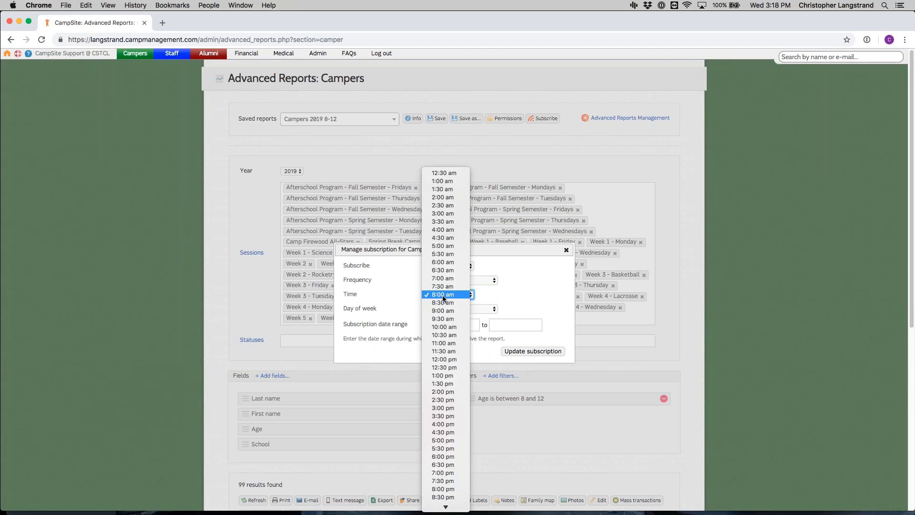
click(443, 296)
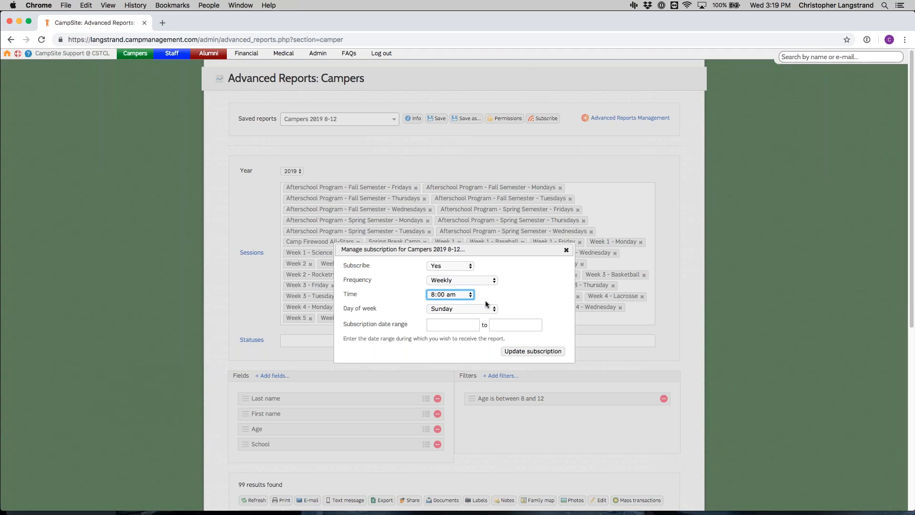
click(566, 249)
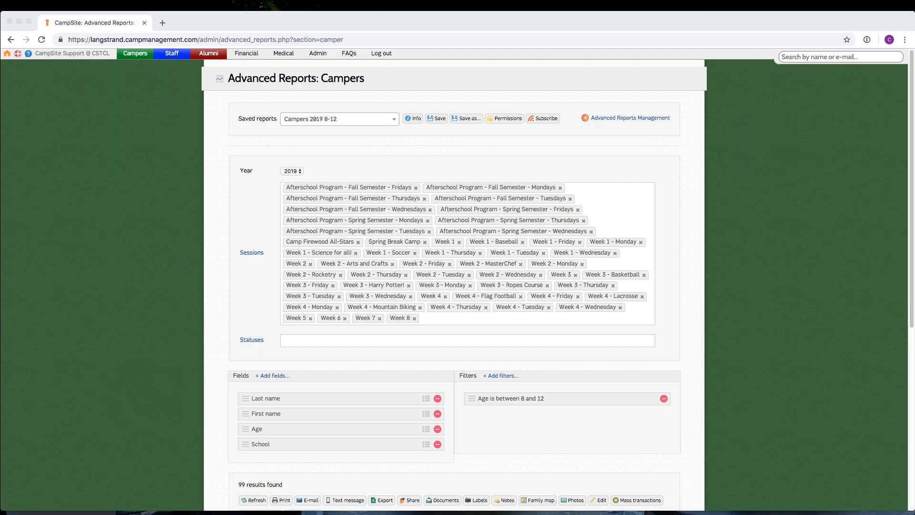
Step: Add a new camper report category named "Reports 2019" in Advanced Reports Management
click(609, 119)
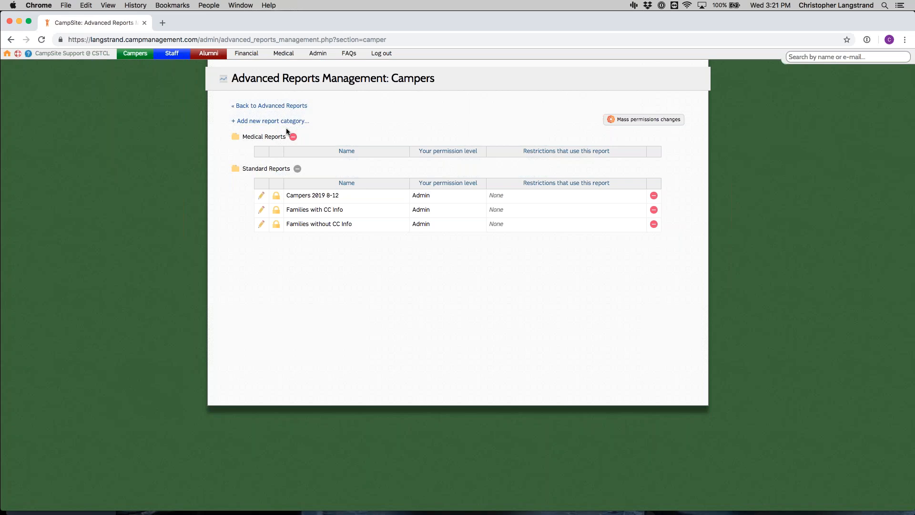
click(274, 122)
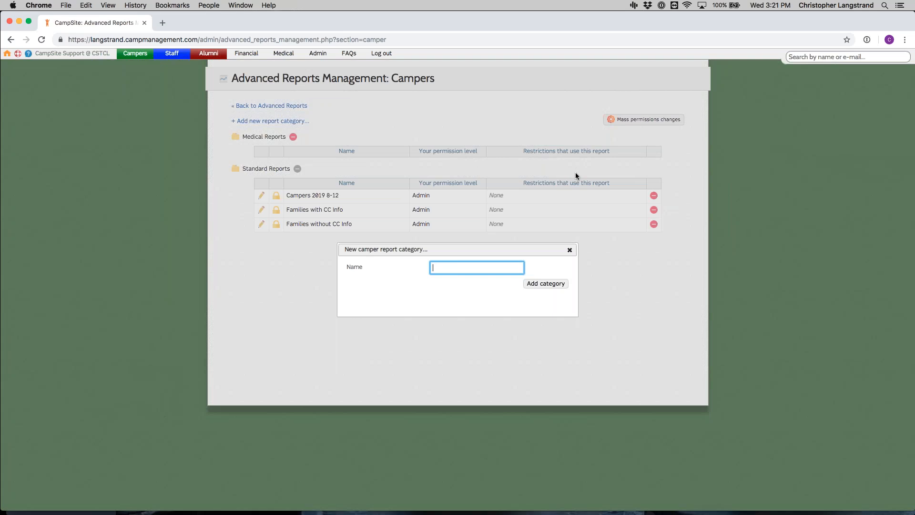
text(Reports 2019)
click(551, 284)
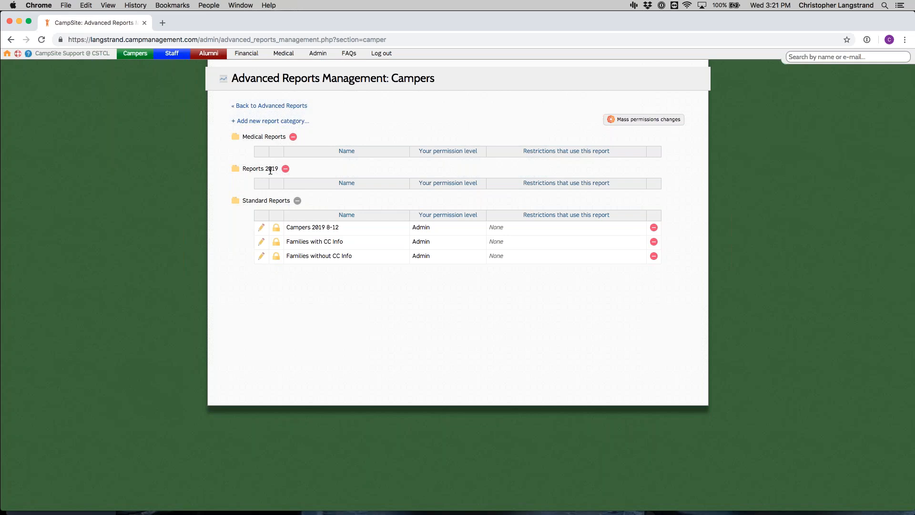
Step: Move the Campers 2019 8-12 report from Standard Reports to the Reports 2019 category
click(262, 229)
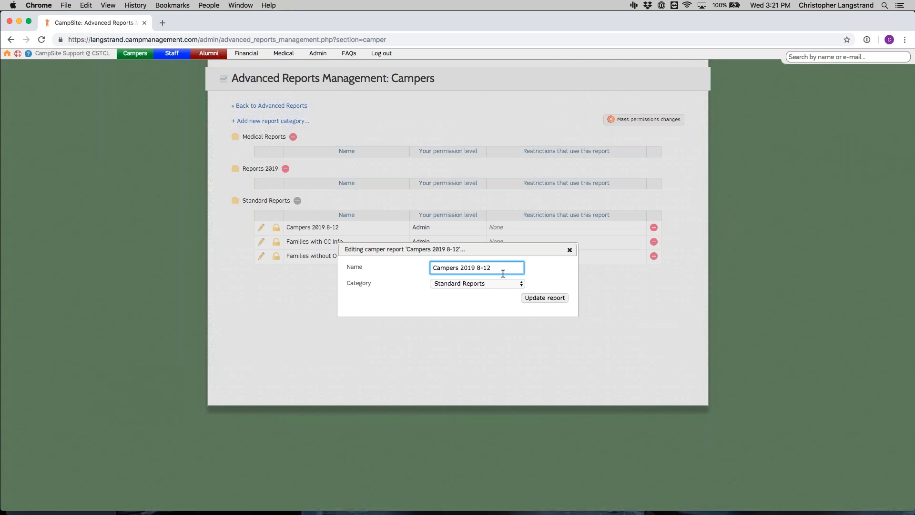
click(498, 283)
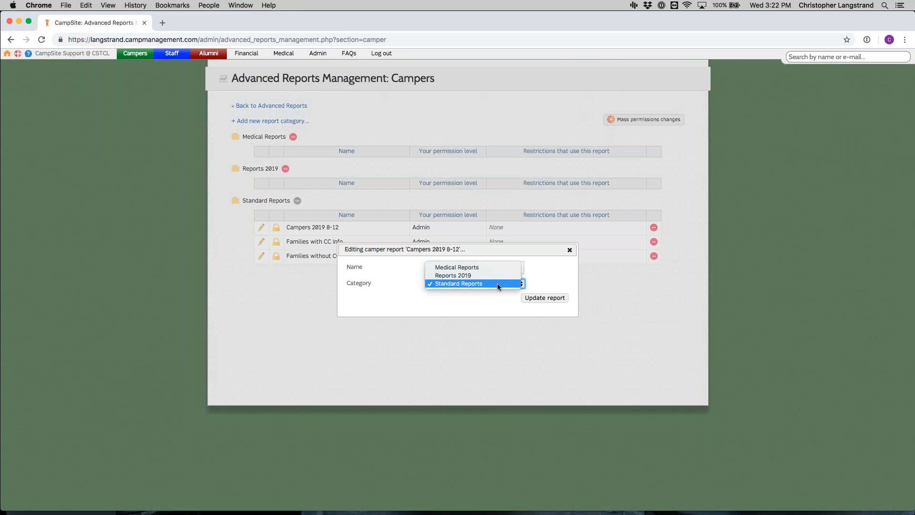
click(500, 276)
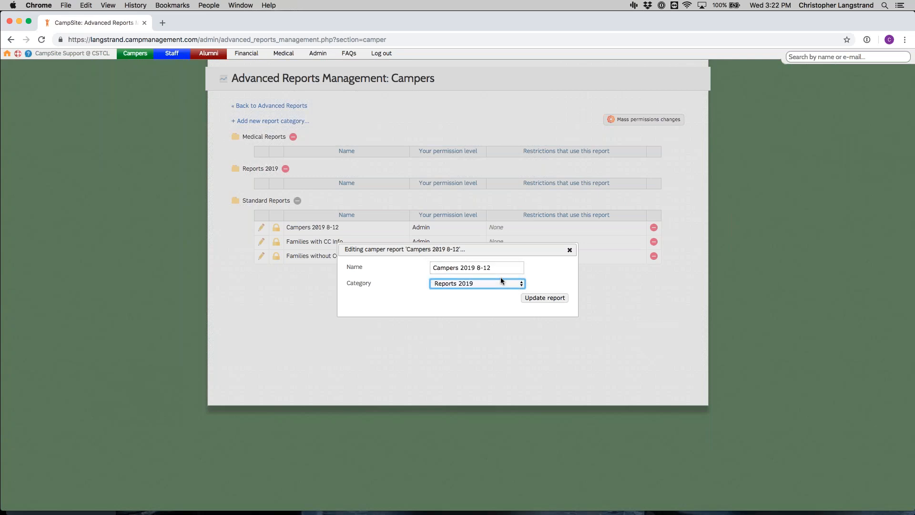
click(541, 299)
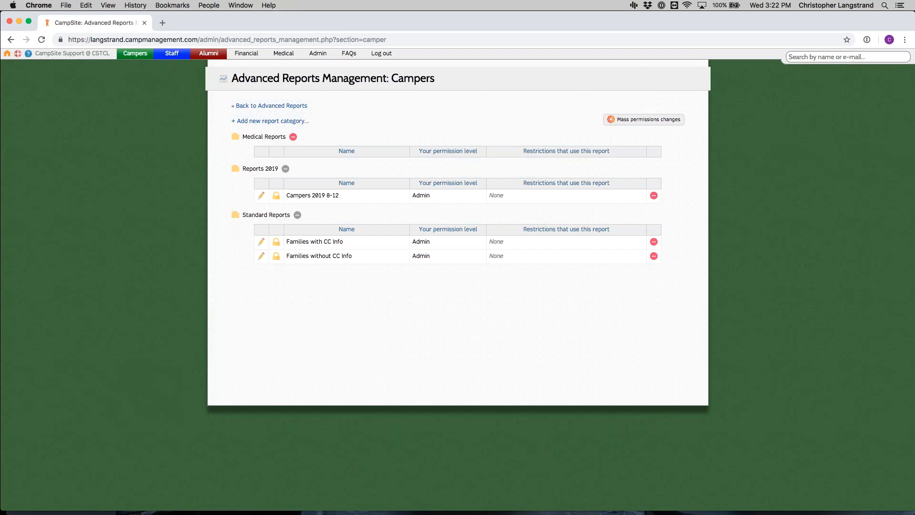
Step: Set the first listed user to Read and the second to Admin for the Campers 2019 8-12 report, and update the permissions
click(276, 196)
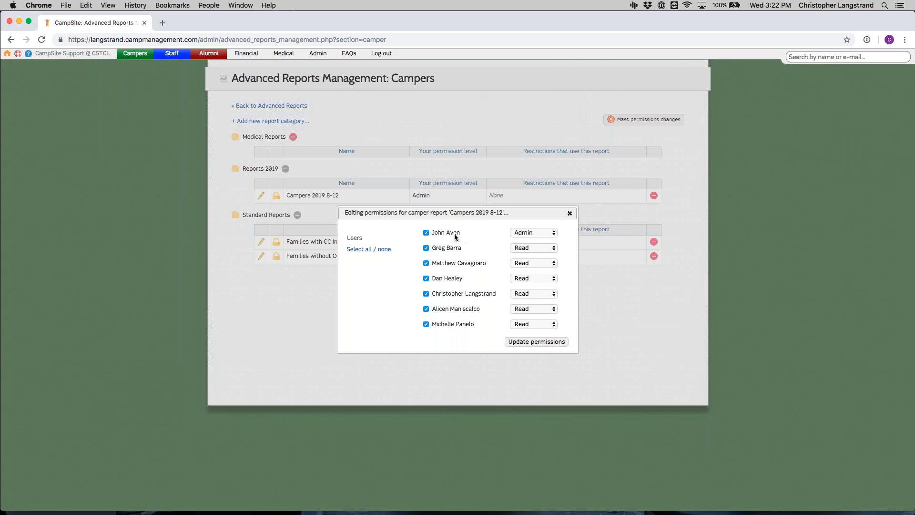
click(527, 234)
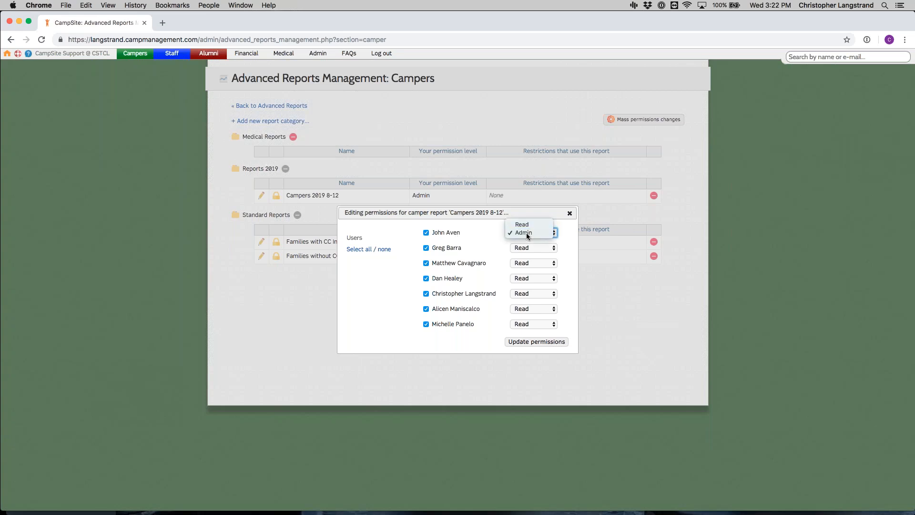
click(524, 225)
click(534, 247)
click(536, 255)
click(535, 263)
click(535, 266)
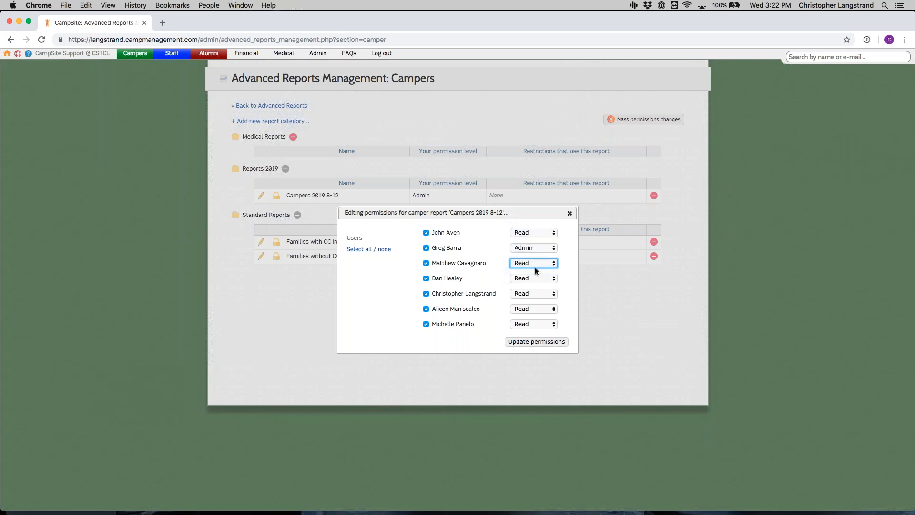
click(545, 342)
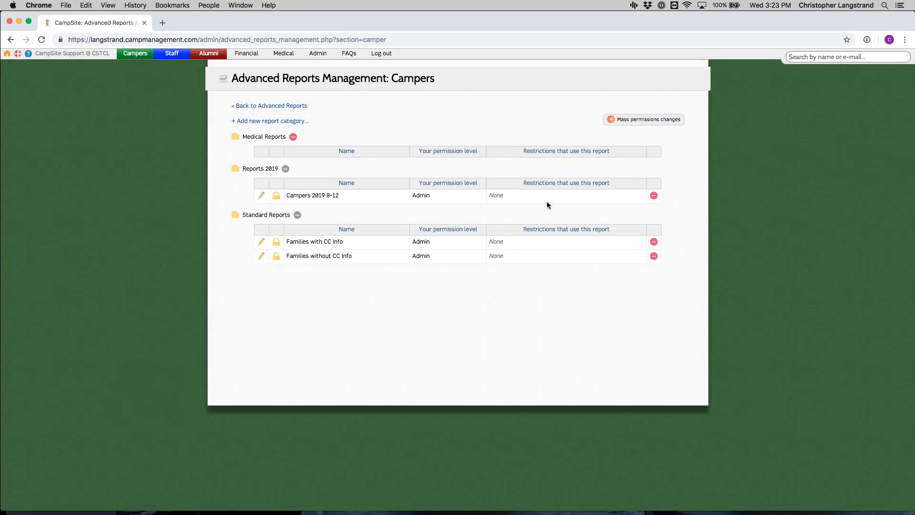
Step: Delete the empty Medical Reports category and confirm the deletion
click(293, 136)
key(Return)
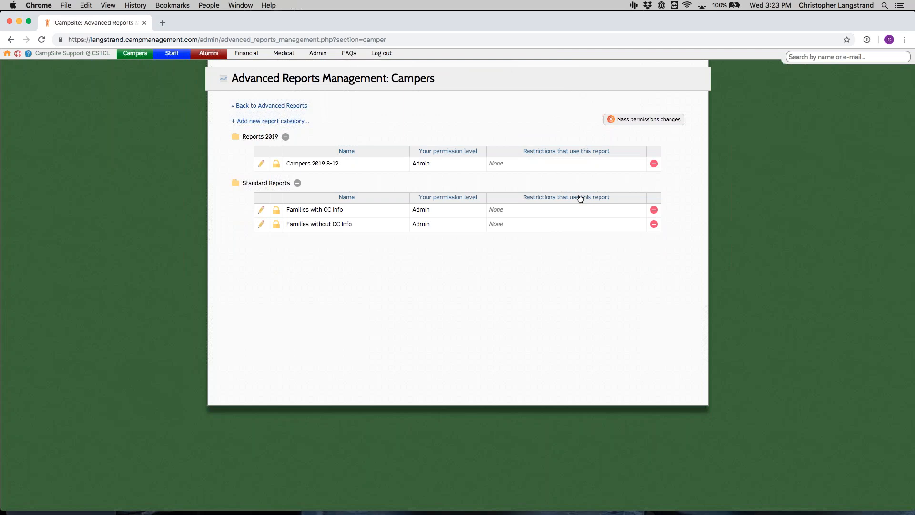
Step: Use mass permissions changes to give the last listed user Admin permission on all reports in Reports 2019 and Standard Reports
click(663, 123)
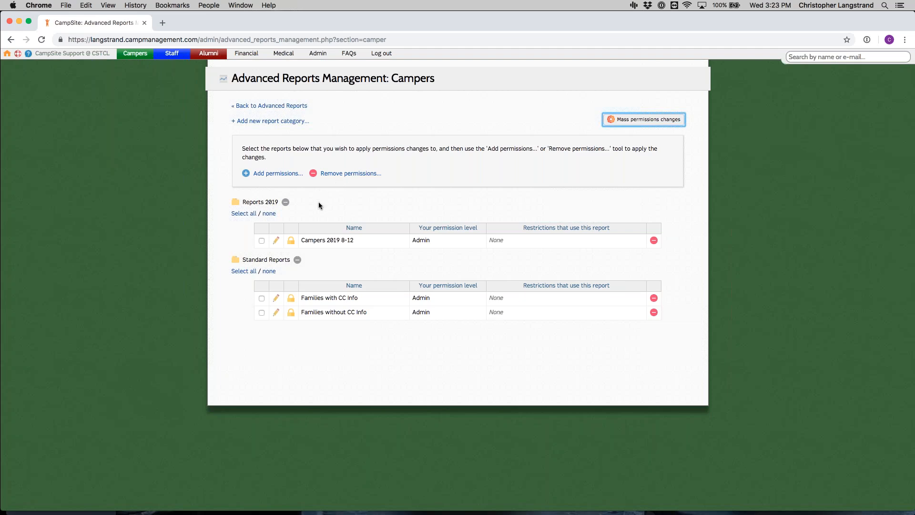
click(261, 240)
click(244, 272)
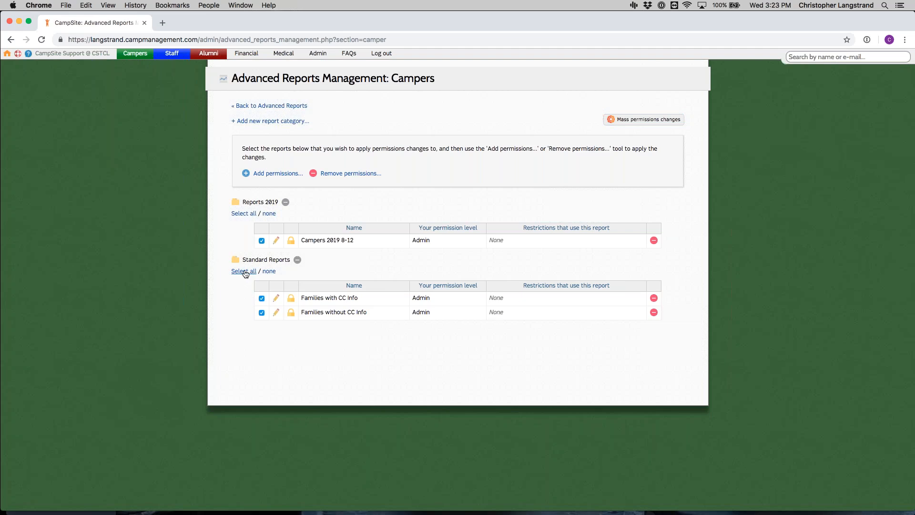
click(277, 173)
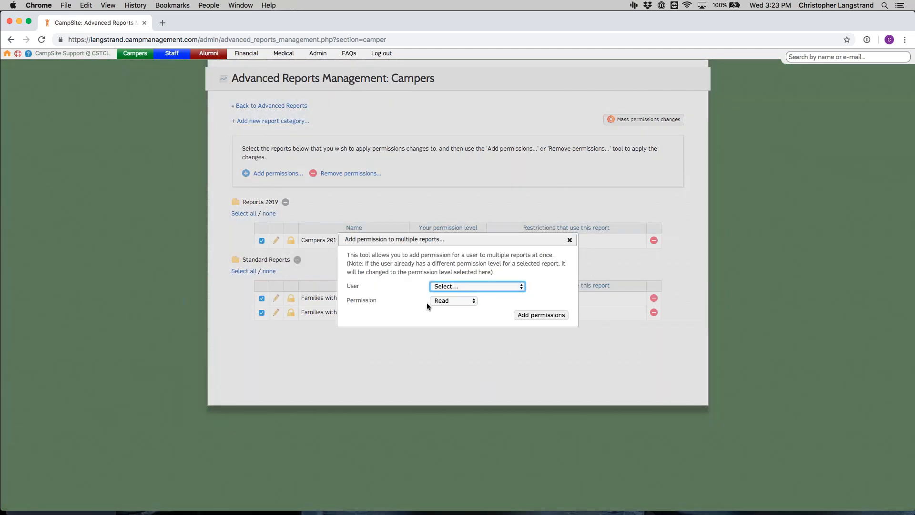
click(471, 287)
click(489, 343)
click(454, 301)
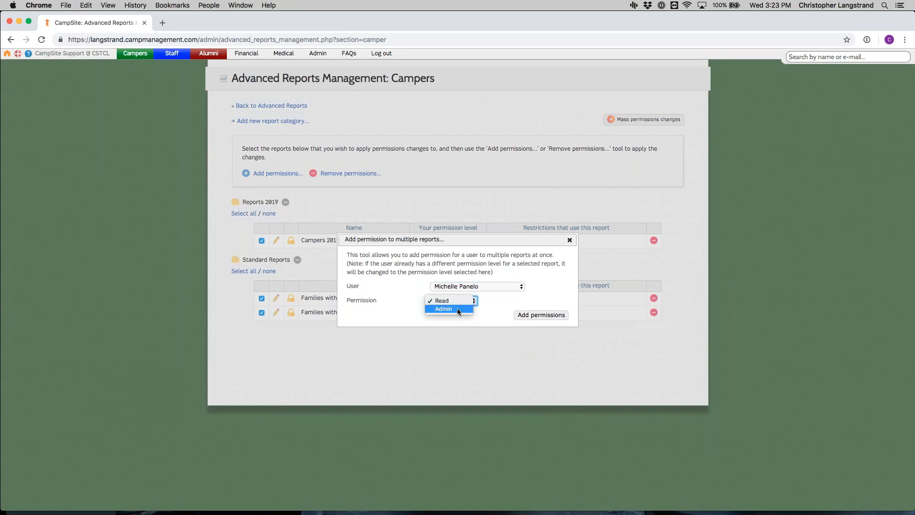
click(456, 308)
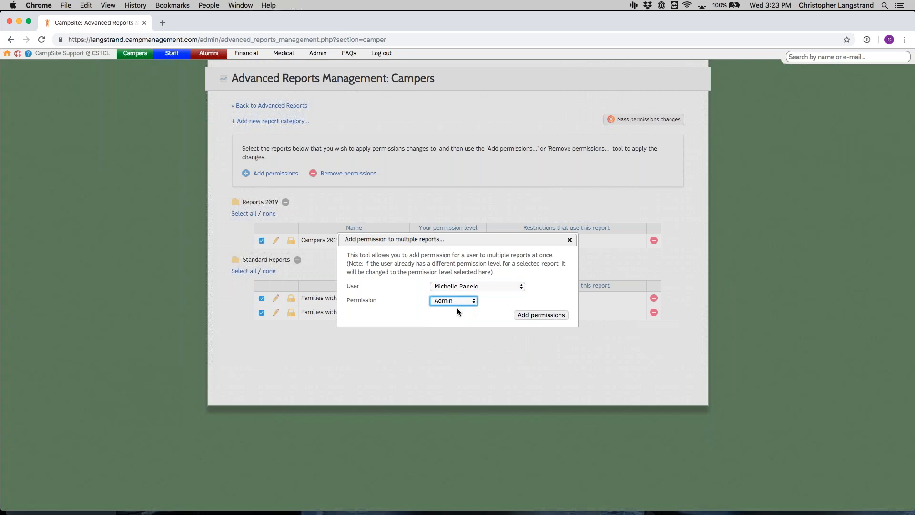
click(529, 315)
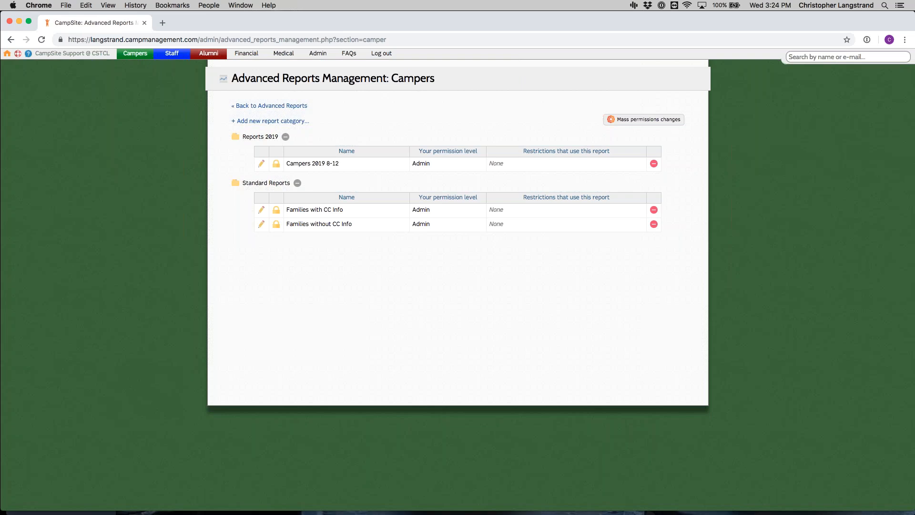
Step: Use mass permissions changes to remove the sixth listed user's permissions from all reports in both categories
click(638, 123)
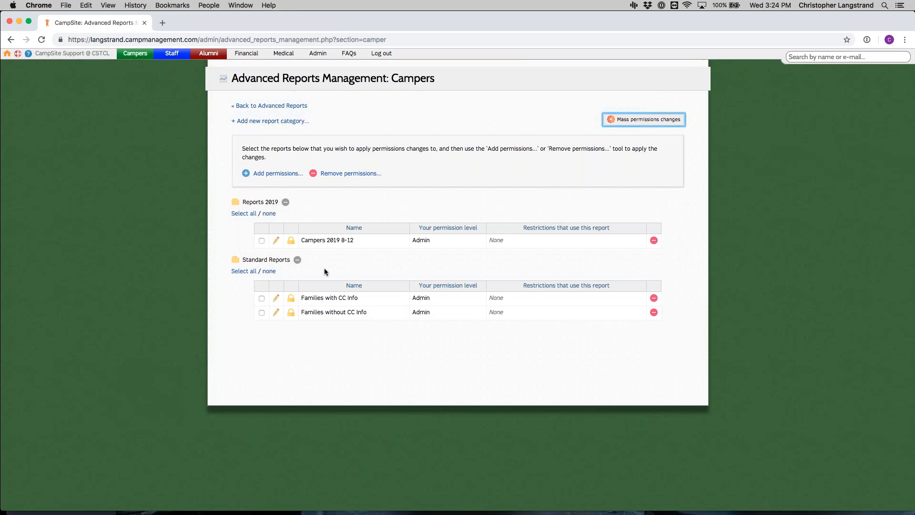
click(240, 213)
click(245, 271)
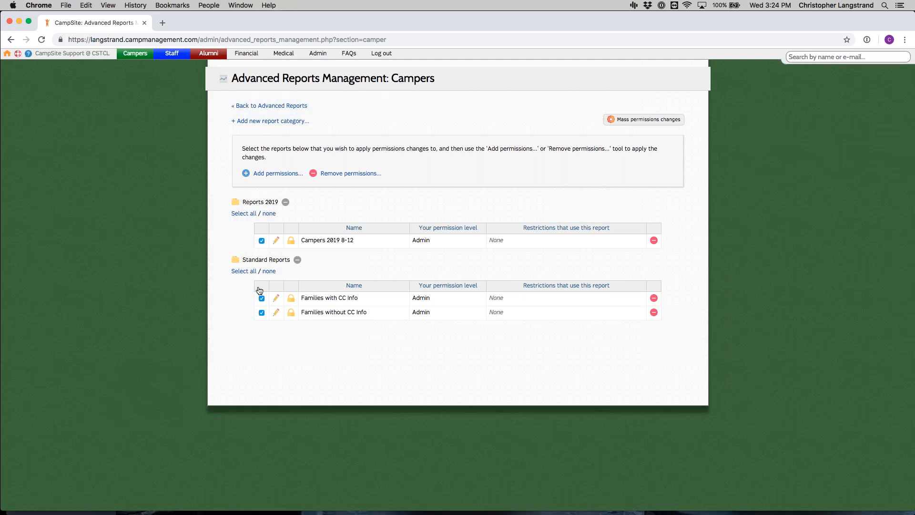
click(361, 175)
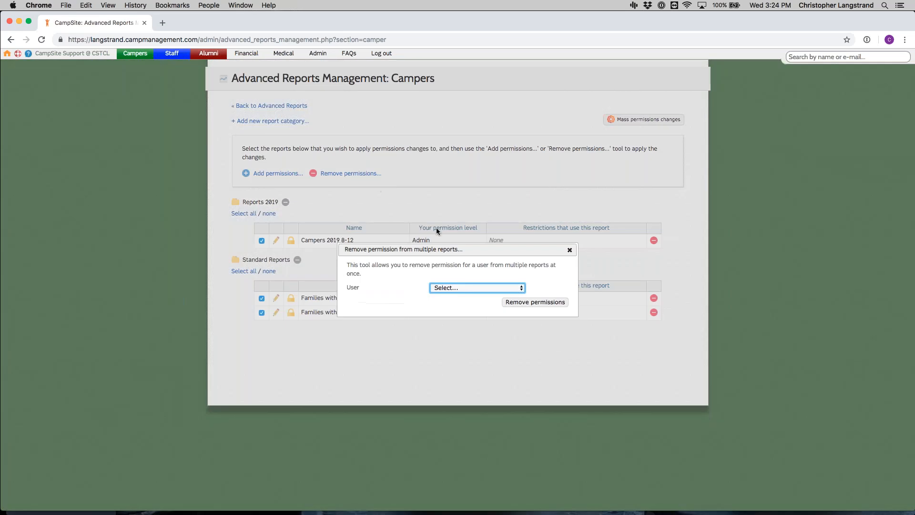
click(458, 288)
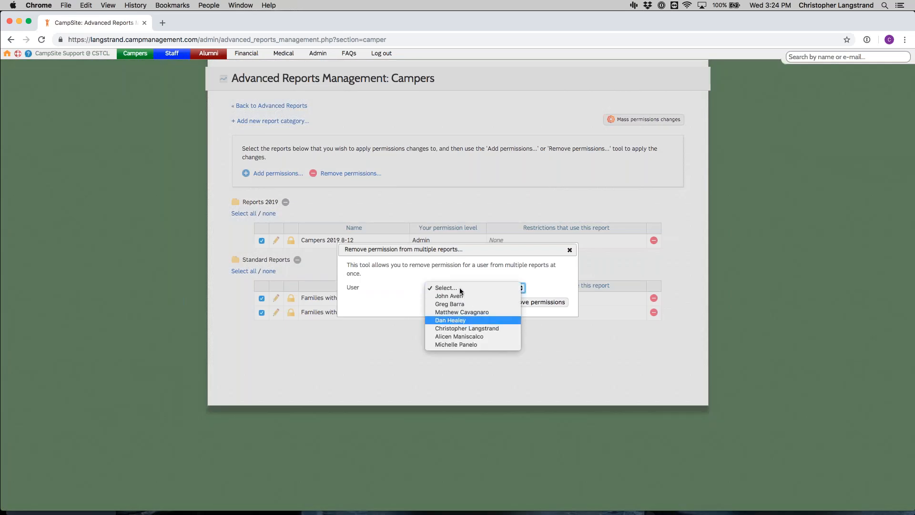
click(478, 337)
click(495, 302)
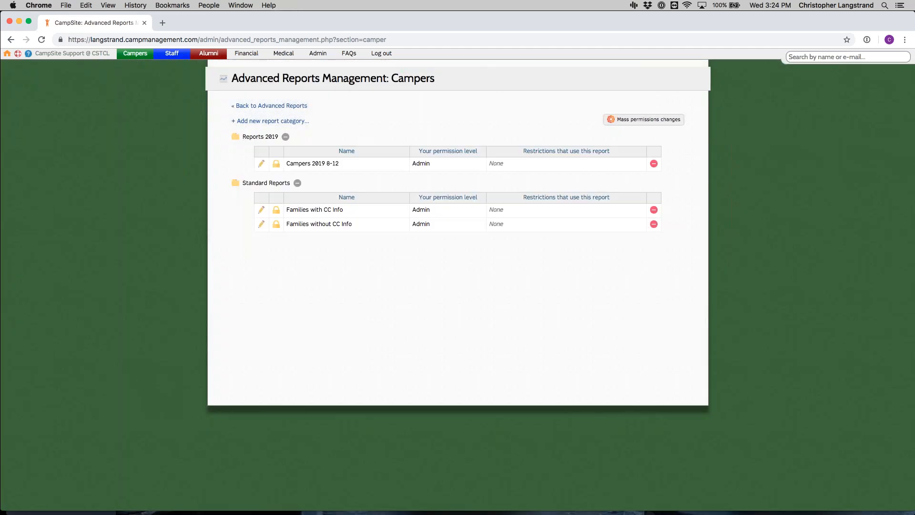
Step: Return to the camper Advanced Reports page and load the saved report Campers 2019 8-12 with its results
click(245, 106)
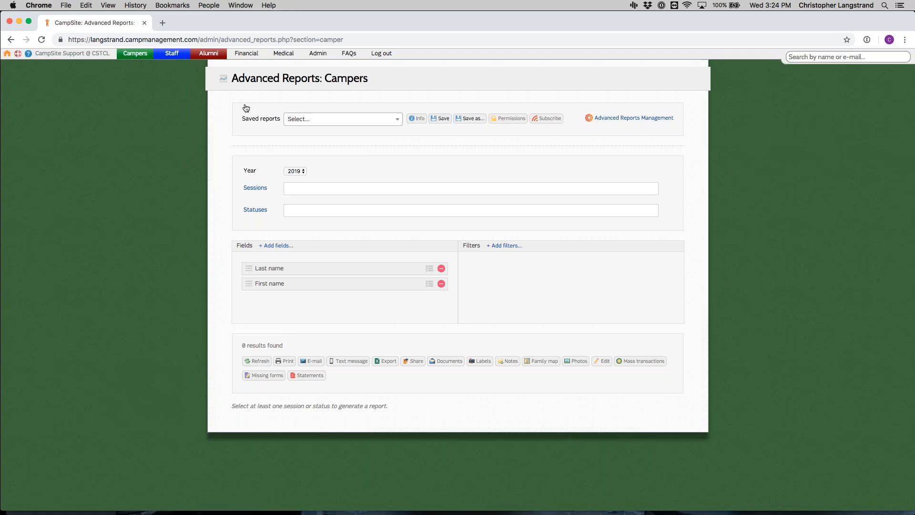
click(310, 121)
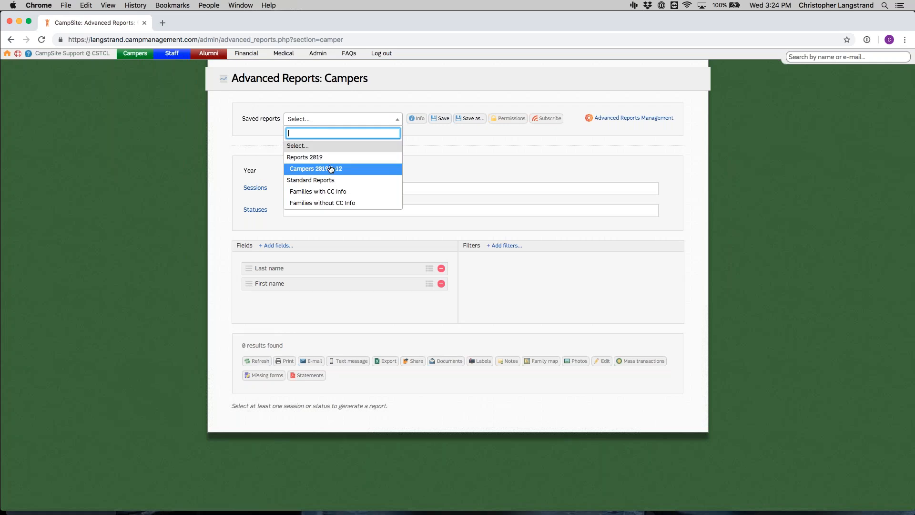
click(357, 170)
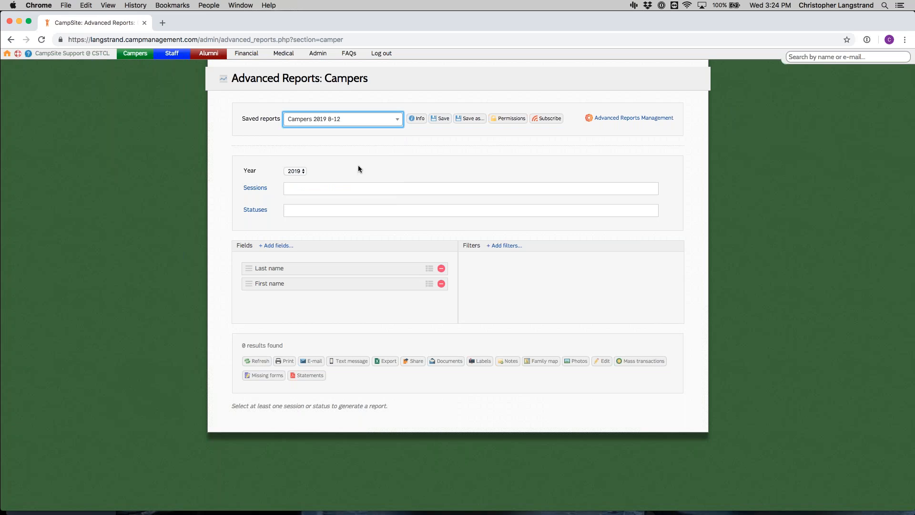
scroll(358, 169, down, 5)
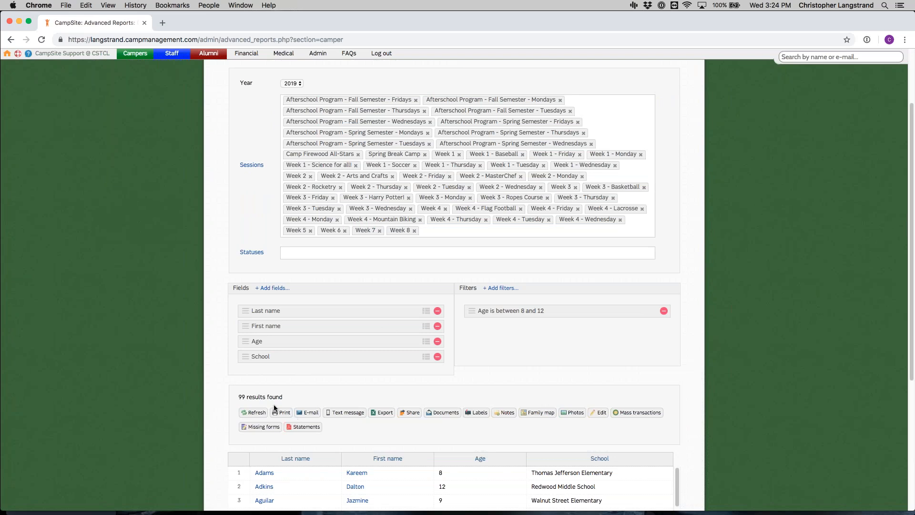
Step: Refresh the results of the camper report
scroll(310, 331, down, 5)
click(249, 302)
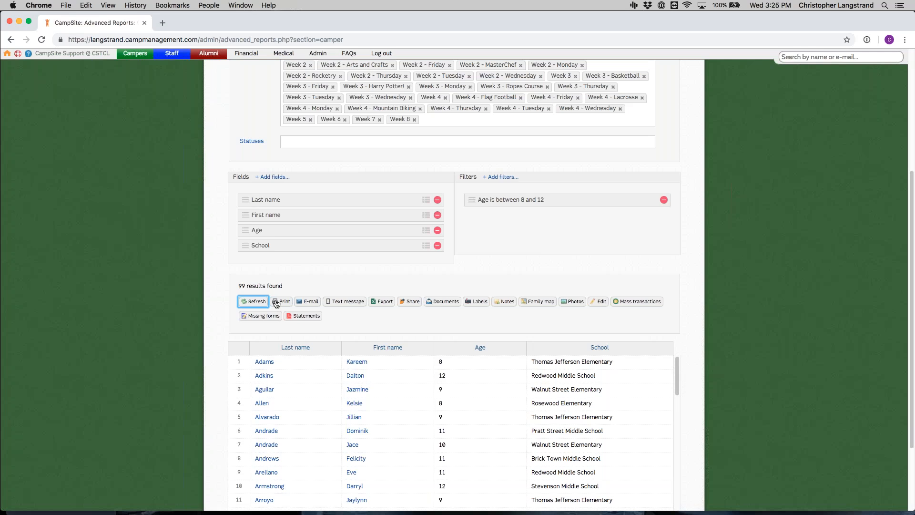
scroll(336, 267, down, 1)
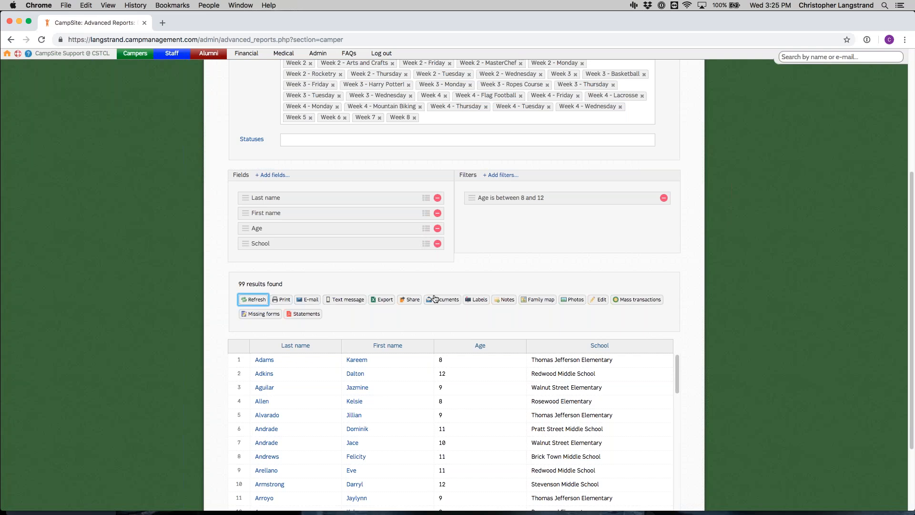
Step: Review the options for e-mailing the families or campers in the report results, and close them without sending
scroll(336, 291, down, 1)
click(308, 284)
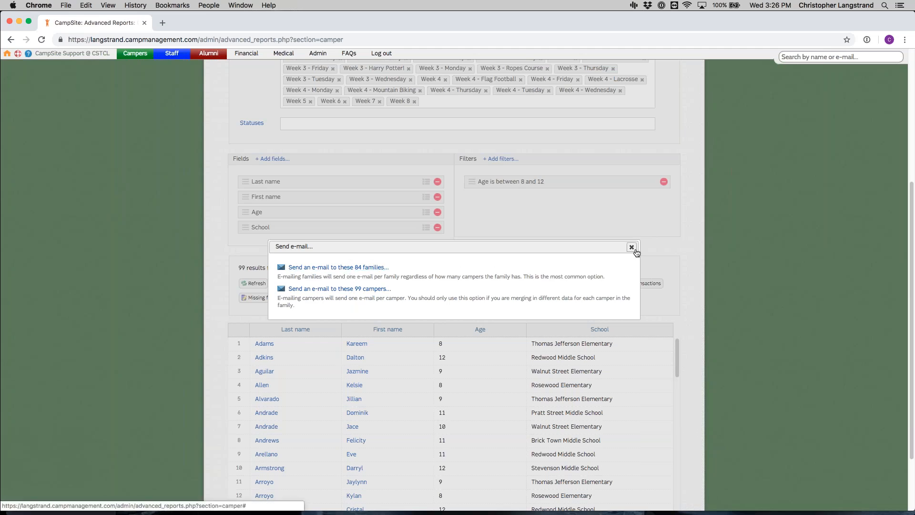
click(631, 247)
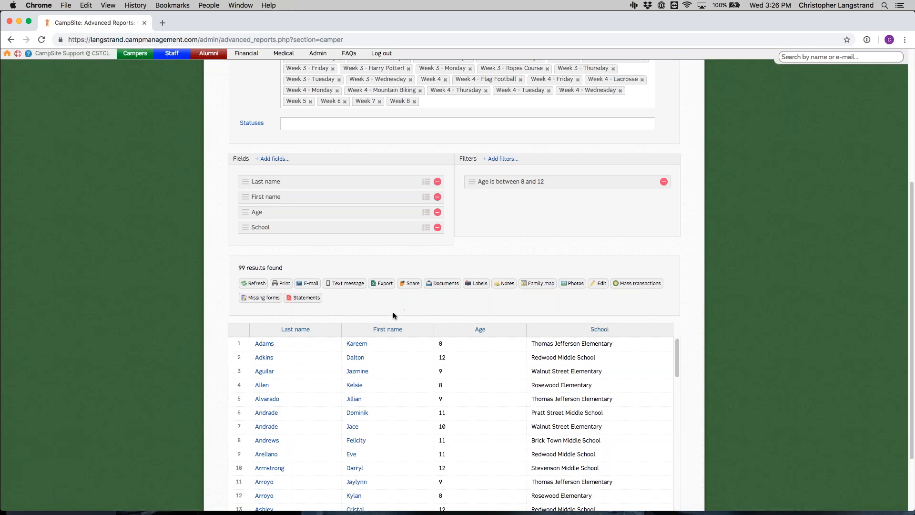
Step: Share the report with all users, keeping the spreadsheet attached, sending a copy to yourself and including the message "Subscribe :)"
click(401, 286)
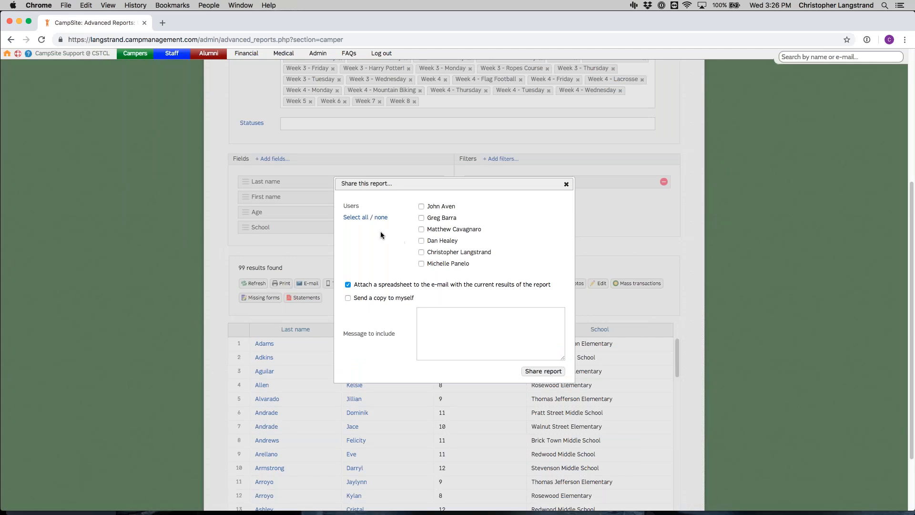
click(360, 220)
click(384, 297)
click(493, 321)
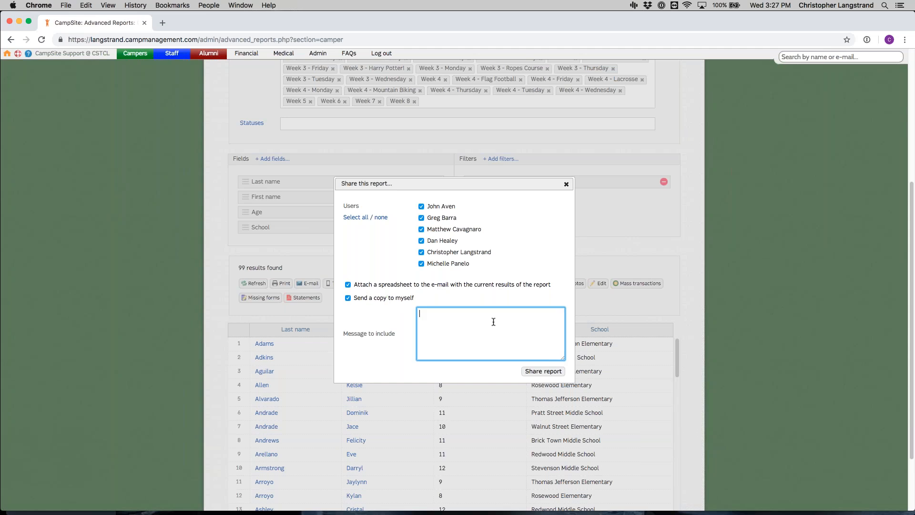
text(Subscribe :))
click(558, 372)
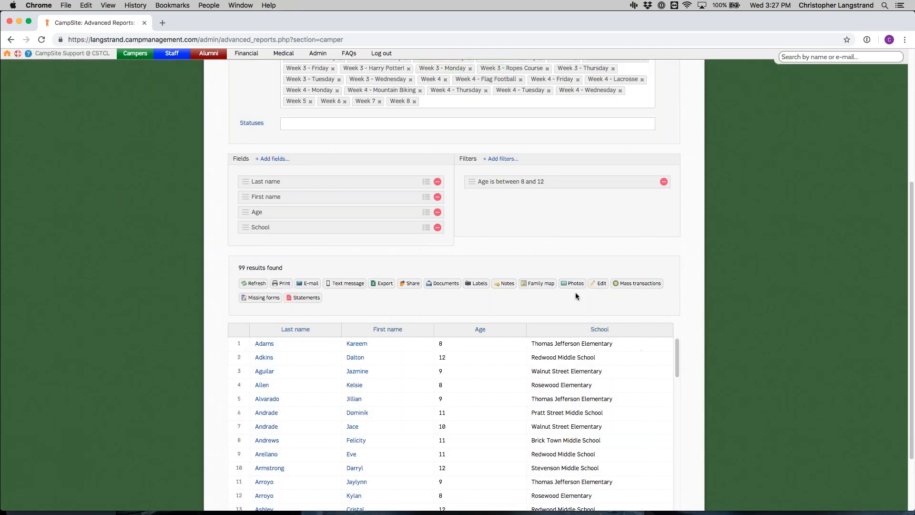
Step: Examine the page break setting and the available camper and family documents, and close the document generation dialog without generating any
click(434, 284)
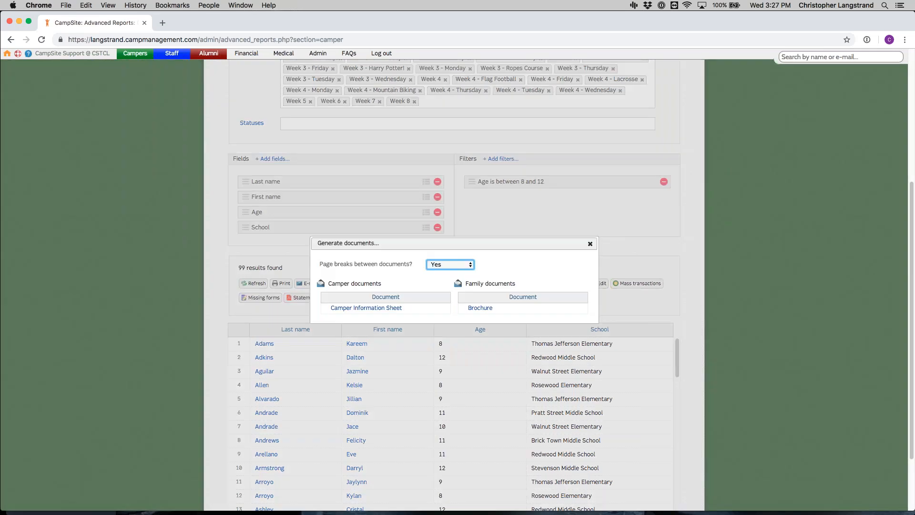
click(456, 263)
click(510, 273)
click(590, 244)
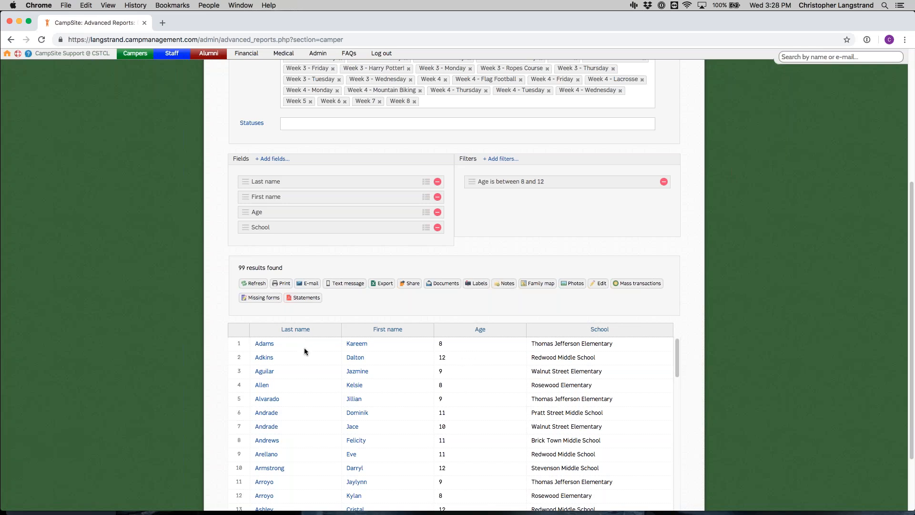
Step: Examine the categories for adding a note to these campers, choose Uncategorized, and close the dialog without creating notes
click(504, 283)
click(439, 248)
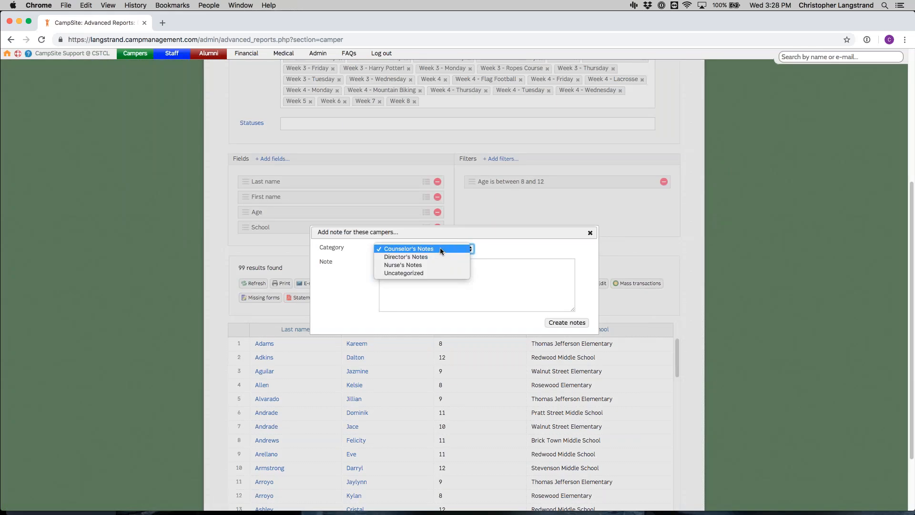
click(450, 273)
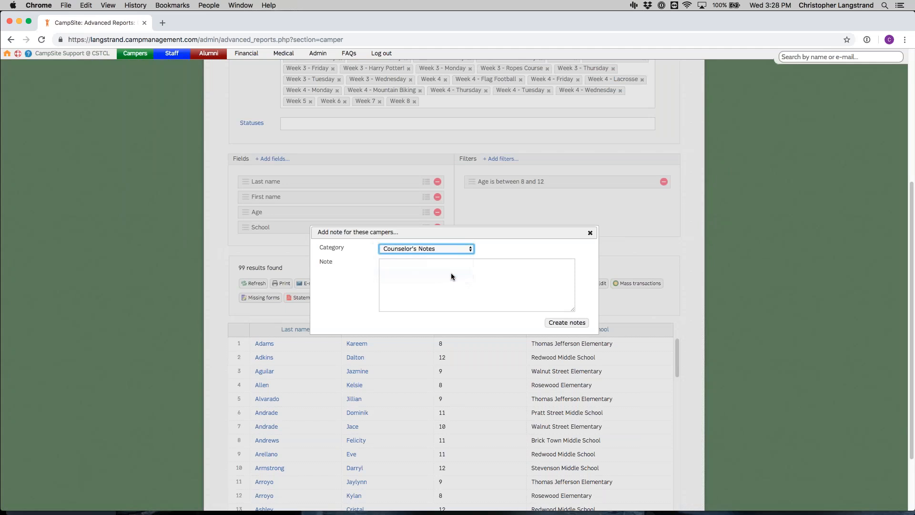
click(450, 274)
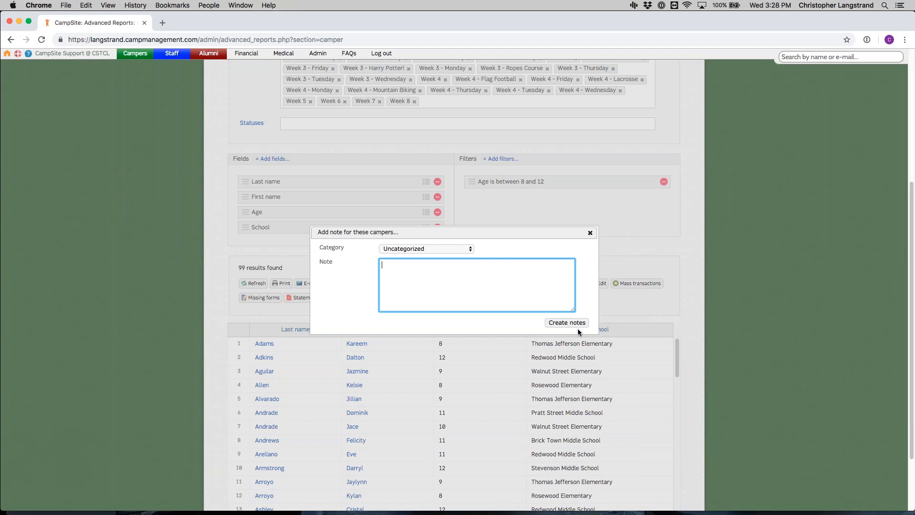
click(590, 233)
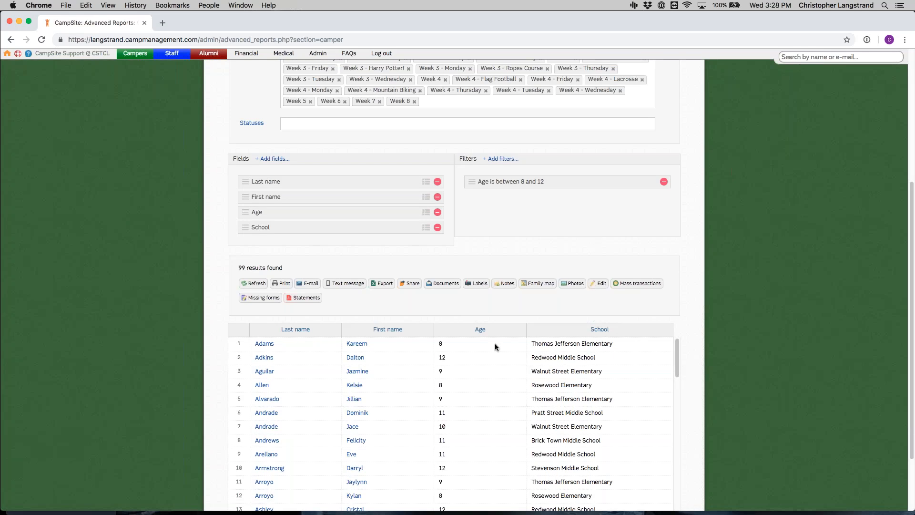
Step: Open the family map for the report results, inspect two family markers in Manhattan, and close the map
click(542, 284)
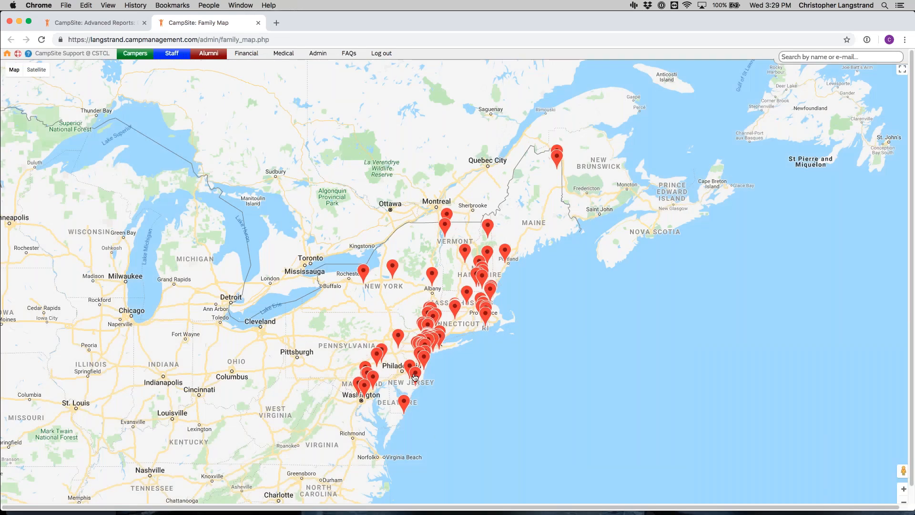
scroll(417, 375, up, 2)
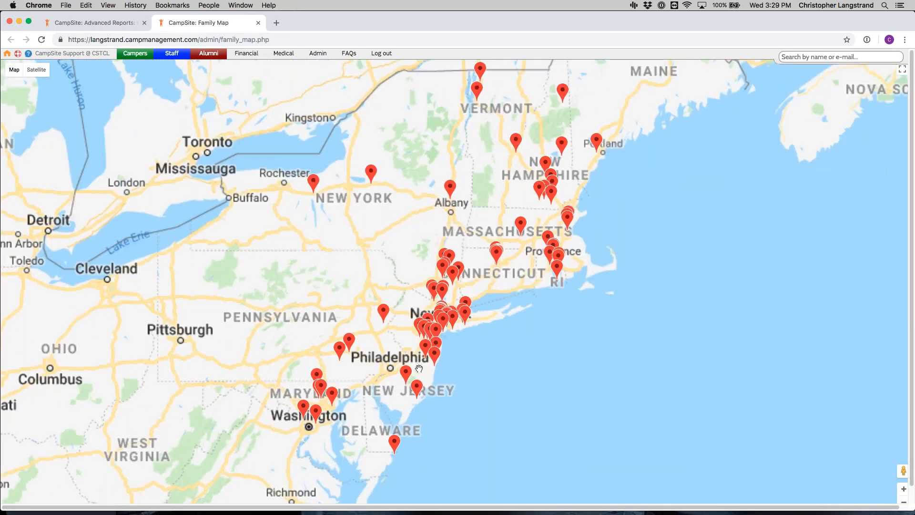
scroll(418, 368, up, 2)
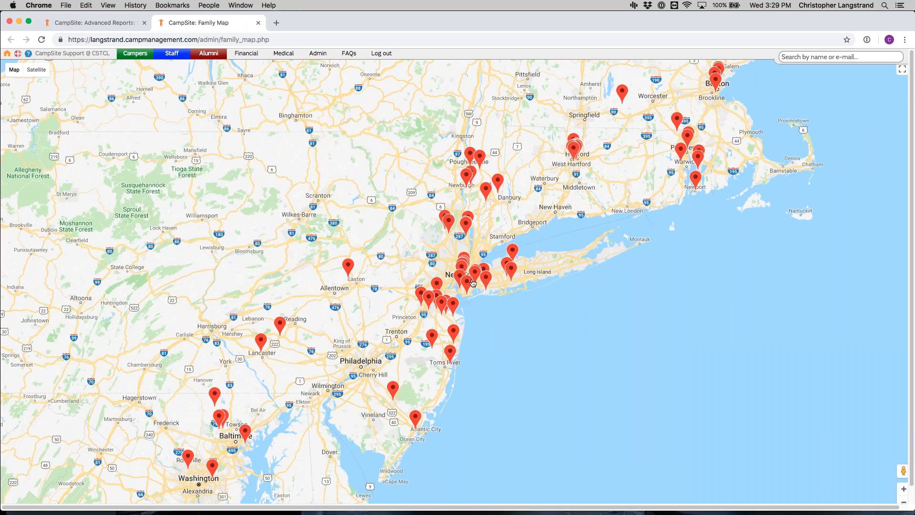
scroll(473, 266, up, 5)
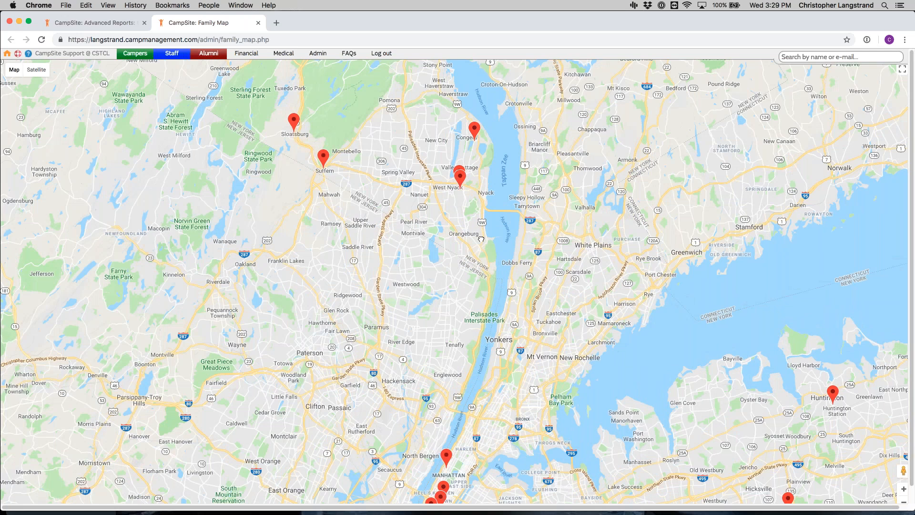
scroll(480, 239, down, 5)
click(446, 263)
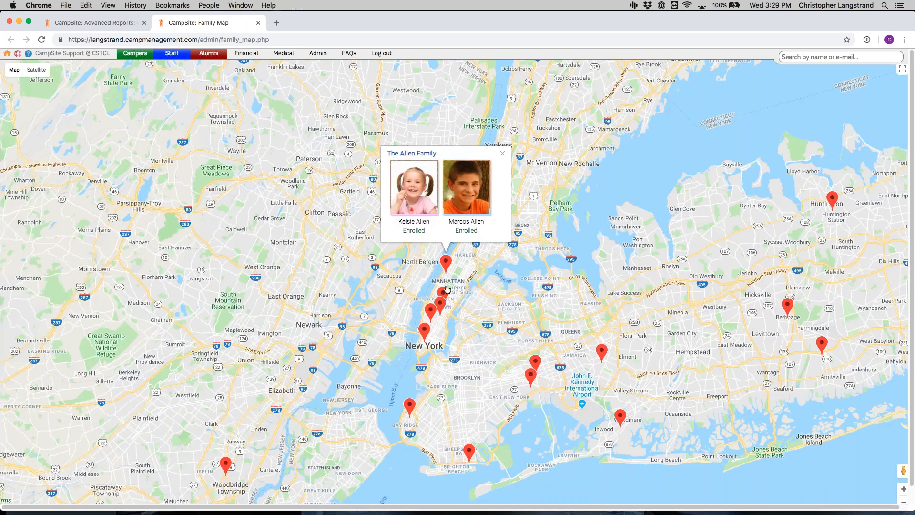
click(443, 290)
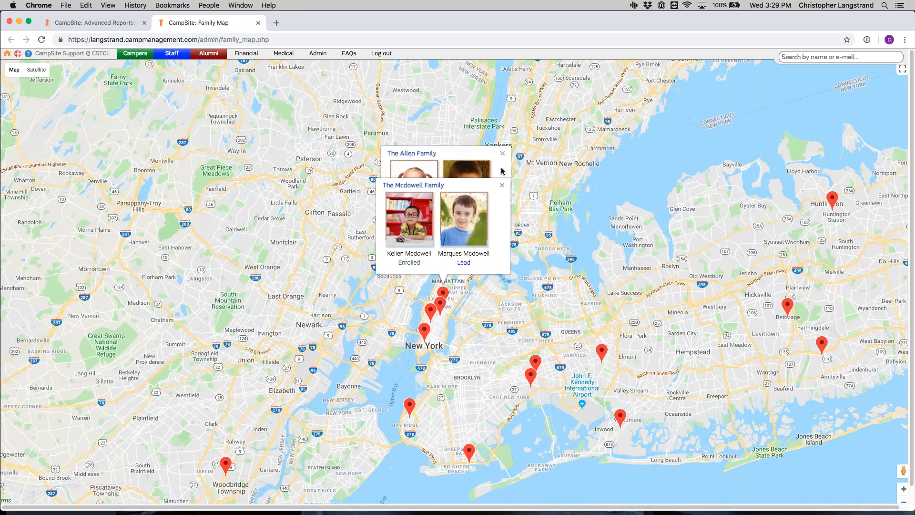
click(501, 185)
click(502, 154)
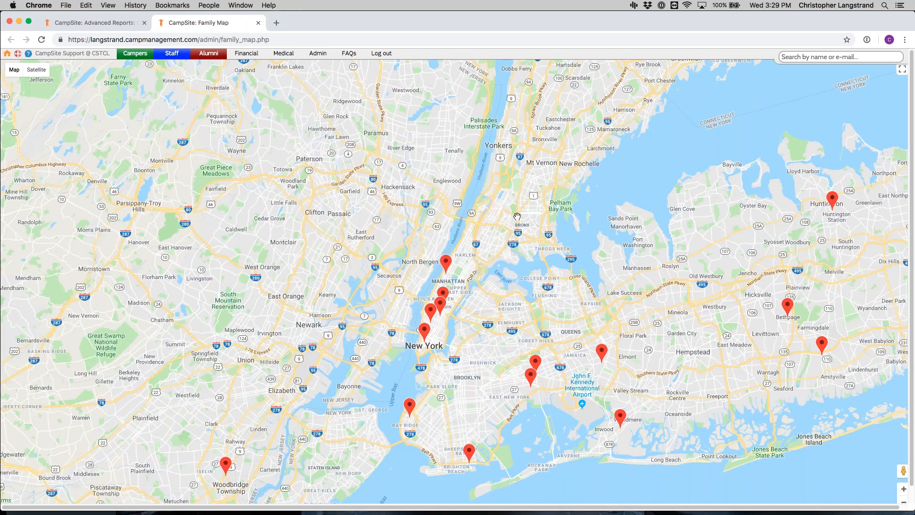
scroll(517, 216, down, 5)
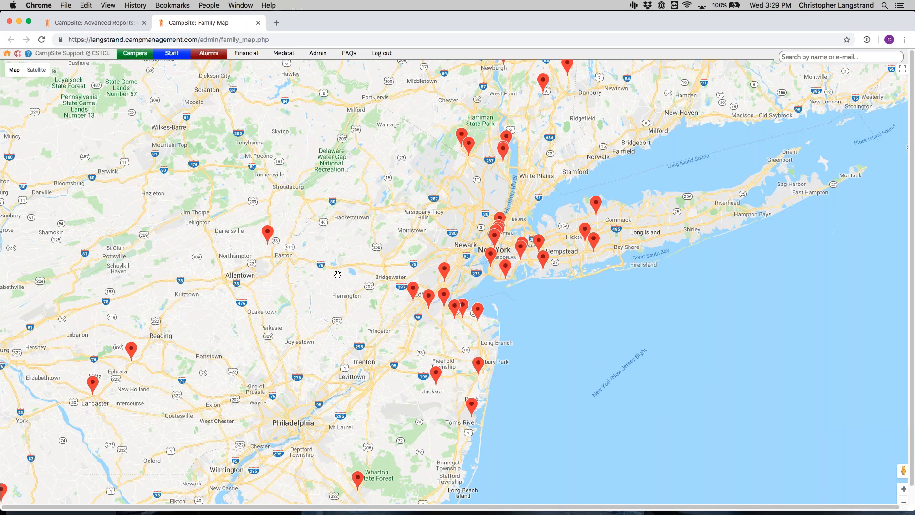
click(258, 22)
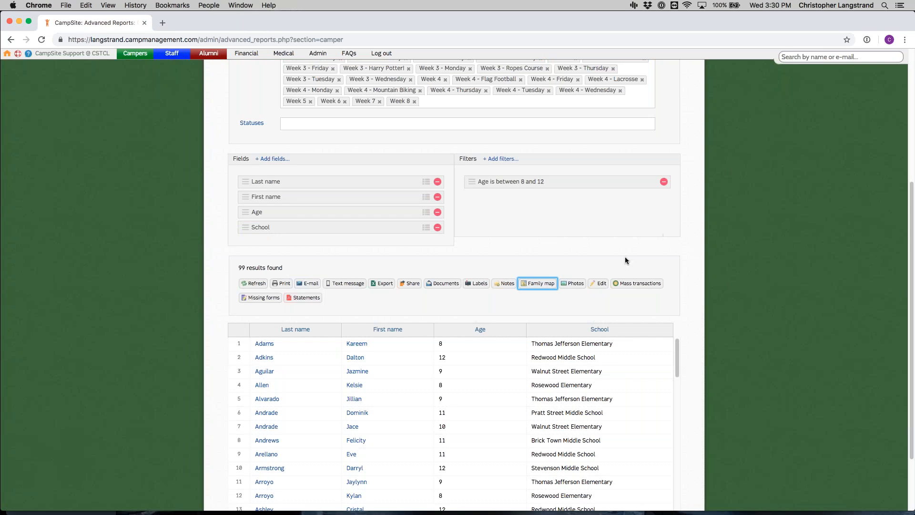
Step: Request a download of the selected campers' photos in Large size and confirm it
click(579, 283)
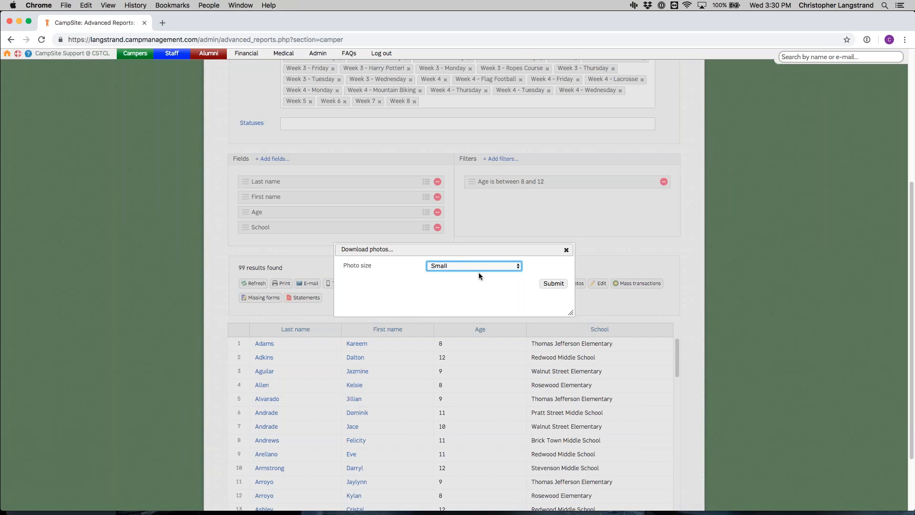
click(503, 265)
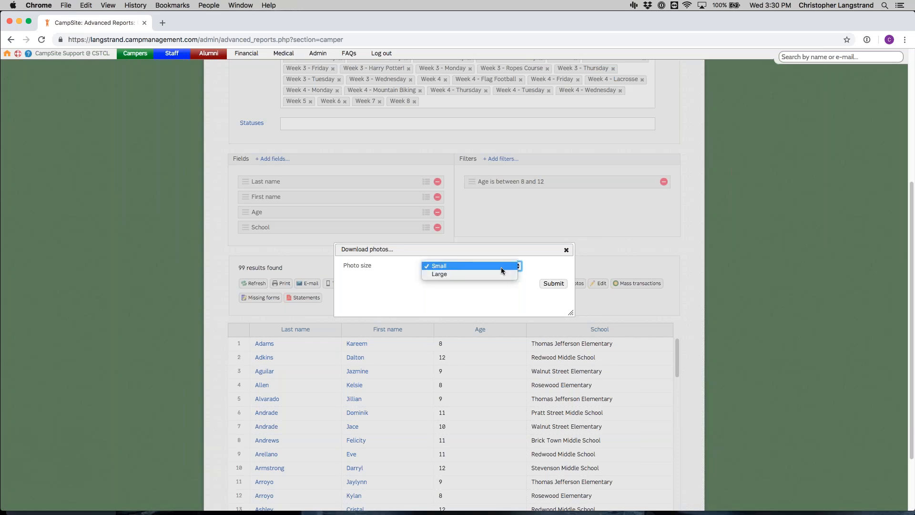
click(501, 273)
click(553, 283)
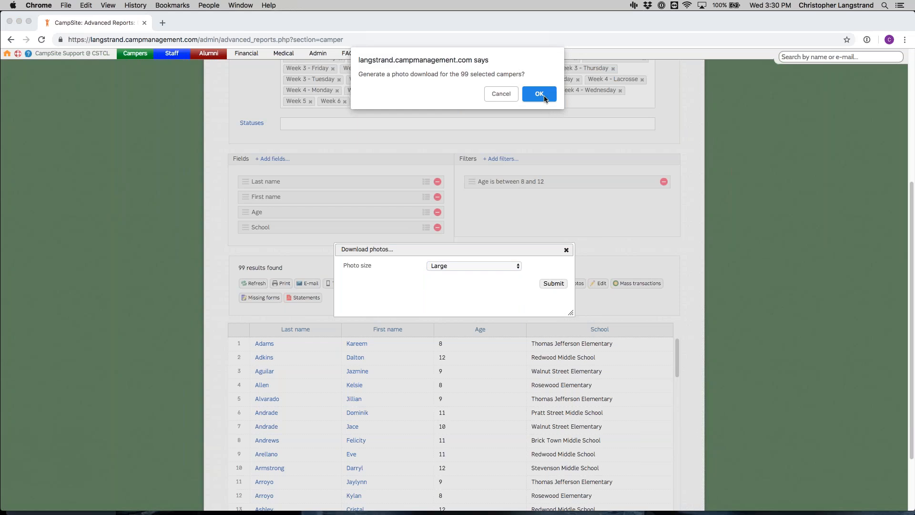
click(540, 94)
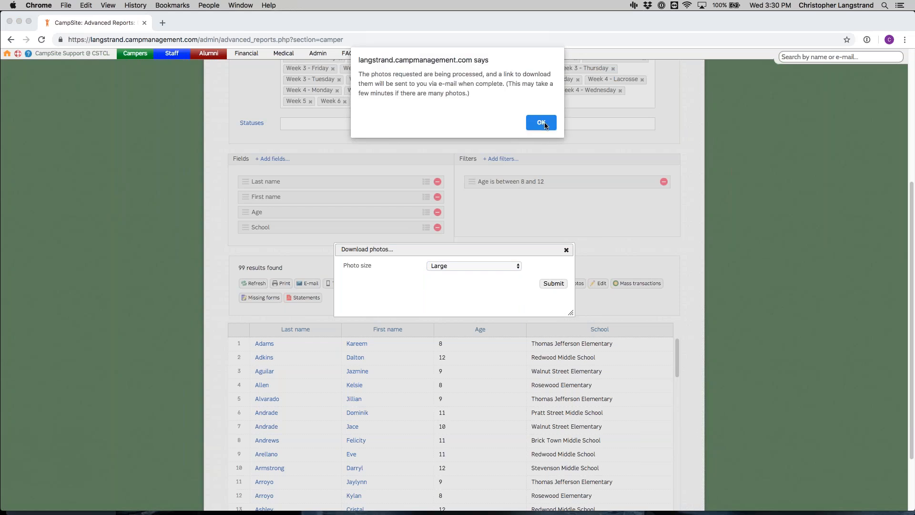
click(548, 125)
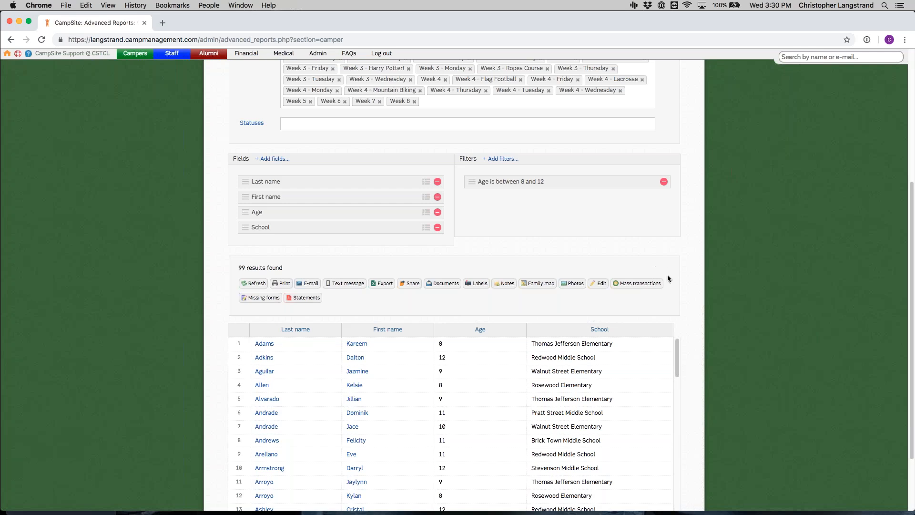
Step: Enable editing of the School field in the report results
scroll(634, 285, down, 1)
click(599, 281)
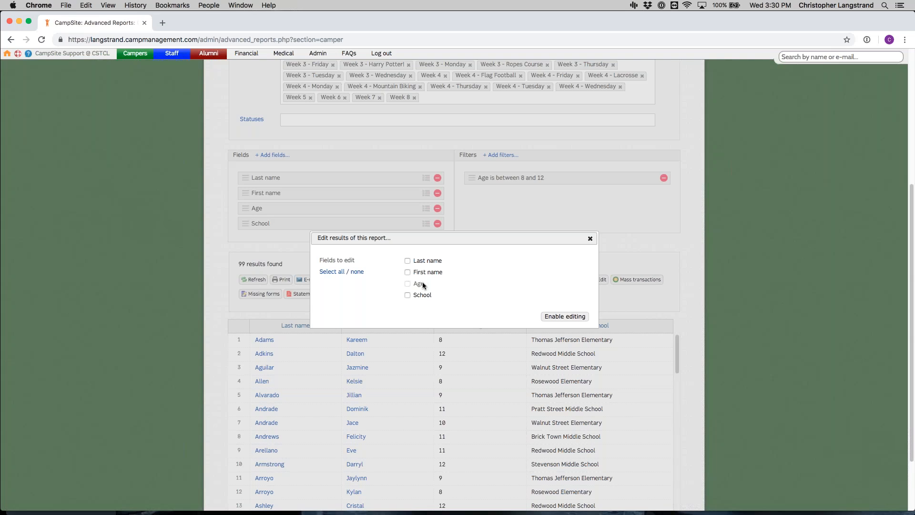
click(420, 298)
click(564, 317)
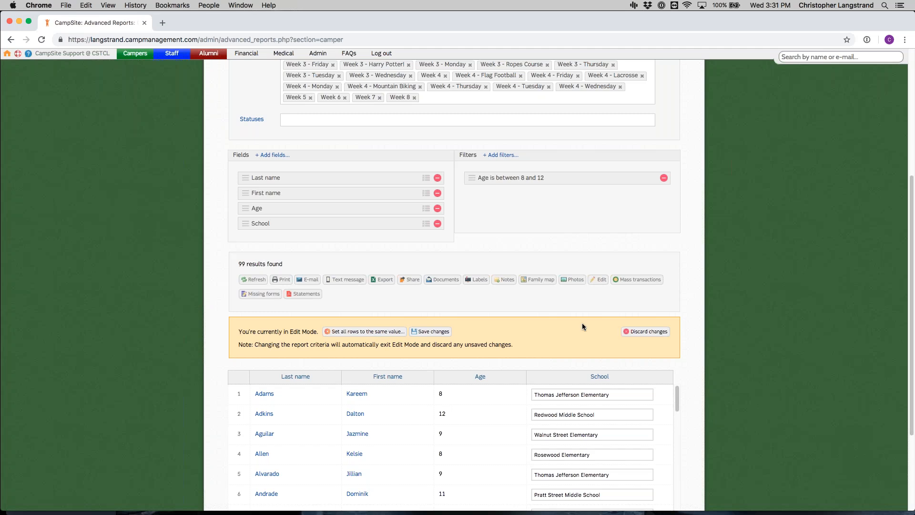
Step: Copy the first row's school, Thomas Jefferson Elementary, into the School field of the second and third rows
scroll(582, 322, down, 1)
scroll(611, 374, down, 2)
scroll(715, 348, down, 2)
scroll(636, 340, down, 5)
scroll(635, 361, down, 10)
scroll(630, 377, down, 5)
scroll(630, 376, up, 15)
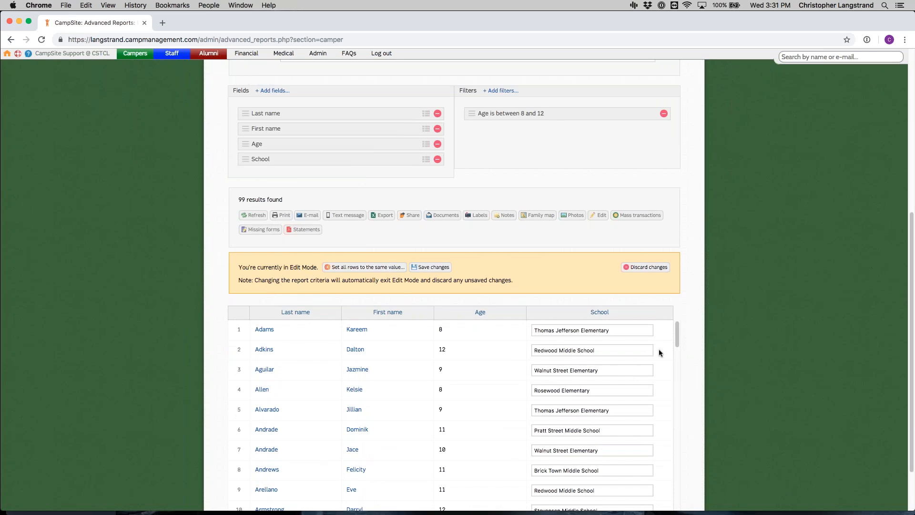
click(631, 327)
key(super+c)
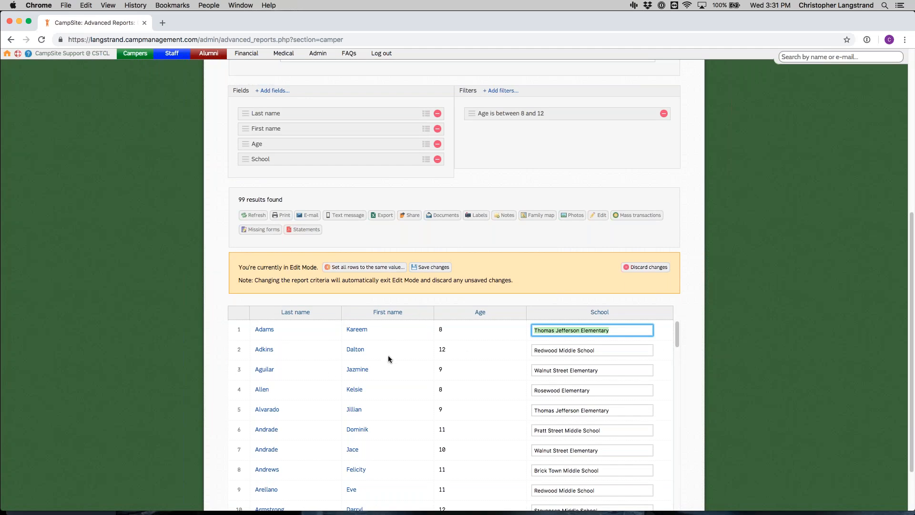
click(605, 351)
key(super+v)
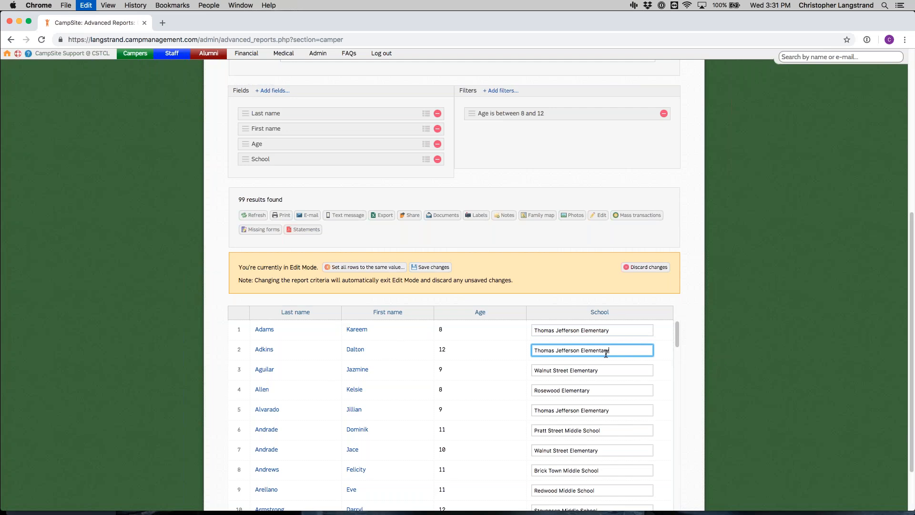
click(615, 371)
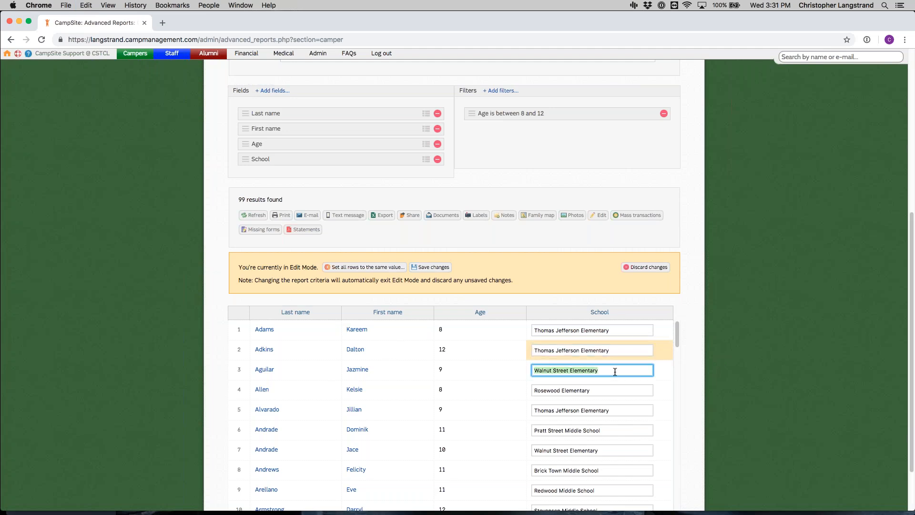
key(super+v)
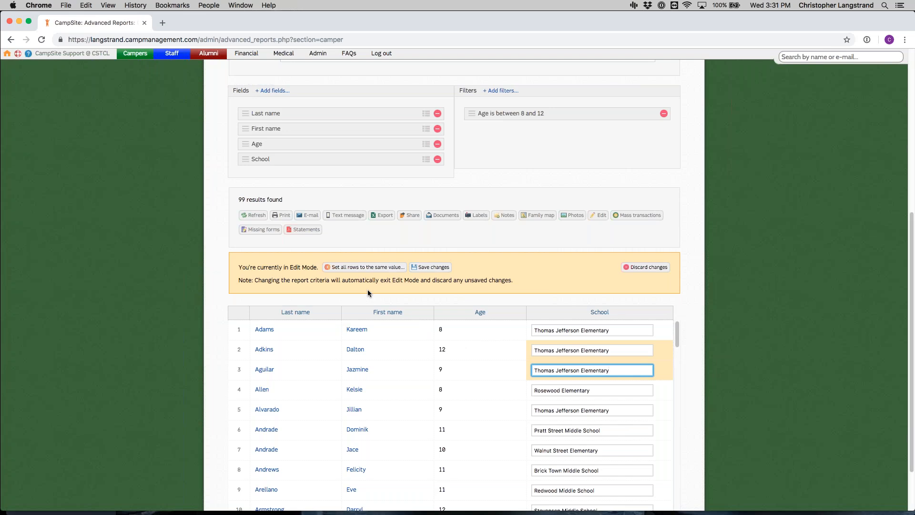
Step: Set the School field to Thomas Jefferson Elementary for all rows at once and confirm the change
click(366, 267)
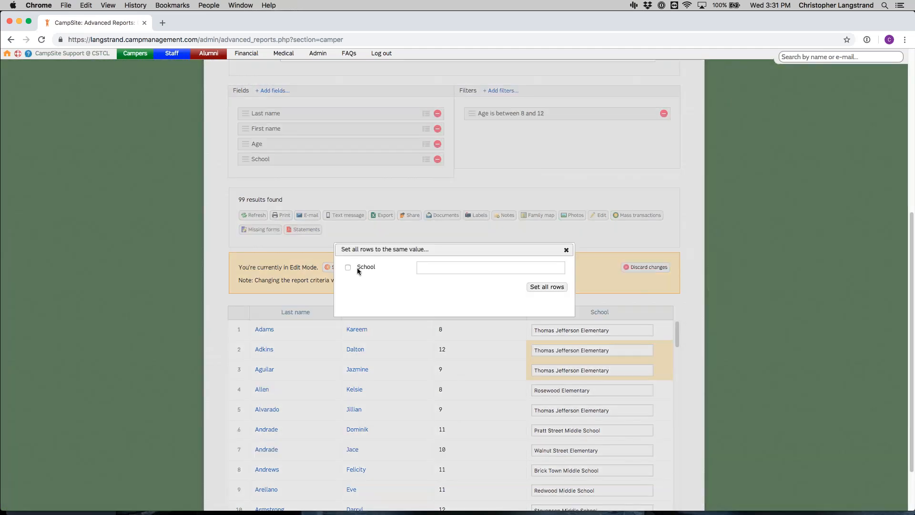
click(417, 267)
key(super+v)
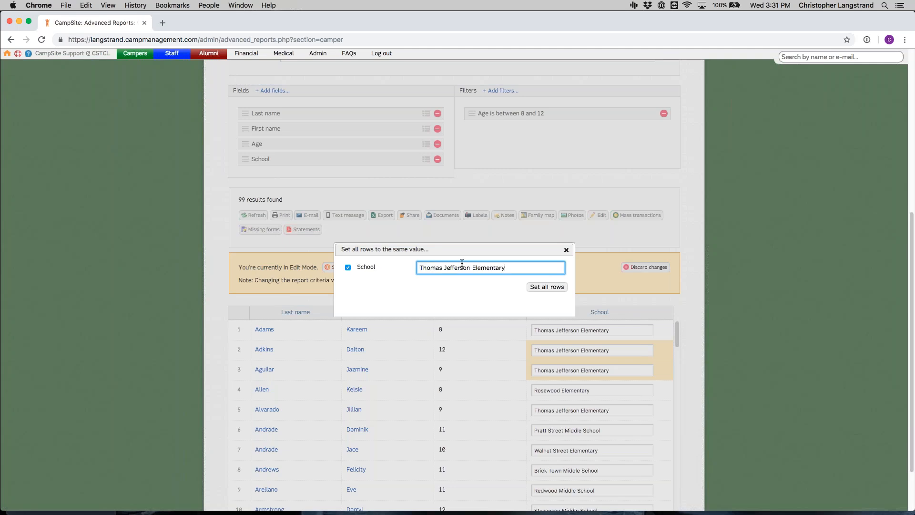
click(545, 287)
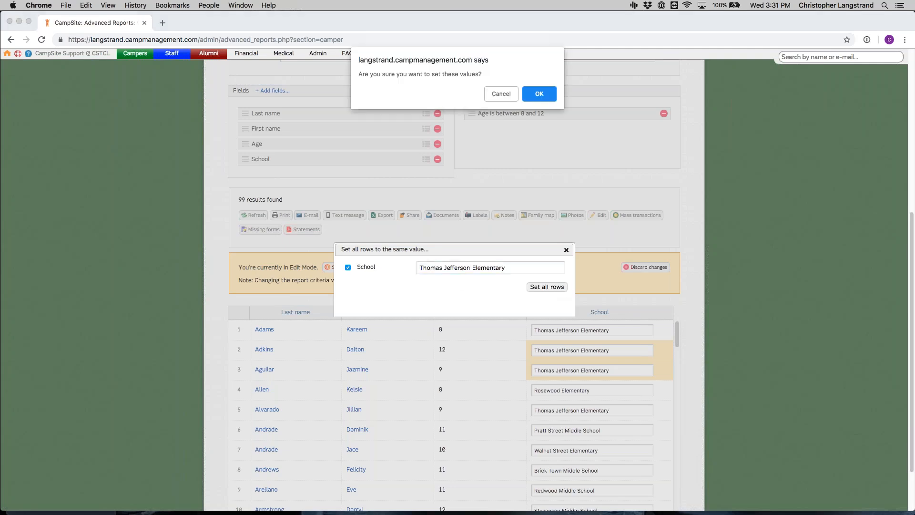
click(547, 95)
Step: Discard the unsaved School edits and exit Edit Mode
scroll(593, 375, down, 5)
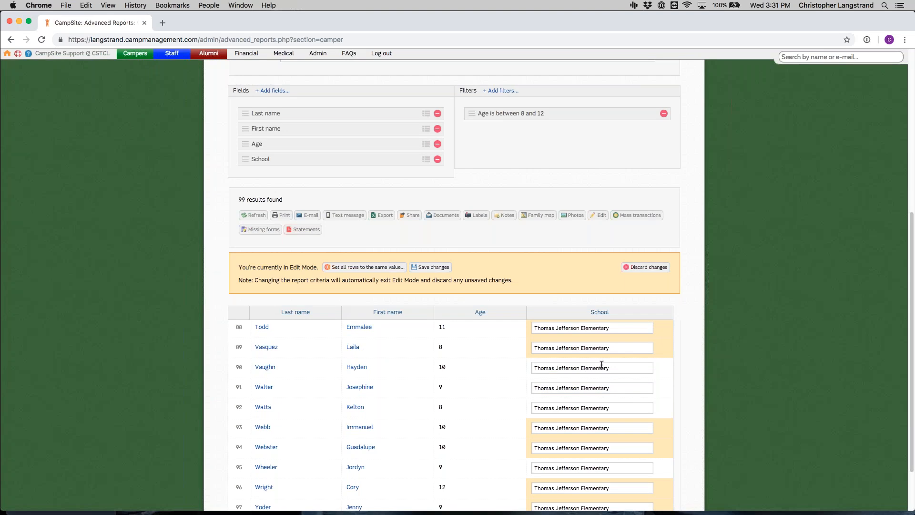
scroll(601, 364, up, 20)
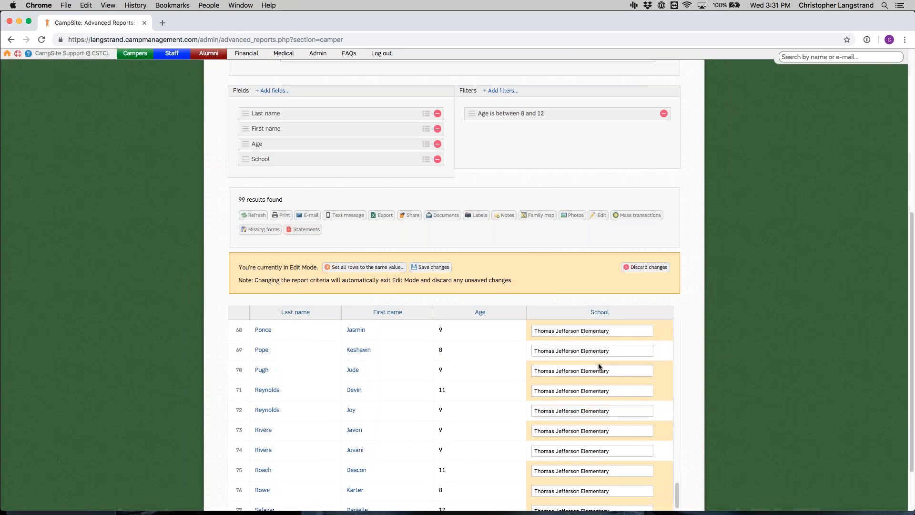
scroll(461, 427, up, 10)
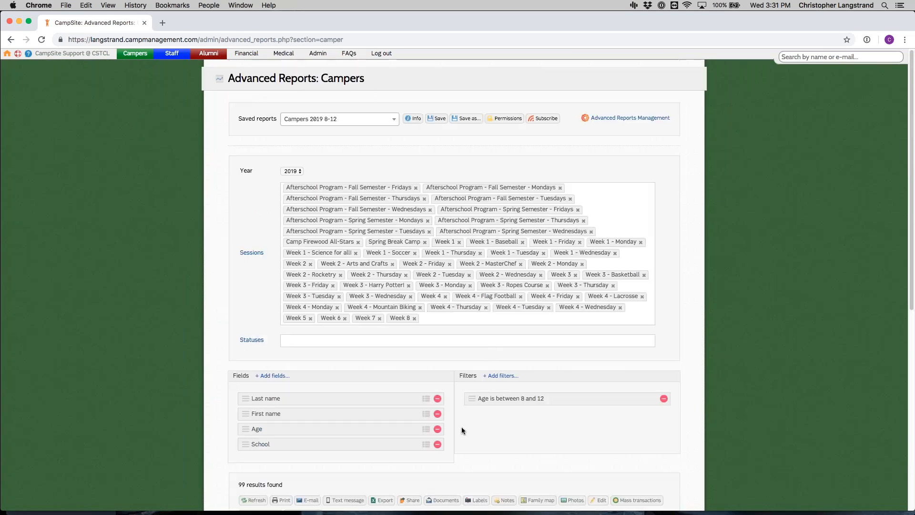
scroll(488, 347, down, 10)
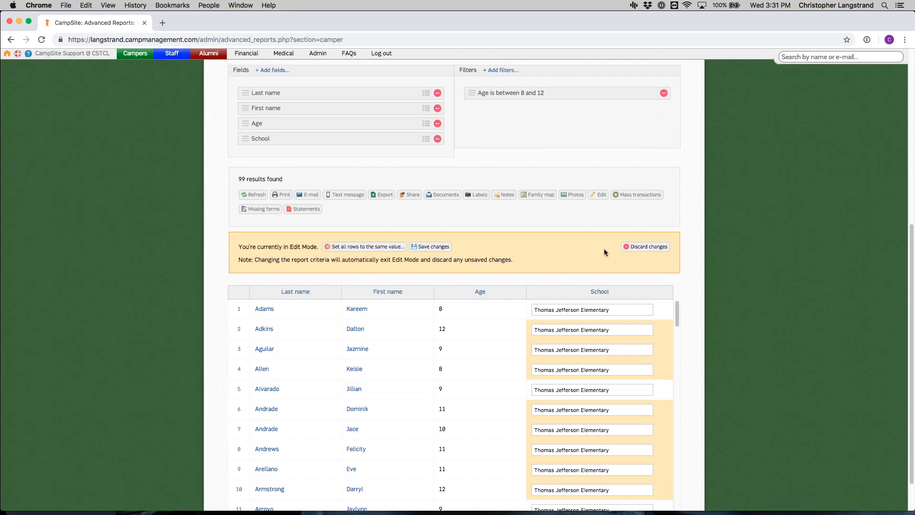
click(628, 247)
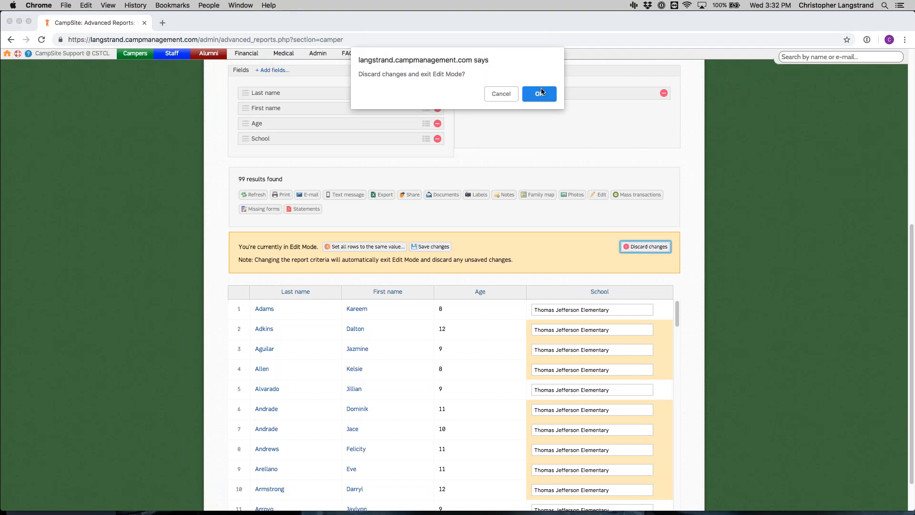
click(546, 99)
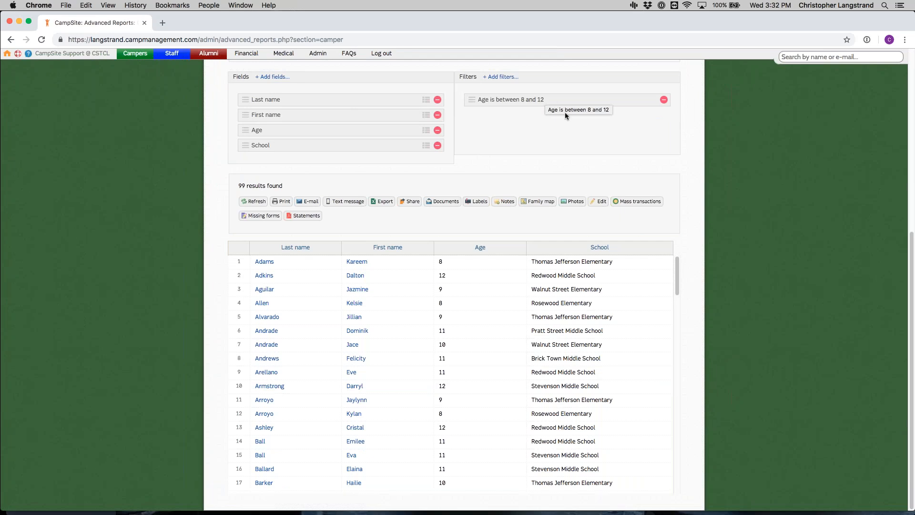
Step: Open the missing forms report for these campers and run it for yearly forms only
click(266, 221)
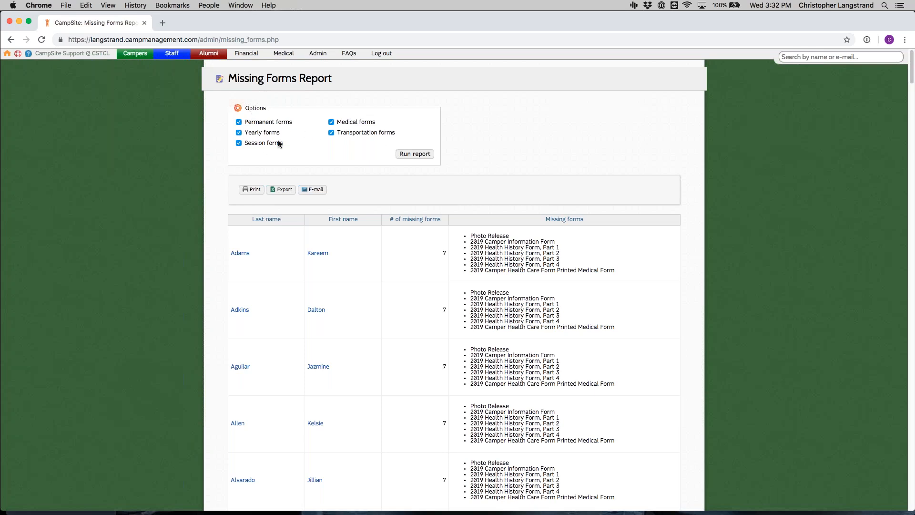
click(355, 134)
click(355, 122)
click(277, 143)
click(279, 125)
click(405, 156)
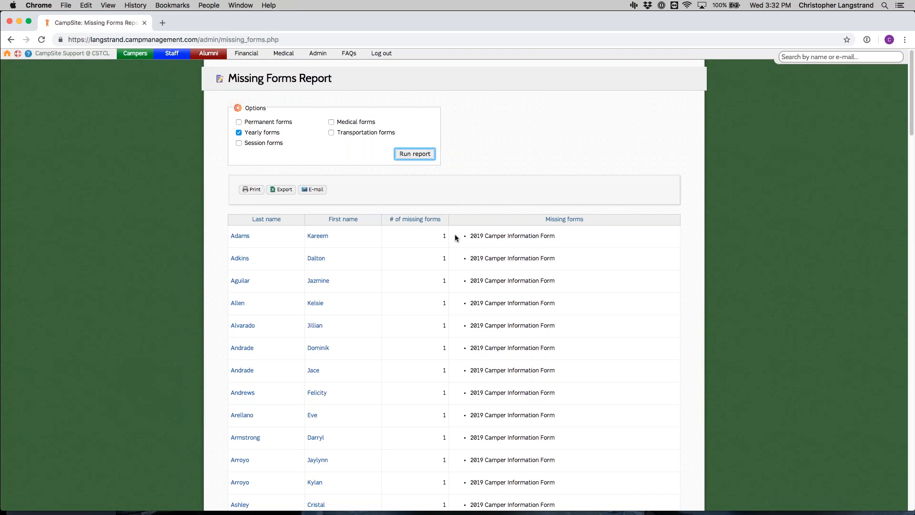
Step: Open the missing forms e-mail setup, look through the saved e-mails, select parents P1 and P2, and close it without sending
scroll(455, 237, down, 20)
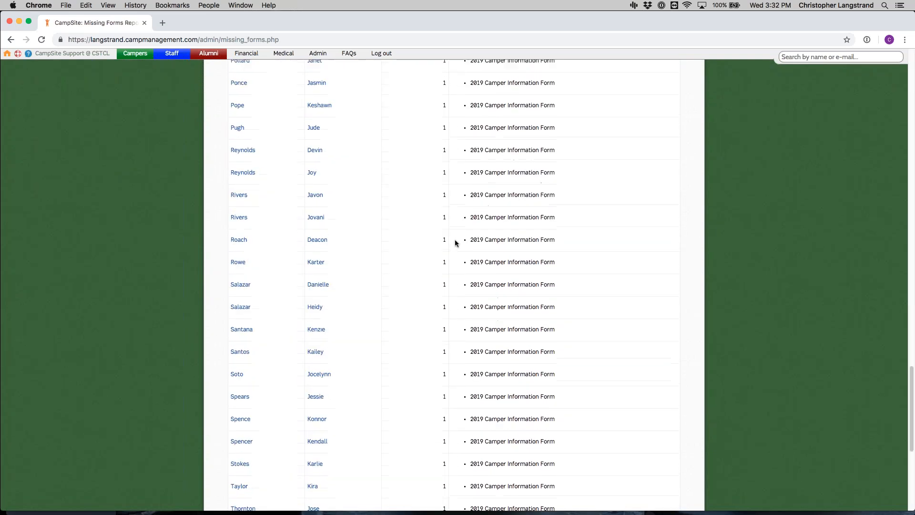
scroll(455, 240, down, 5)
scroll(454, 236, up, 10)
scroll(453, 230, up, 15)
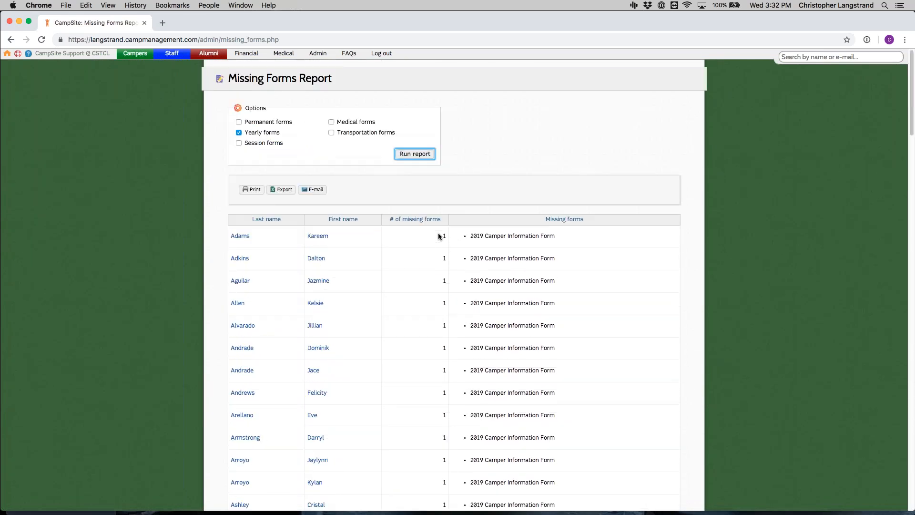
click(311, 189)
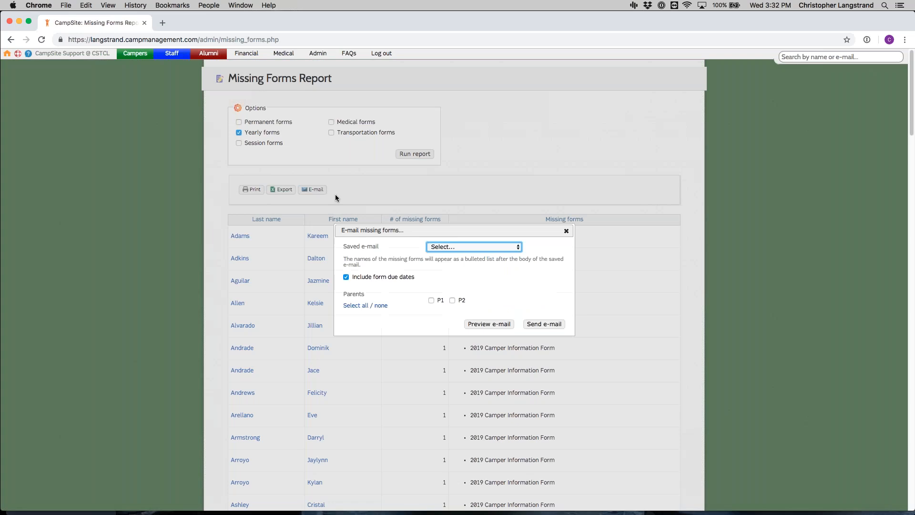
click(434, 247)
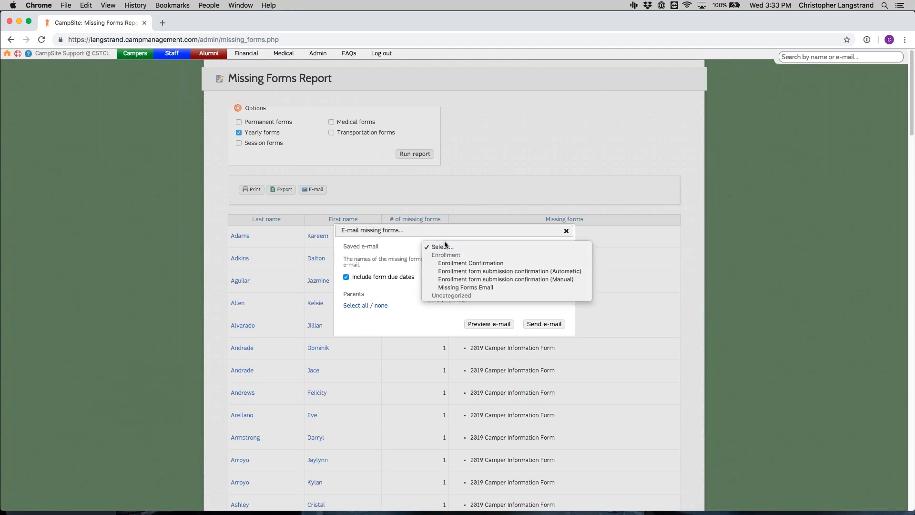
click(390, 268)
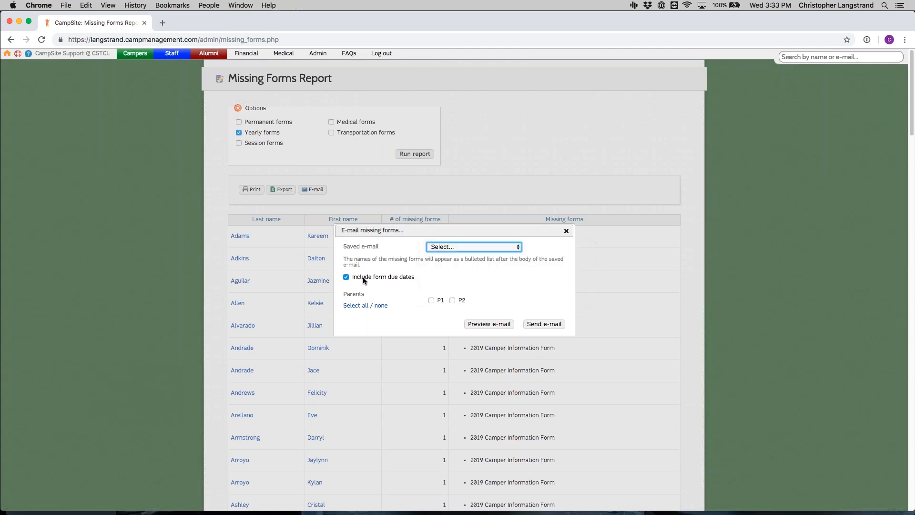
click(434, 300)
click(460, 301)
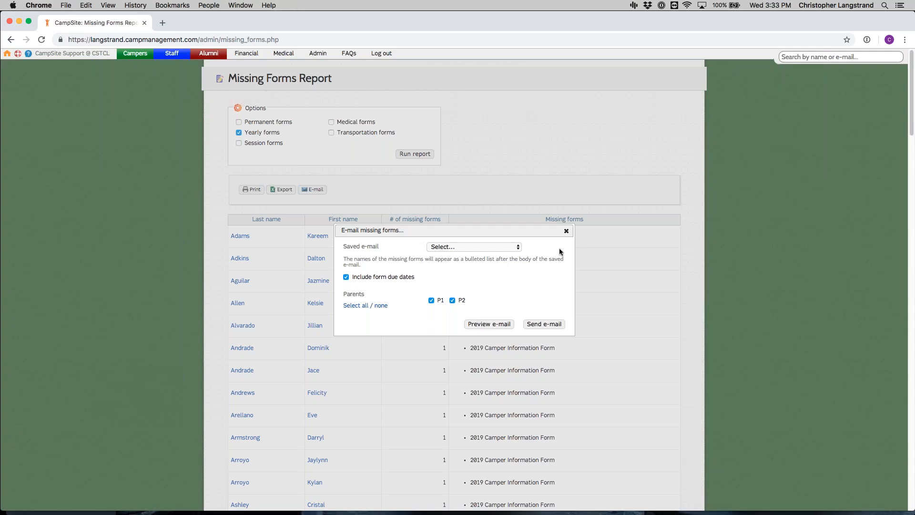
click(565, 231)
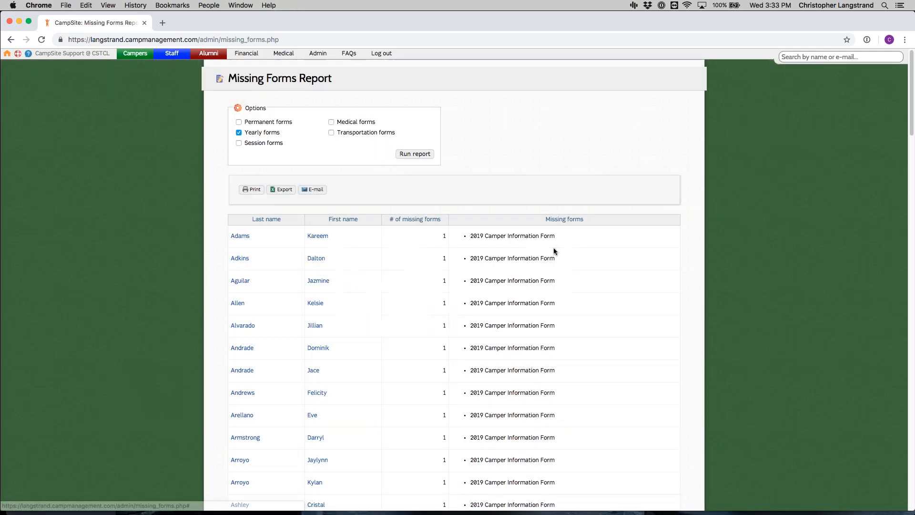
Step: Return to the camper advanced reports and load the saved report Campers 2019 8-12
mouse_move(135, 54)
click(180, 266)
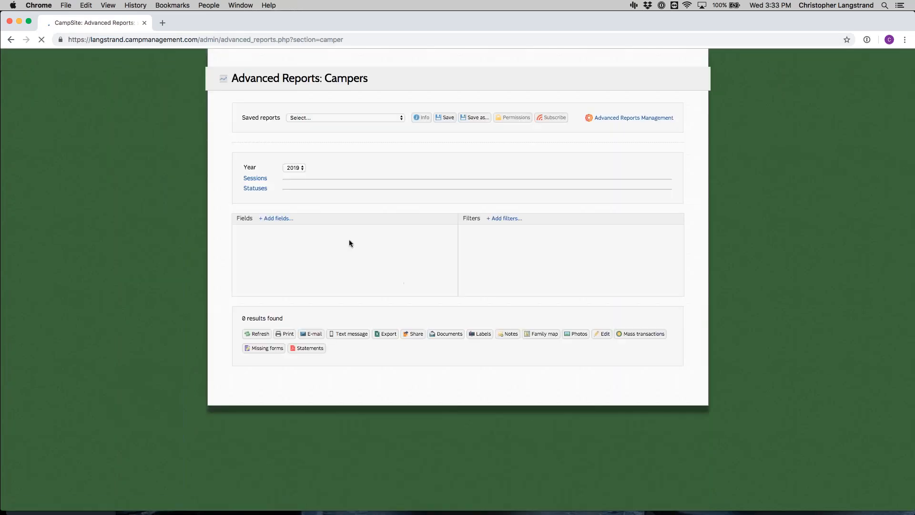
click(350, 119)
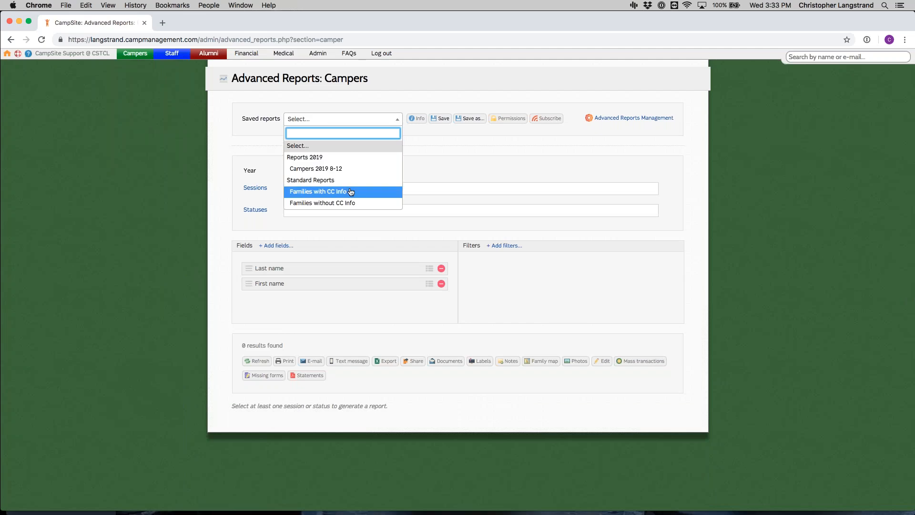
click(353, 169)
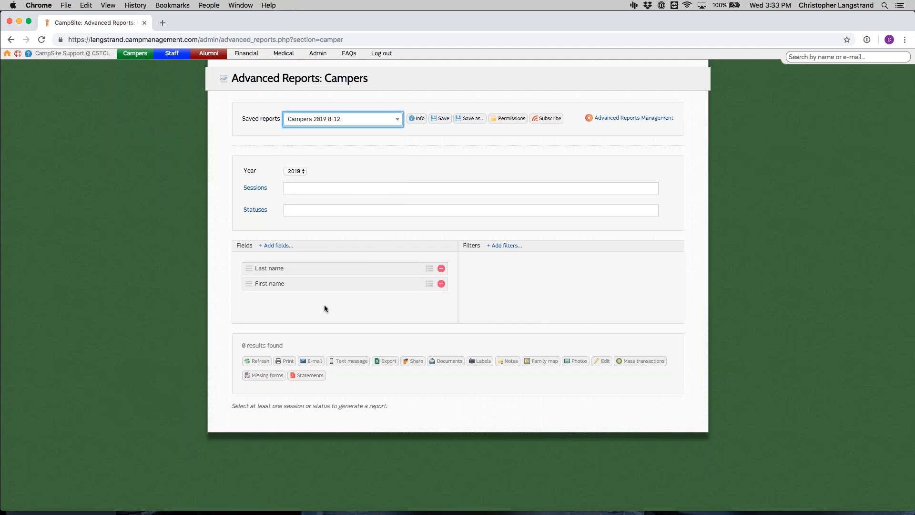
Step: Generate downloadable statements for the report's campers for financial year 2019
scroll(319, 351, down, 5)
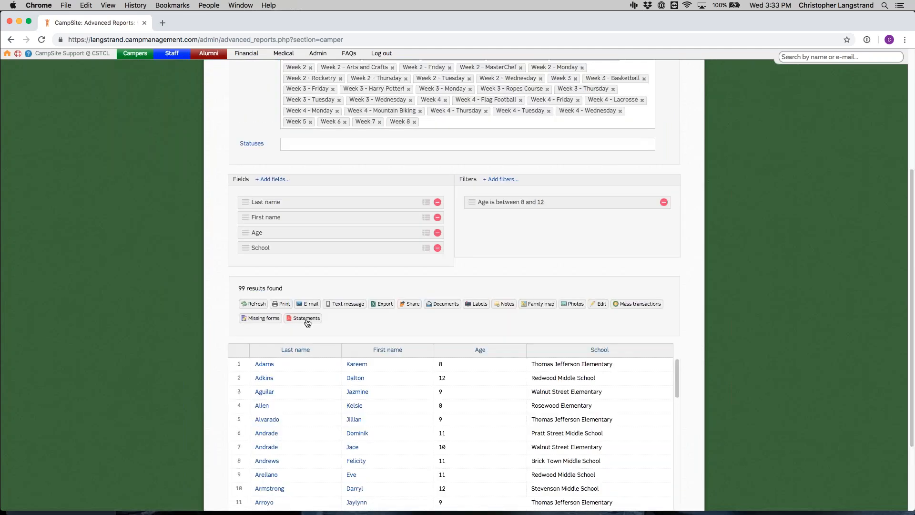
click(307, 318)
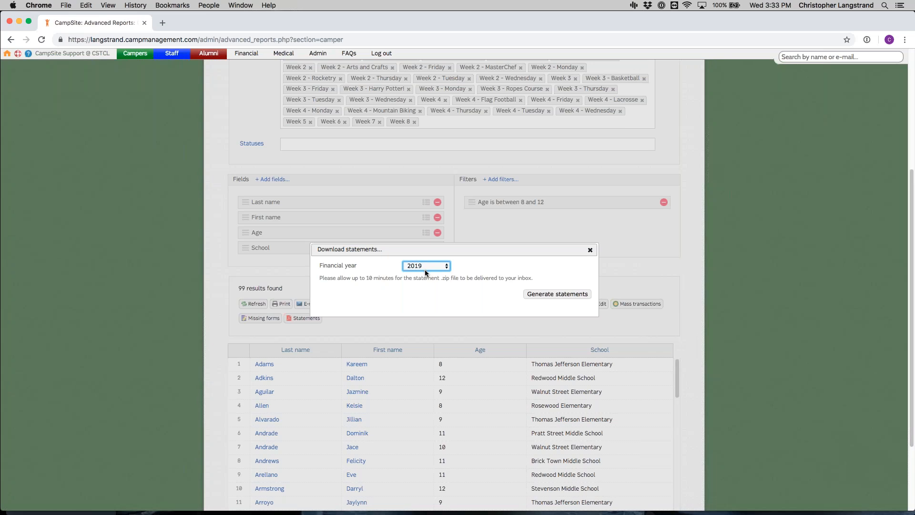
scroll(426, 272, down, 1)
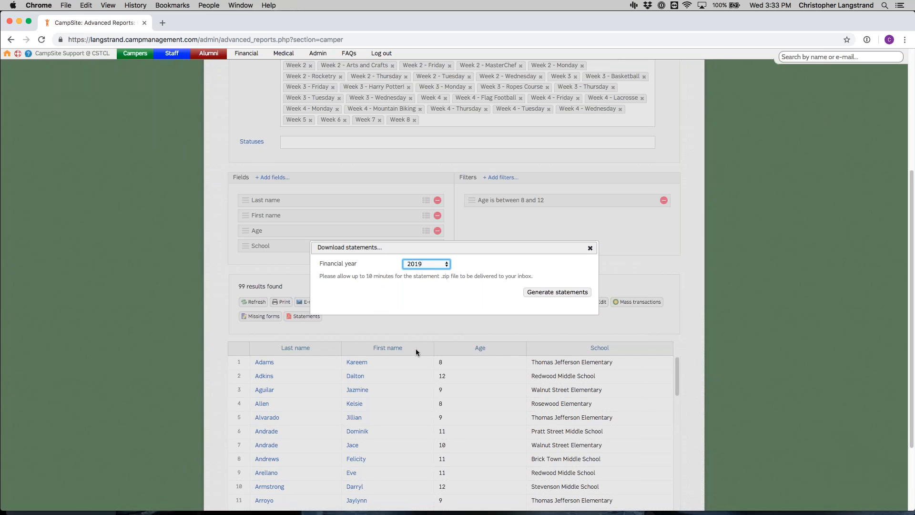
click(441, 265)
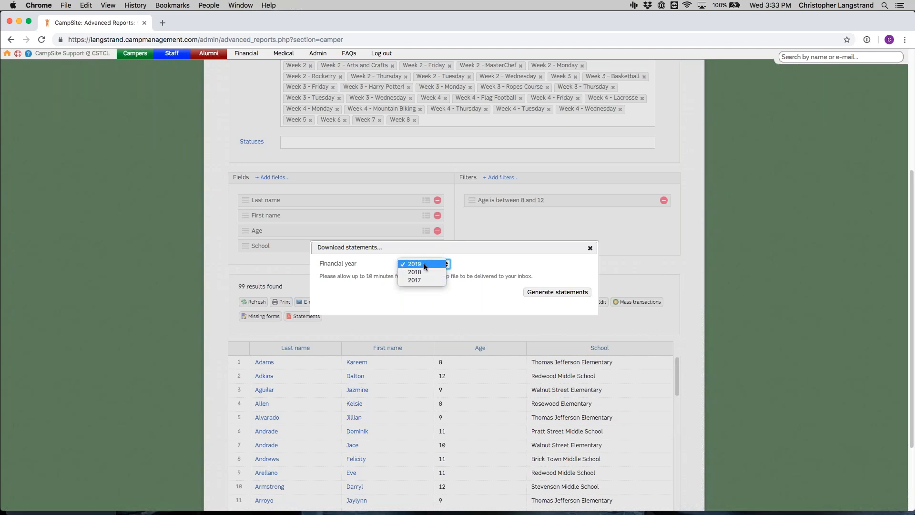
click(424, 265)
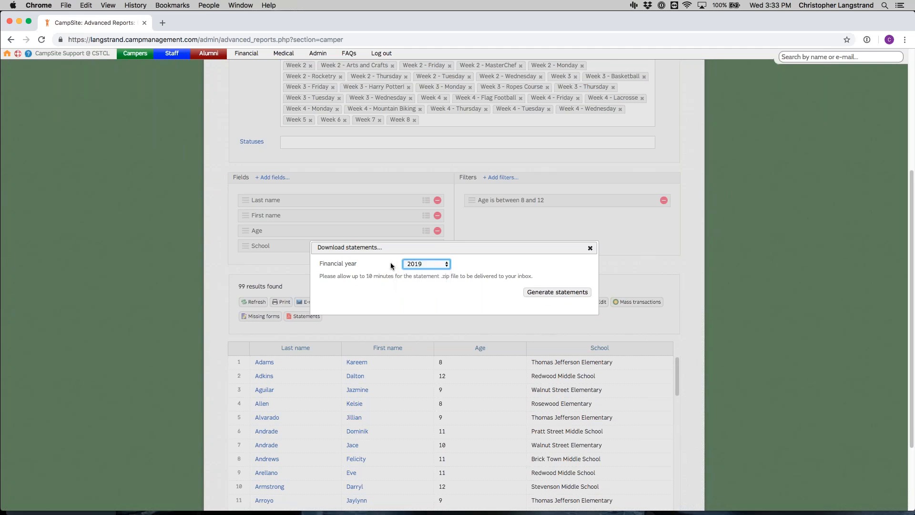
click(548, 293)
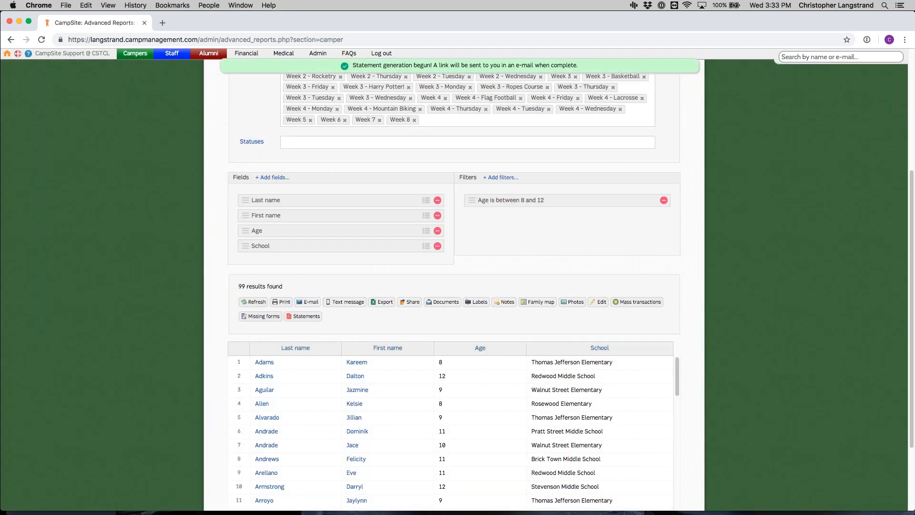
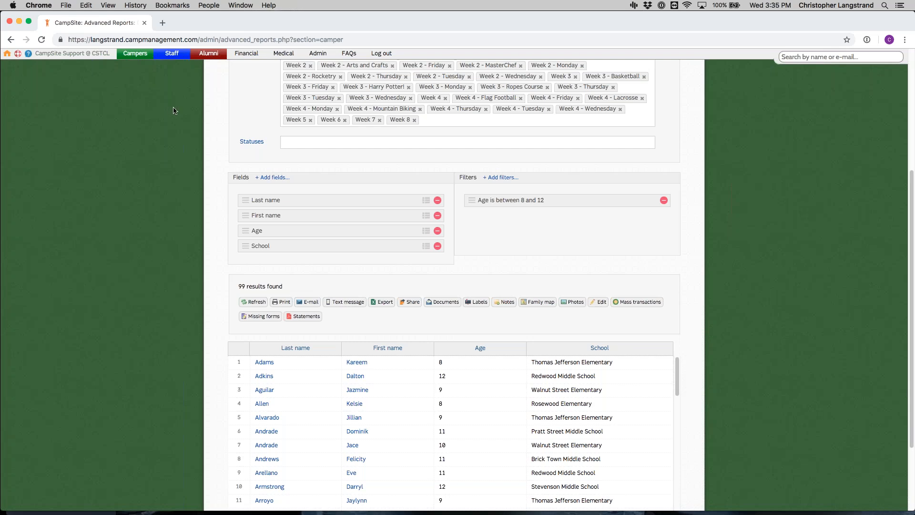
Step: Open the camper forms page and start a new yearly form for 2019 named Field Trip
mouse_move(136, 58)
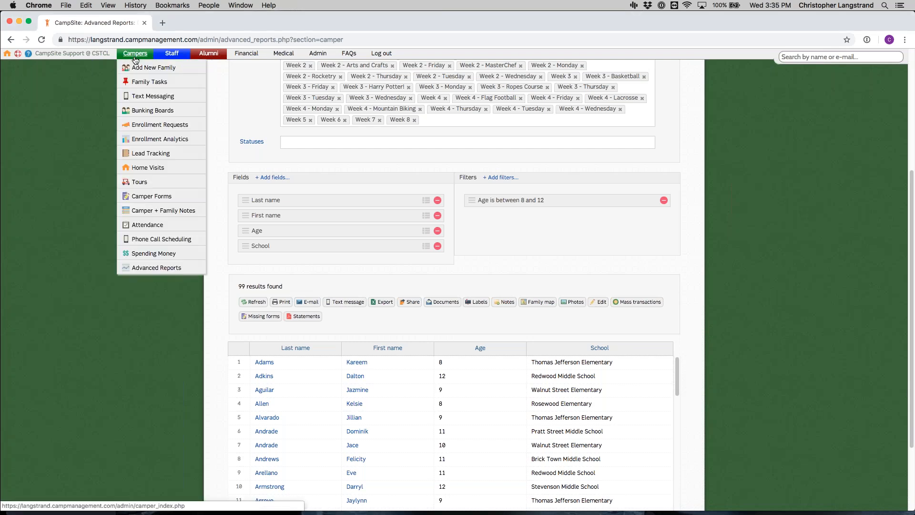
click(170, 196)
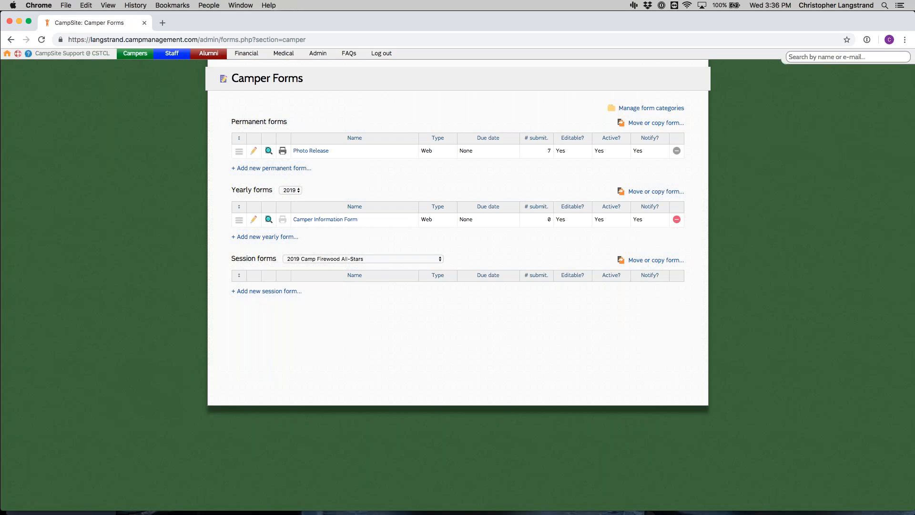
click(298, 190)
click(322, 190)
click(267, 237)
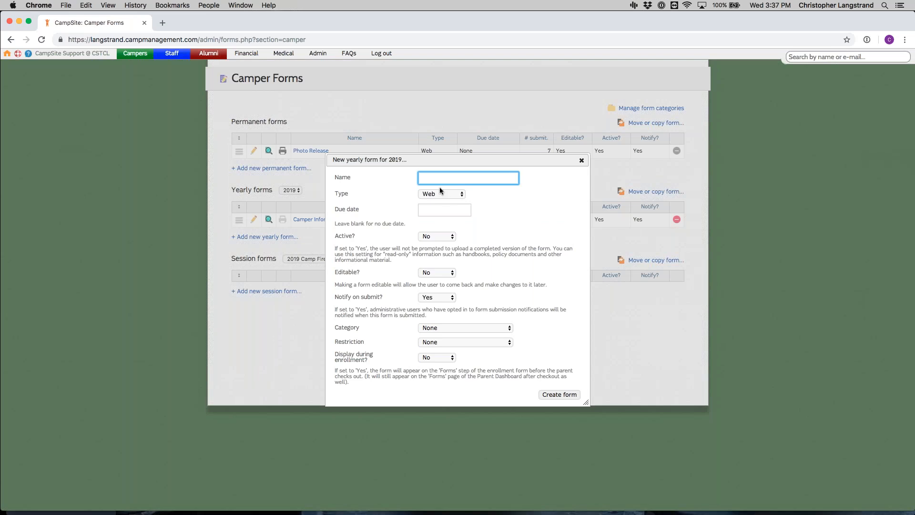
text(Field Trip)
Step: Try the Printed form type with Download only set to Yes, and switch the type back to Web
click(448, 194)
click(449, 200)
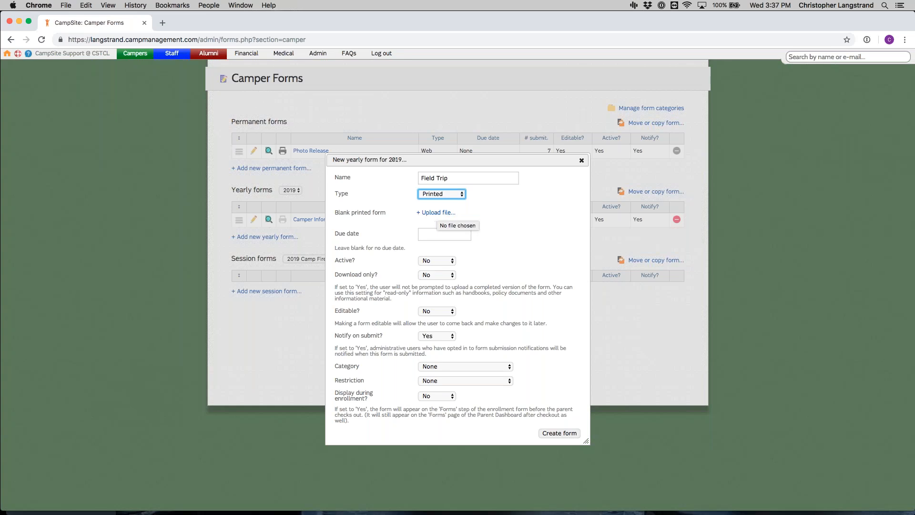
click(439, 277)
click(443, 272)
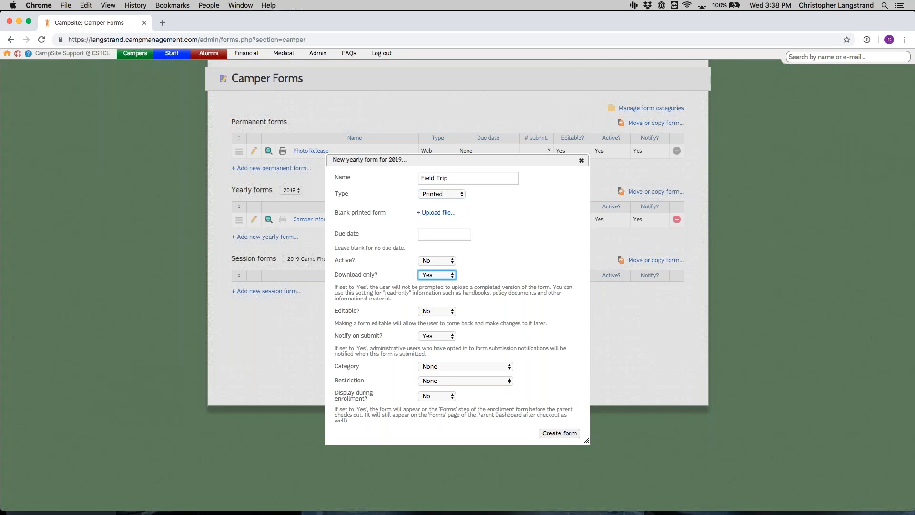
click(432, 194)
click(431, 187)
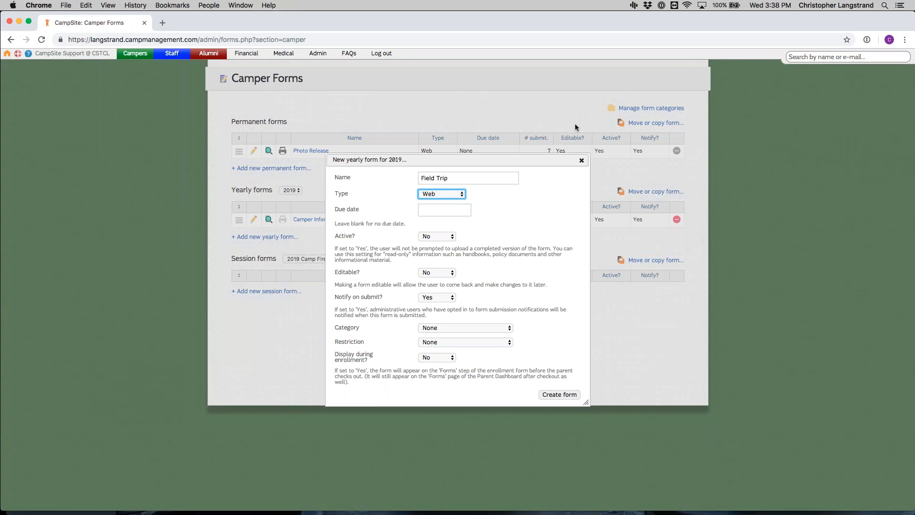
Step: Set the Field Trip form's due date to 12-31-2018 and make the form active
click(431, 209)
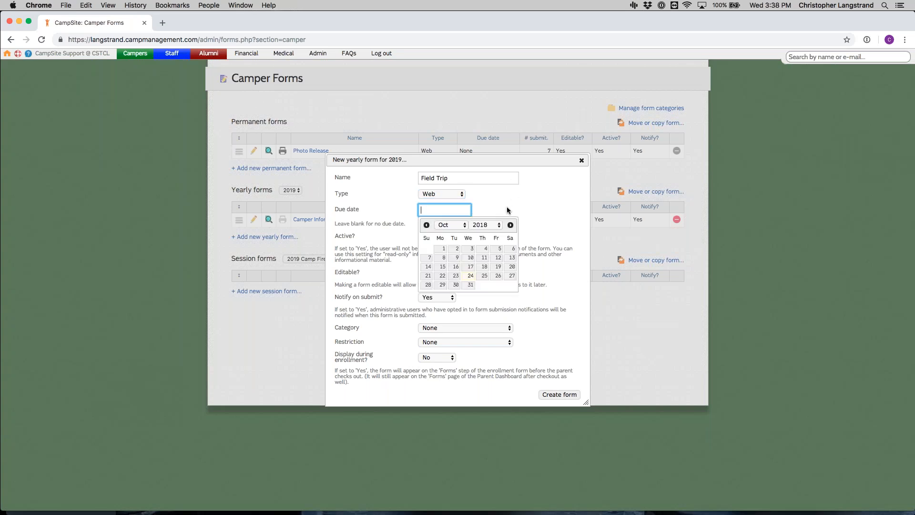
click(510, 225)
click(510, 225)
click(443, 293)
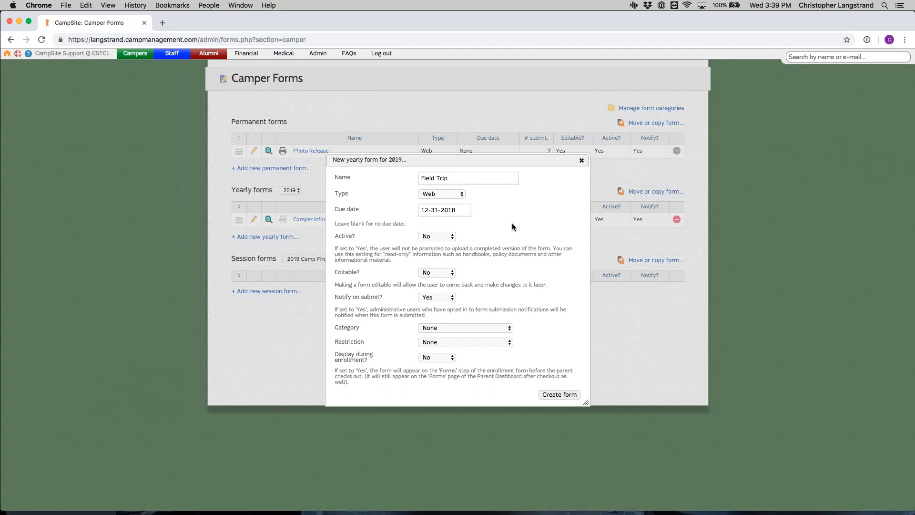
click(447, 236)
click(428, 228)
Step: Leave the category at None and restrict the form to campers who appear on the report Campers 2019 8-12
click(455, 327)
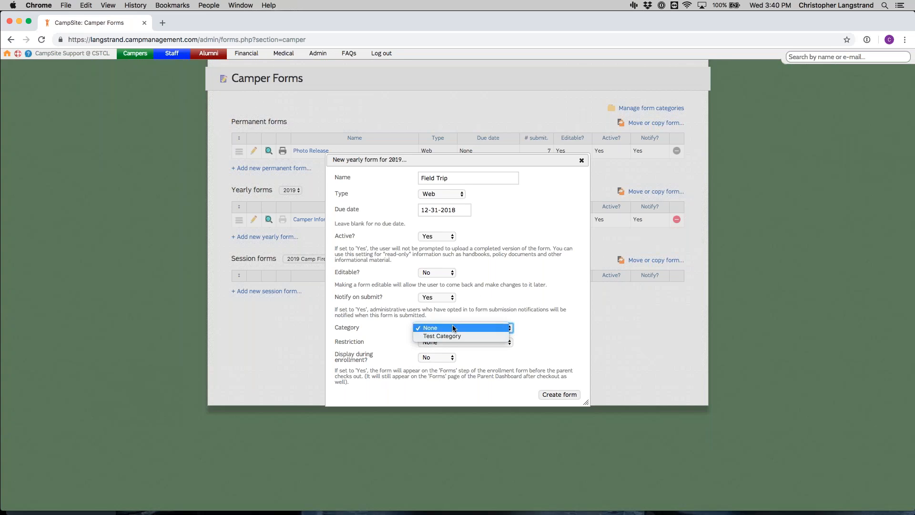
click(498, 295)
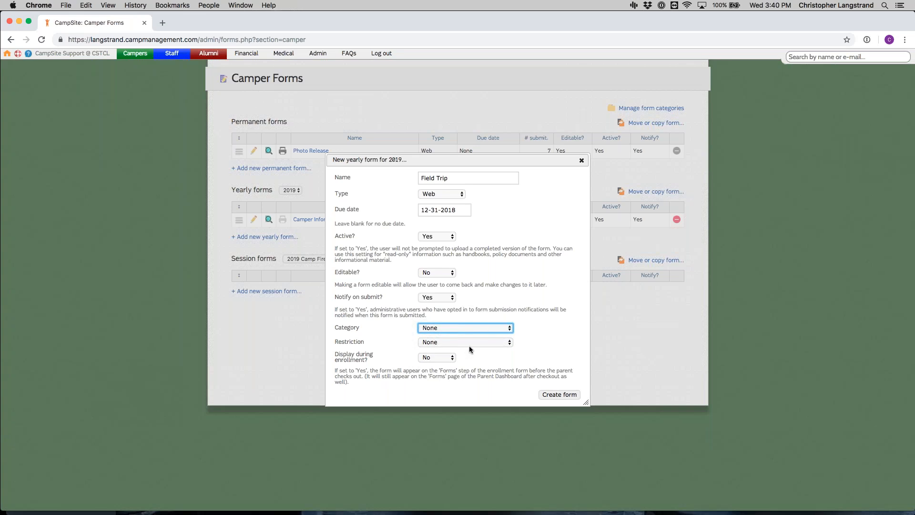
click(503, 342)
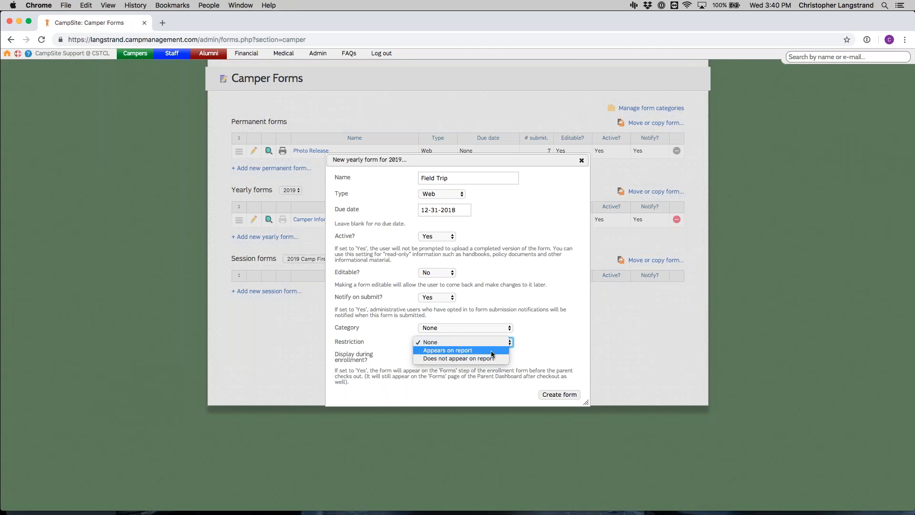
click(492, 353)
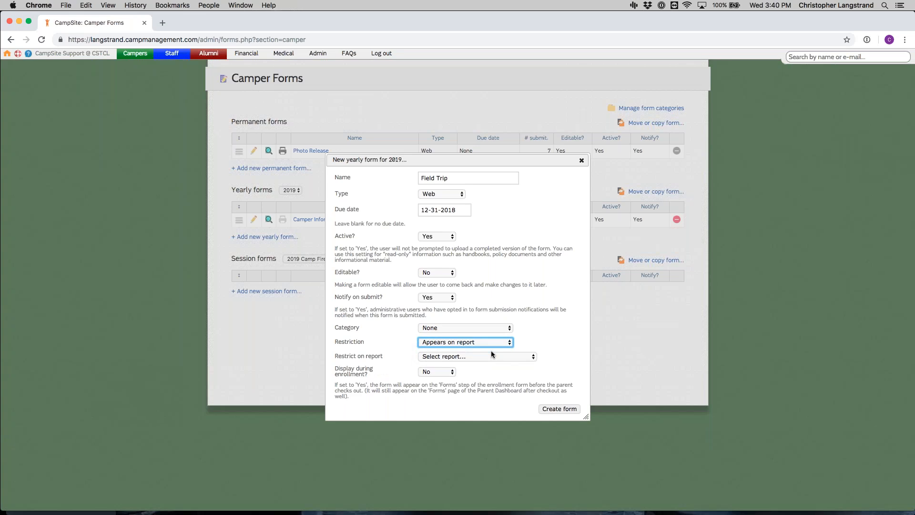
click(471, 358)
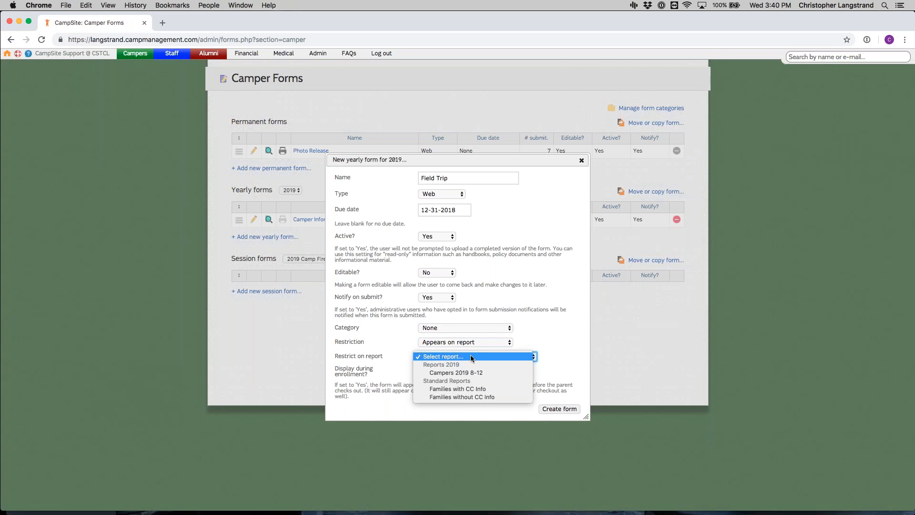
click(475, 373)
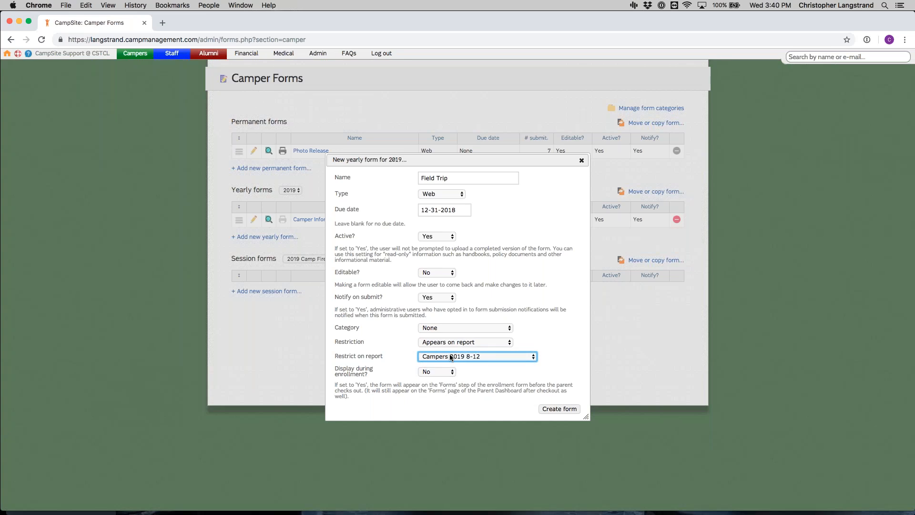
click(485, 370)
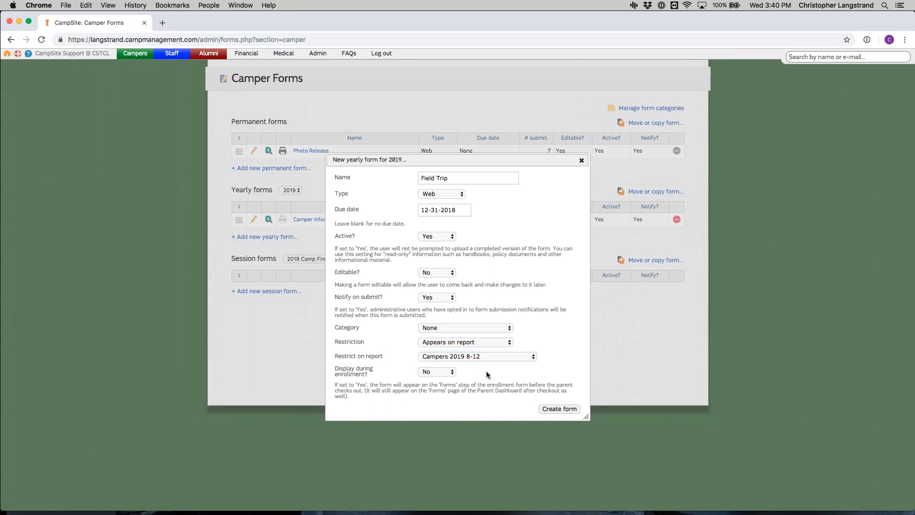
Step: Display the form during enrollment with Required to enroll set to No, and create the form
click(442, 371)
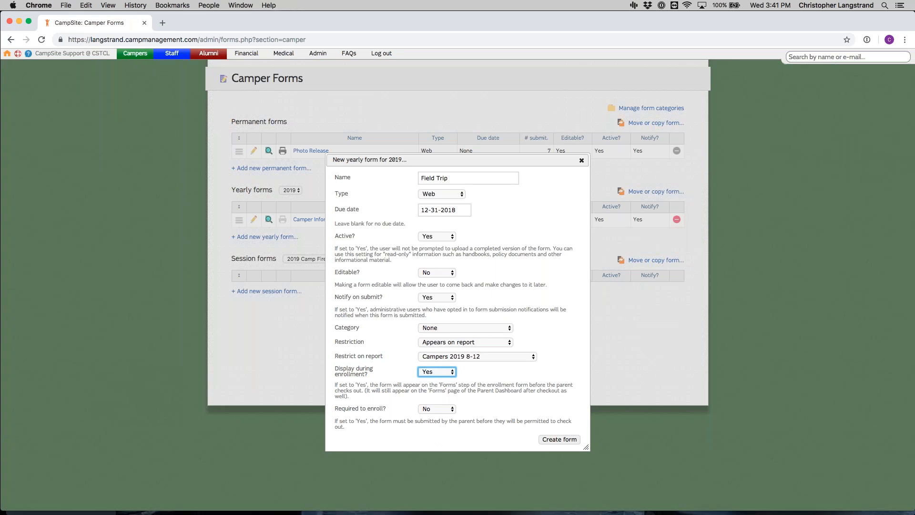
click(440, 410)
click(438, 403)
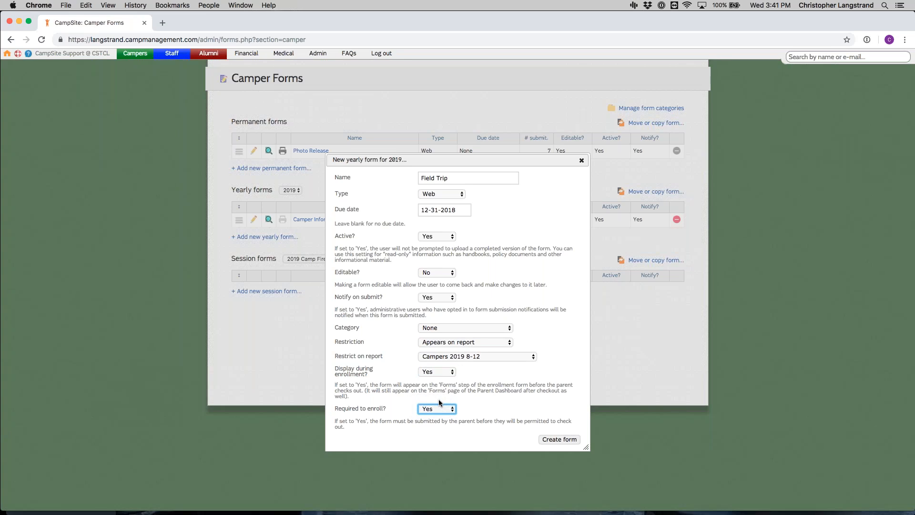
click(435, 413)
click(437, 416)
click(551, 440)
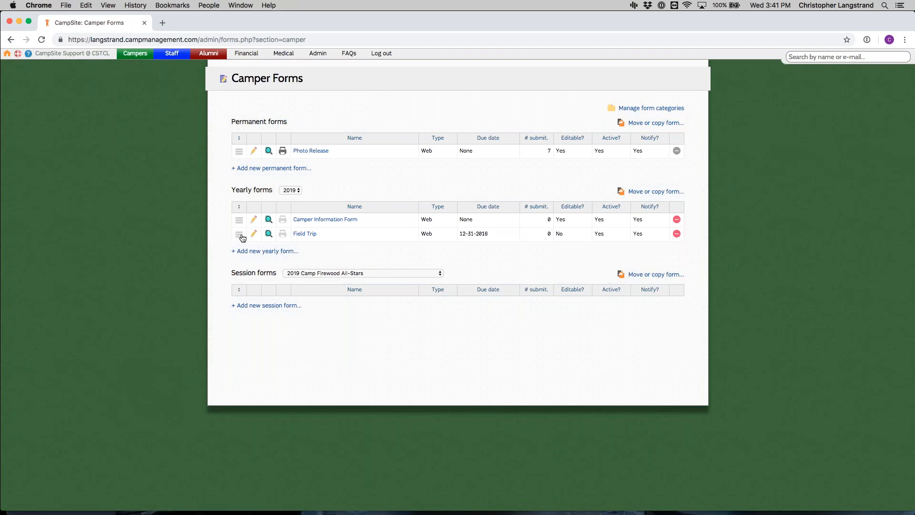
Step: Move the Field Trip form above Camper Information Form in the yearly forms, and view its settings without changing them
mouse_move(242, 237)
mouse_down()
mouse_move(240, 209)
mouse_move(242, 223)
mouse_up()
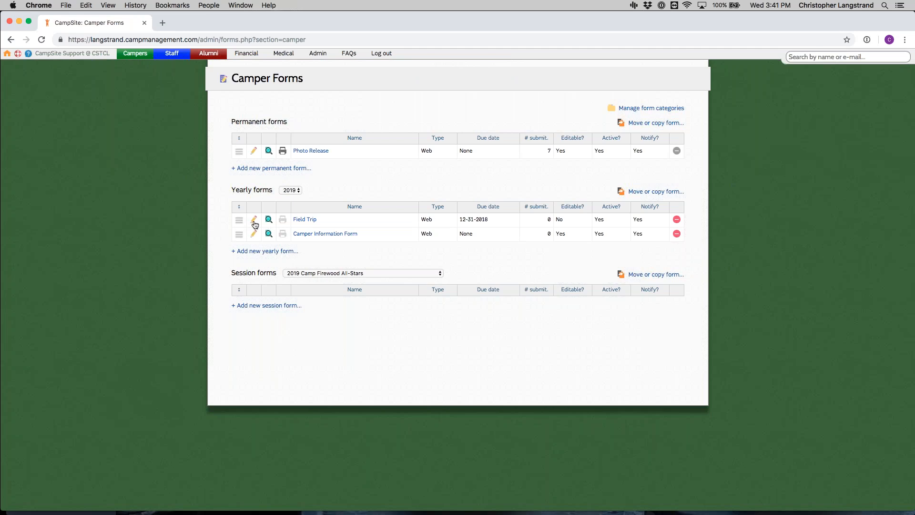
click(254, 221)
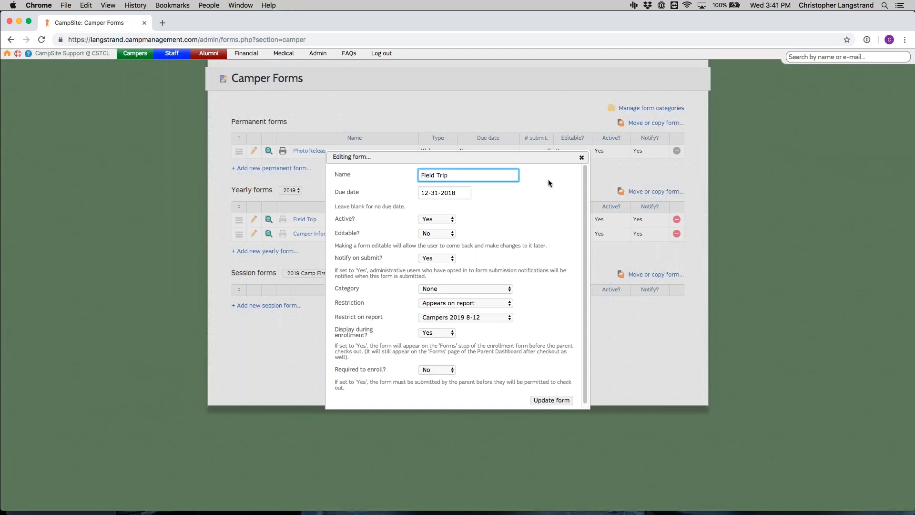
click(581, 157)
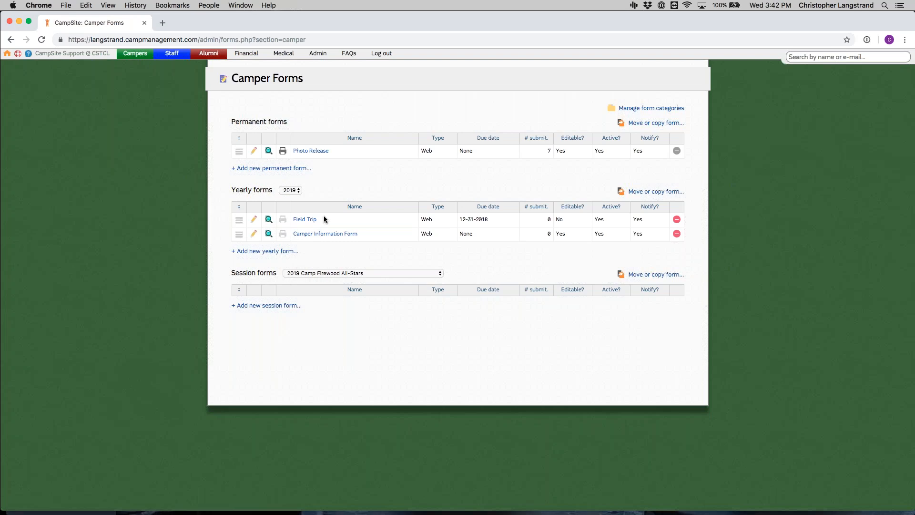
Step: Open the Field Trip form's question editor and add four blank questions
click(307, 222)
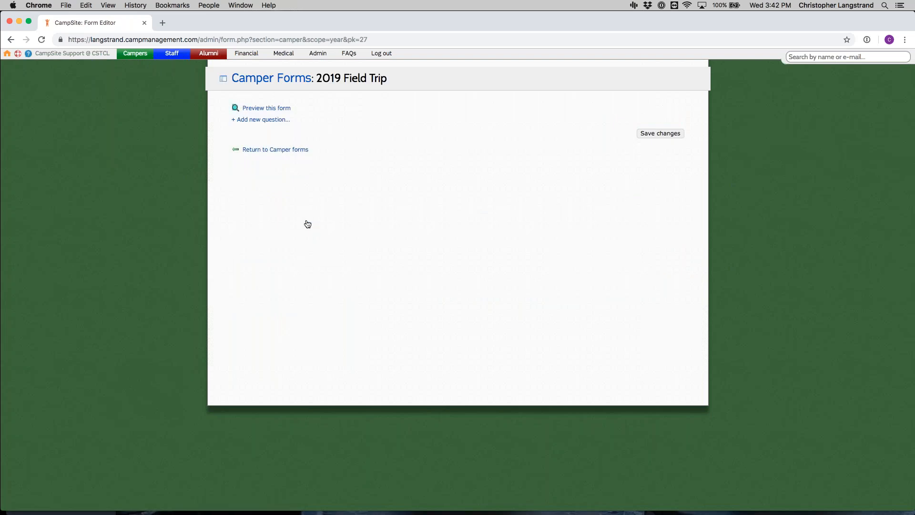
click(258, 120)
click(263, 199)
click(265, 271)
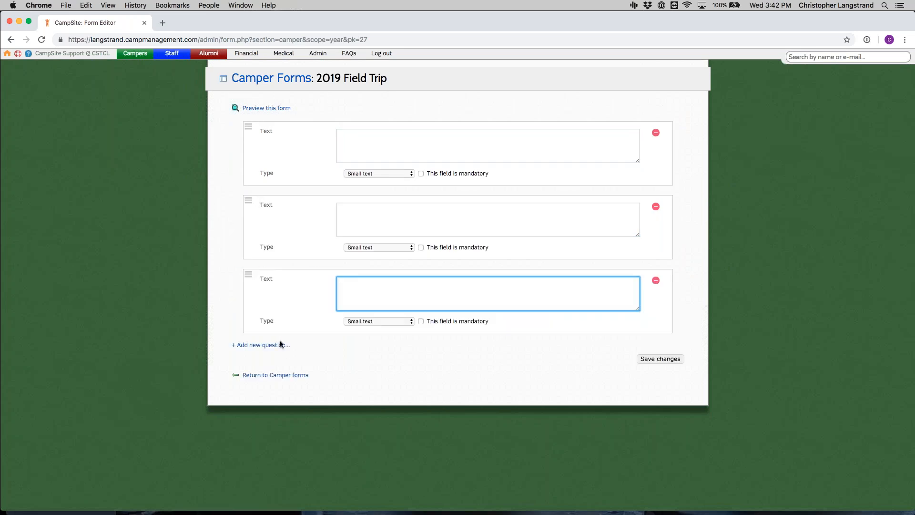
click(281, 345)
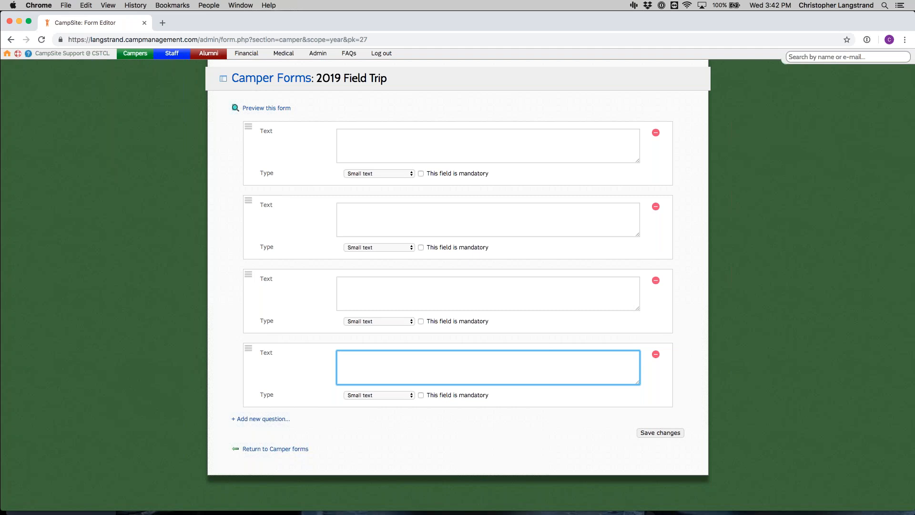
Step: Fill the first question with "Field Trip Release Form - 2019" and set its type to Header
click(433, 136)
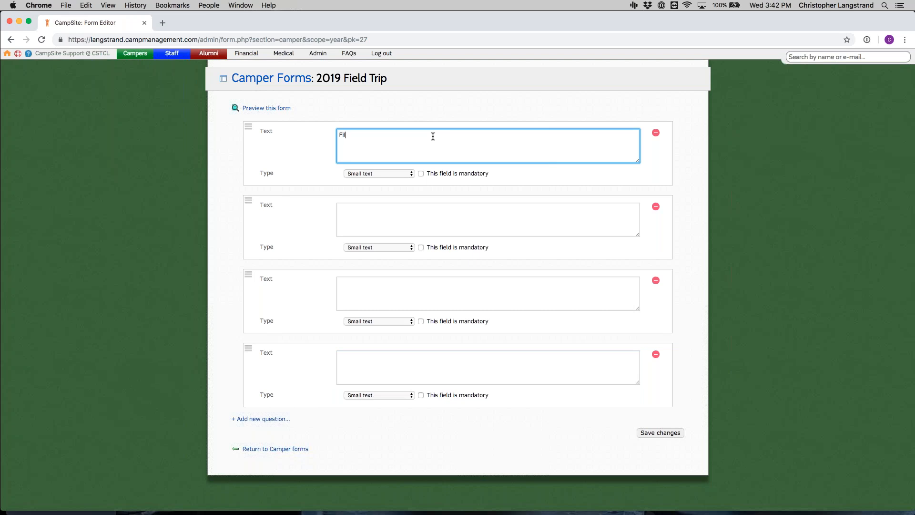
text(Field Trip Release Form - 2019)
click(407, 174)
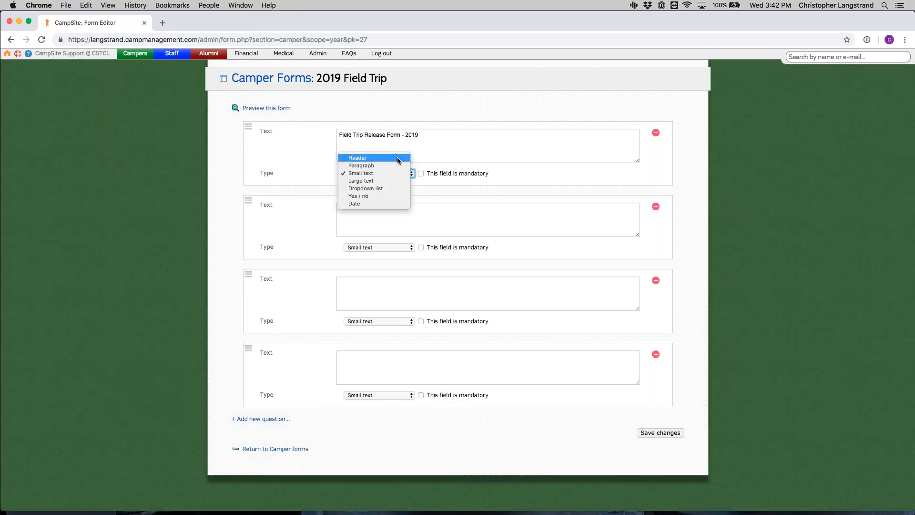
click(400, 158)
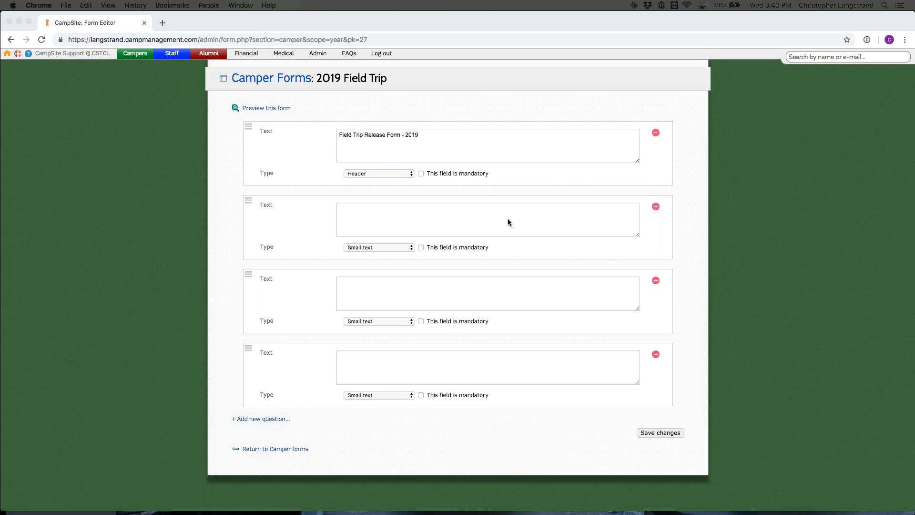
Step: Enter "Do you give your child consent to attend the 2019 Field Trip?" as the second question, with type Yes / no
click(477, 213)
text(Do you give your child consent to attend the 2018 Field Trip?)
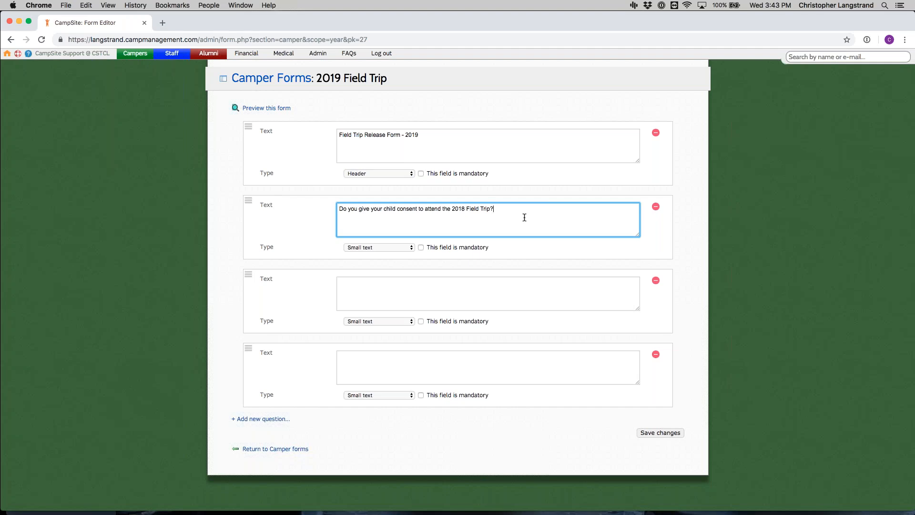
drag(462, 209, 465, 209)
text(9)
click(376, 246)
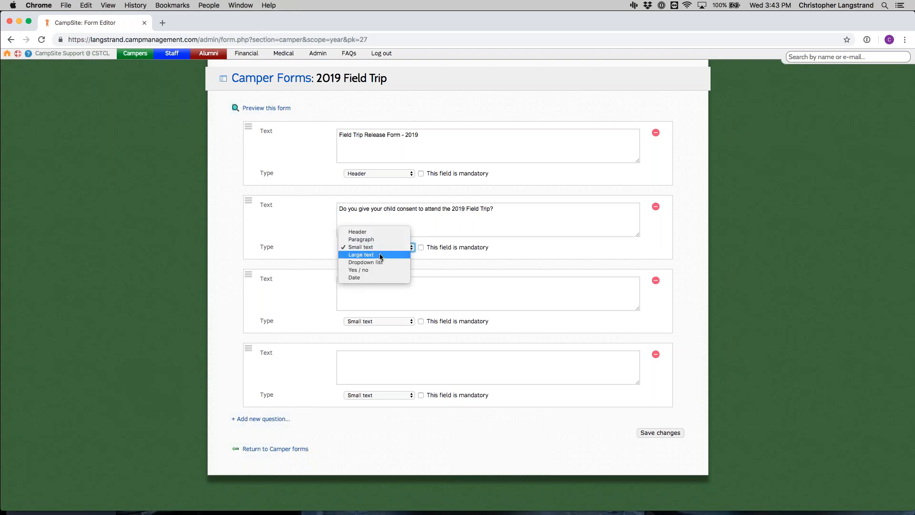
click(380, 269)
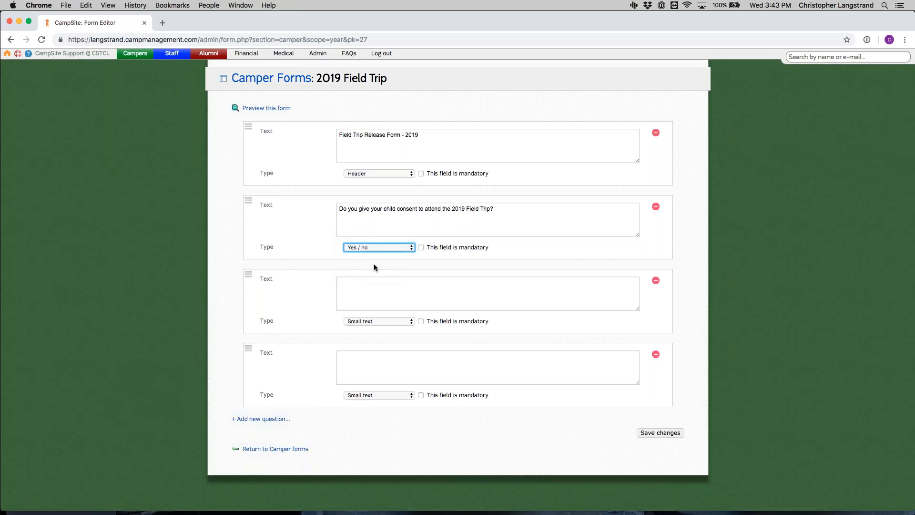
Step: Try the Dropdown list type on the consent question, look at the available lists, and return it to Yes / no
click(394, 246)
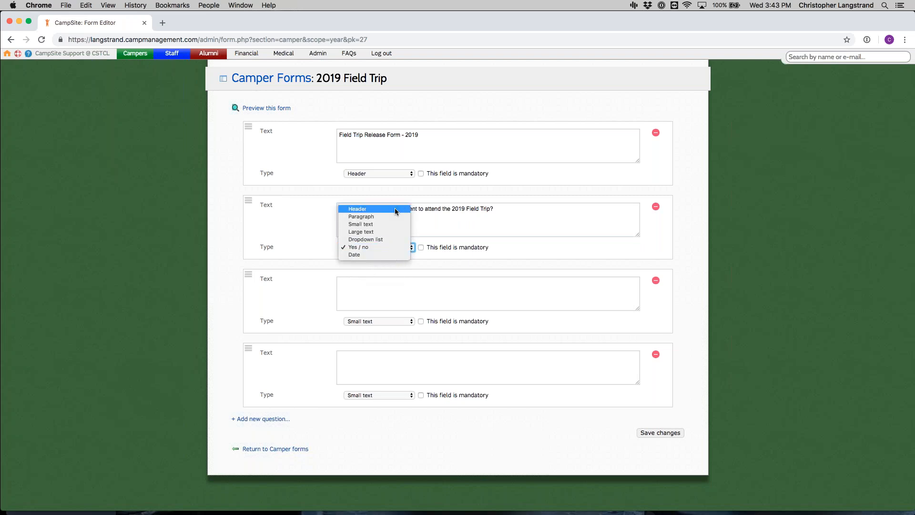
click(395, 239)
click(374, 262)
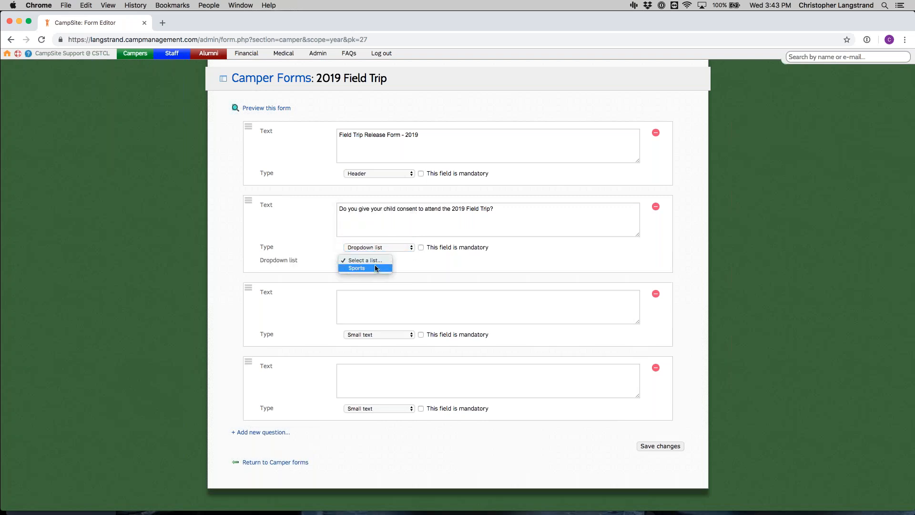
click(389, 247)
click(391, 249)
click(389, 254)
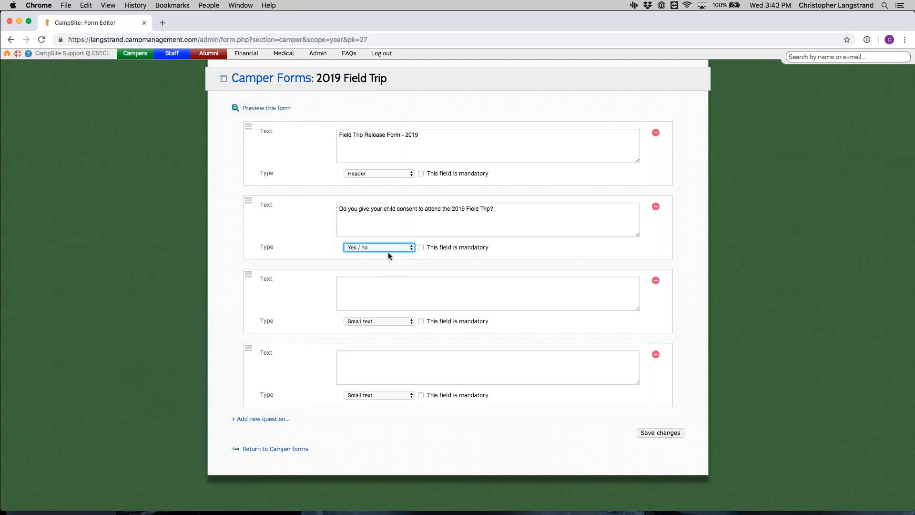
Step: Keep the Yes / no type for the consent question and make the field mandatory
click(397, 247)
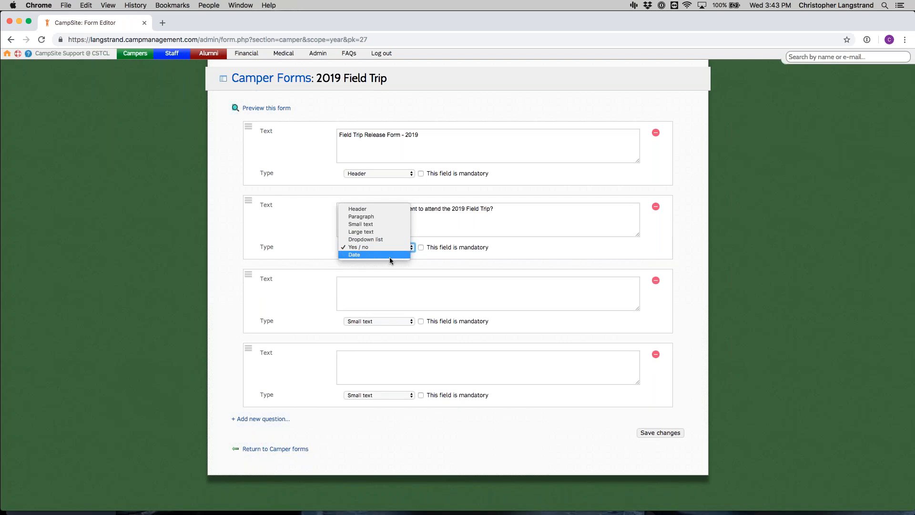
click(408, 247)
click(431, 247)
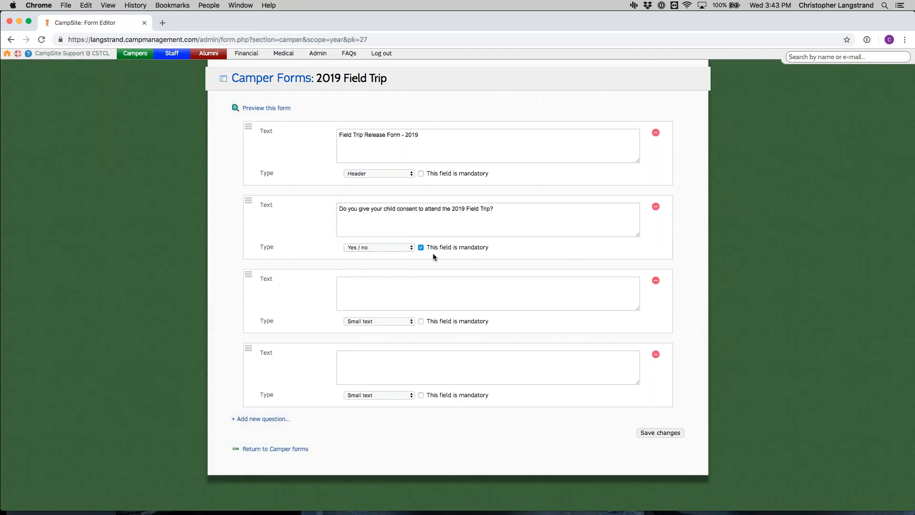
Step: Enter "Camper Name" as the third question, keeping the Small text type, and make it mandatory
click(429, 302)
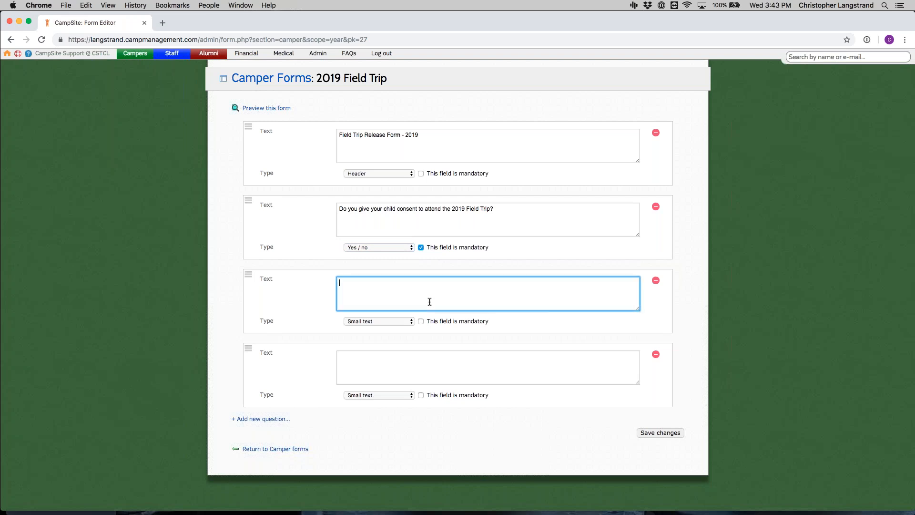
text(S)
text(Camp)
text(er Namer)
click(435, 321)
Step: Enter "Signature" as the fourth question, keeping the Small text type, and make it mandatory
click(410, 363)
text(Signature)
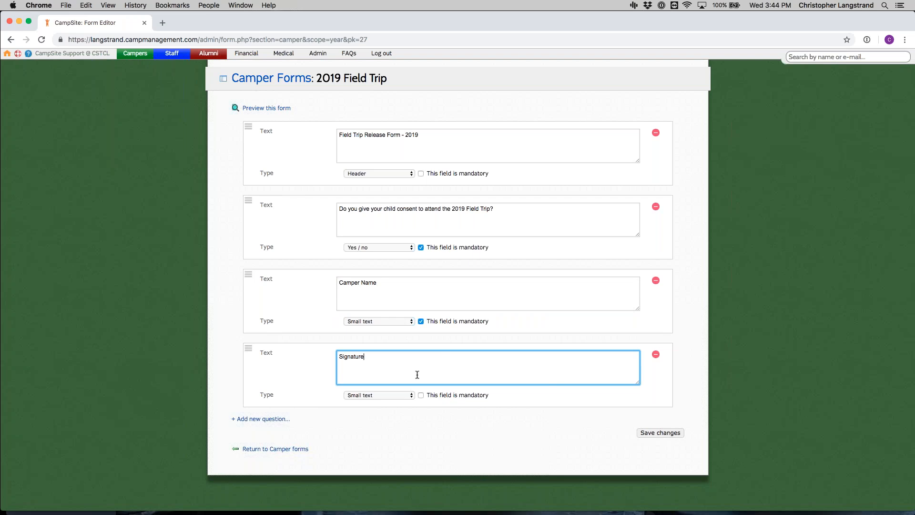
click(435, 396)
click(440, 397)
Step: Add a new question "Date" with type Date at the end of the form and save the changes
click(262, 418)
text(Date)
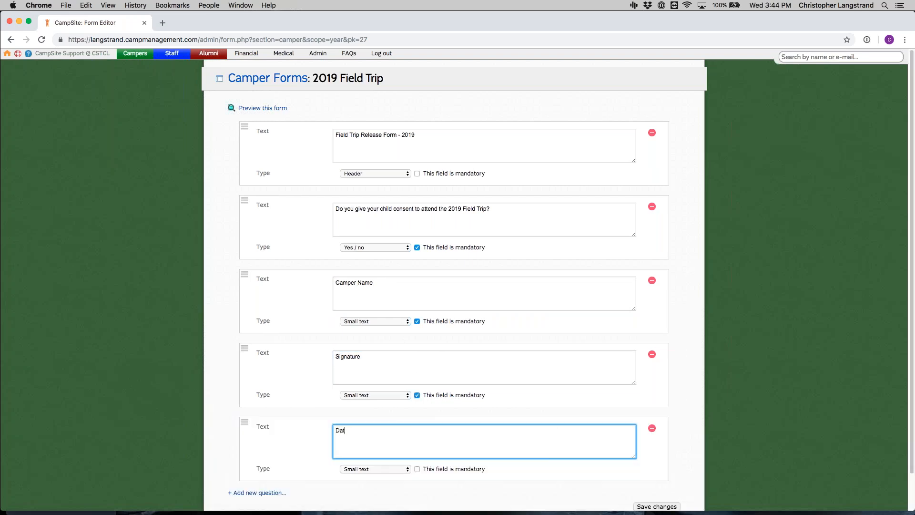
click(374, 467)
key(Down)
key(Down)
key(Down)
key(Down)
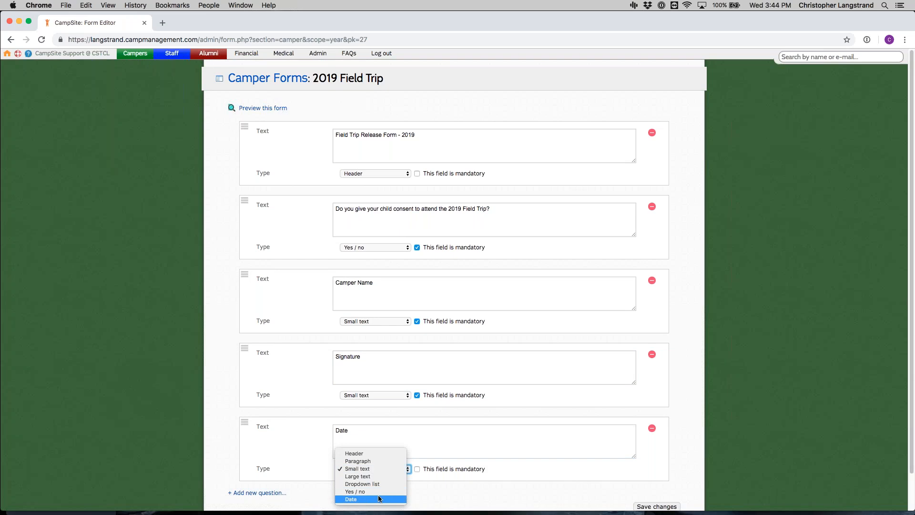
key(Return)
scroll(384, 333, down, 2)
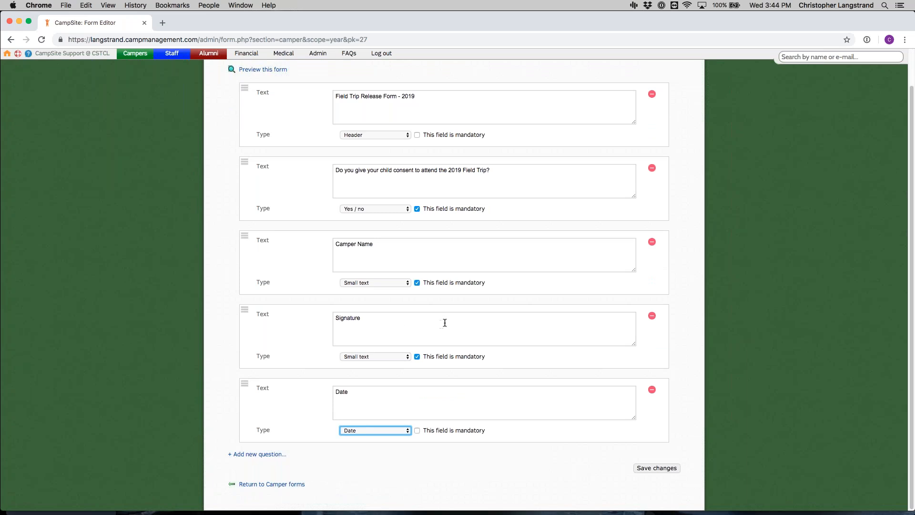
click(661, 468)
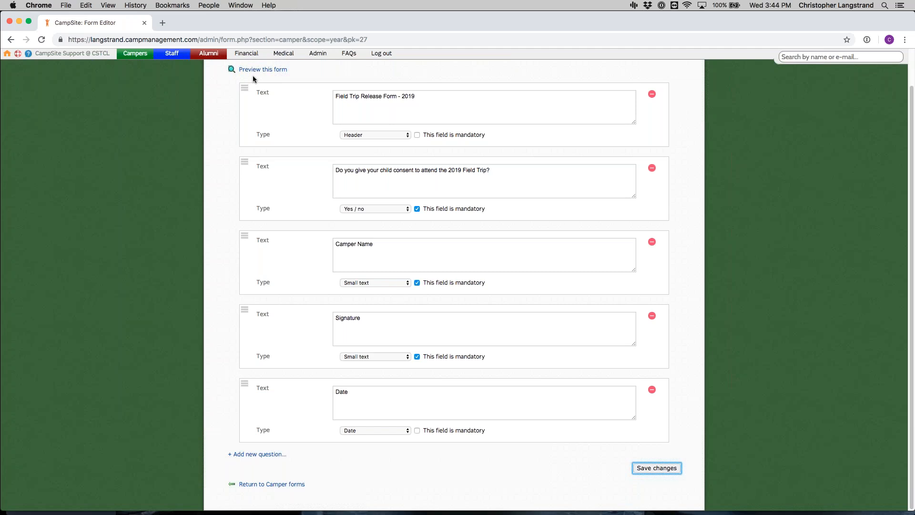
click(658, 467)
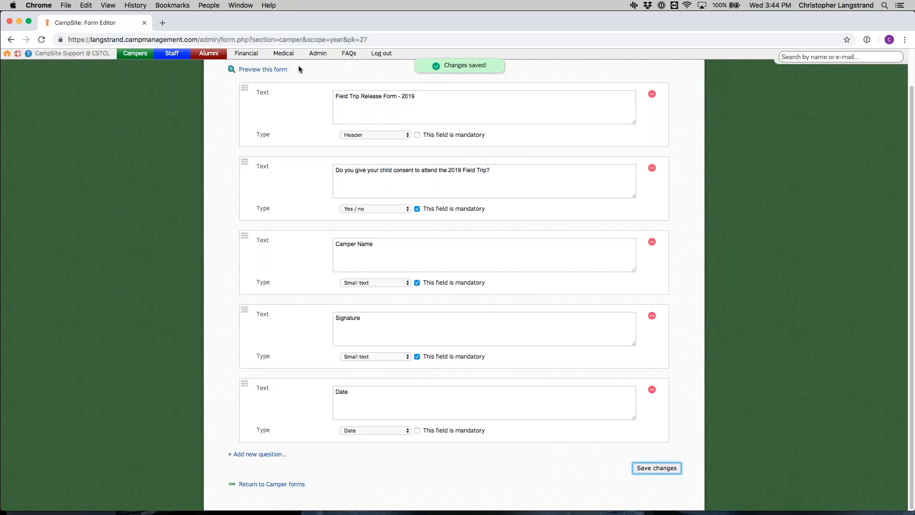
Step: Preview the 2019 Field Trip form, try the Yes answer on the consent question, and return to editing the form
click(261, 70)
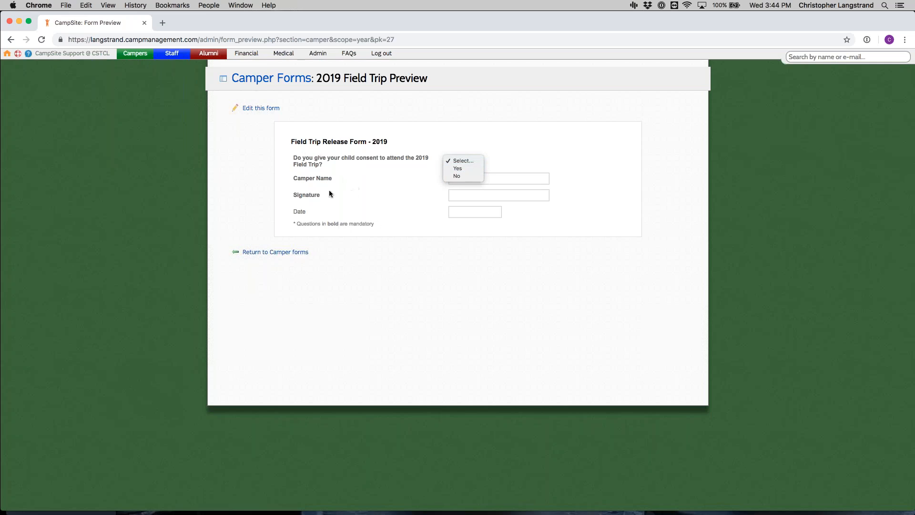
key(Return)
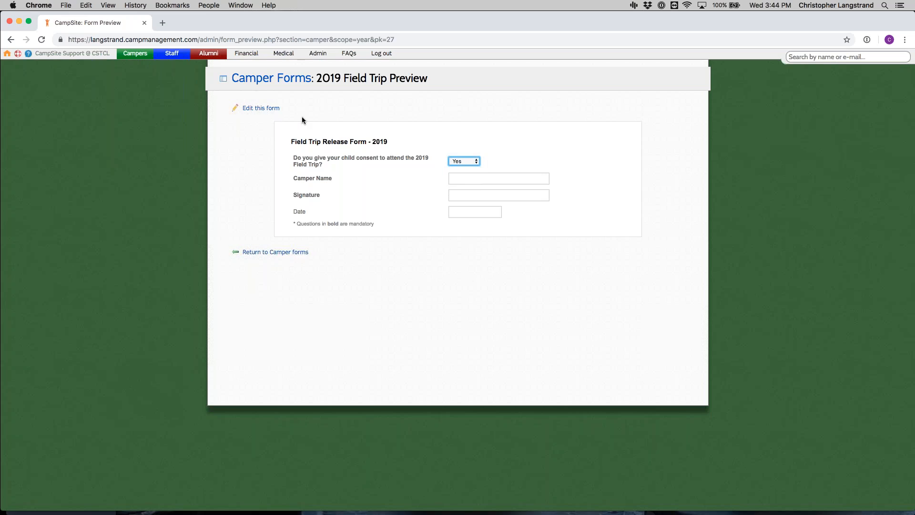
click(261, 108)
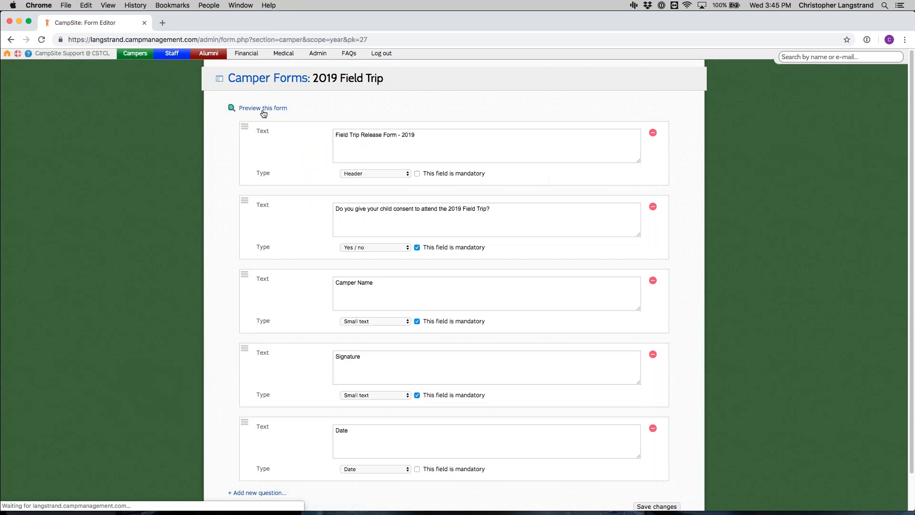
Step: Make the Date question mandatory, move Camper Name above the consent question, and save the form
scroll(361, 228, down, 2)
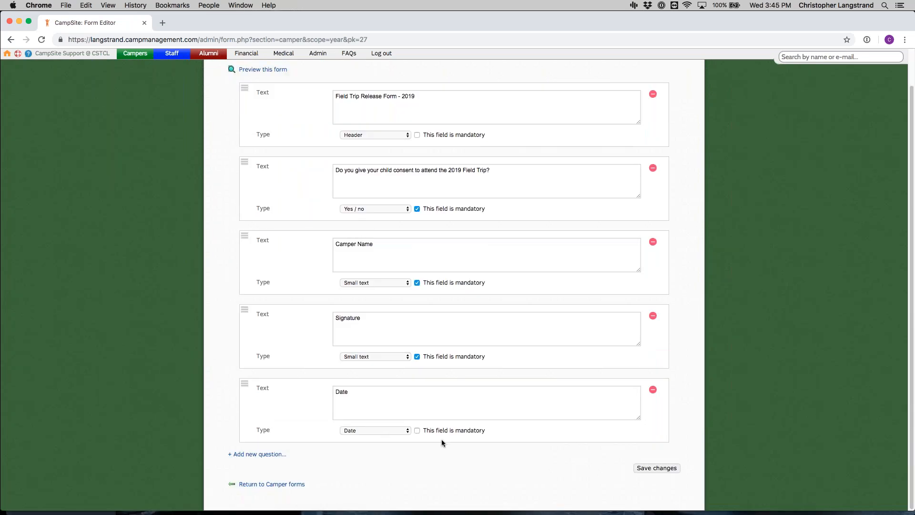
click(480, 434)
drag(239, 249, 248, 190)
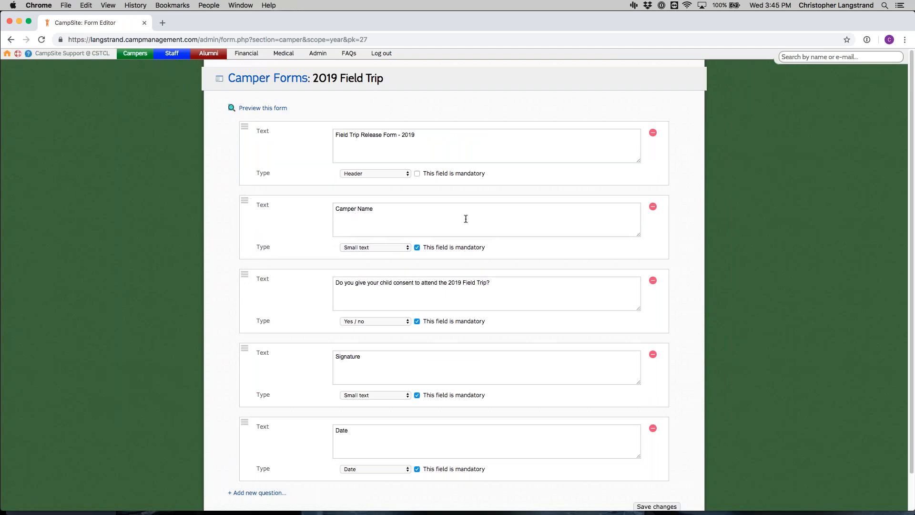
scroll(352, 283, down, 2)
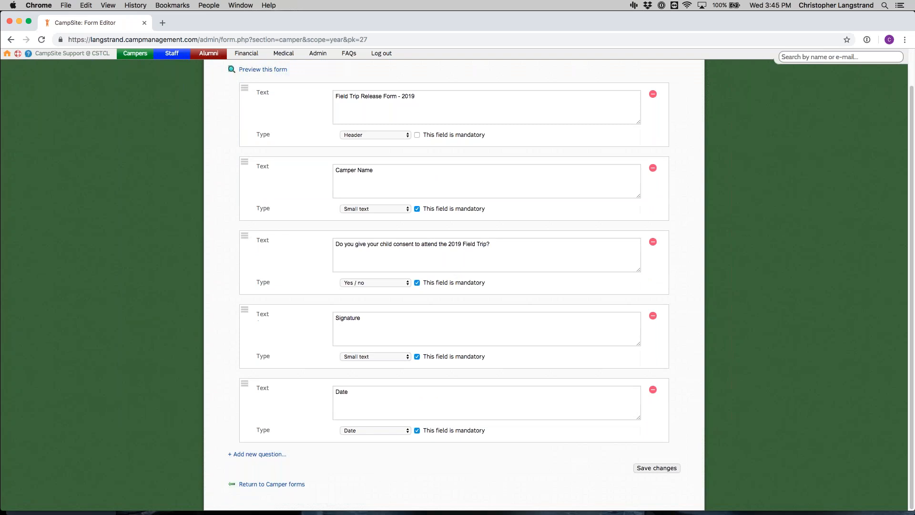
click(679, 472)
Step: Return to the camper forms and set up a yearly form transfer with action Move and Keep submissions set to Yes
click(300, 484)
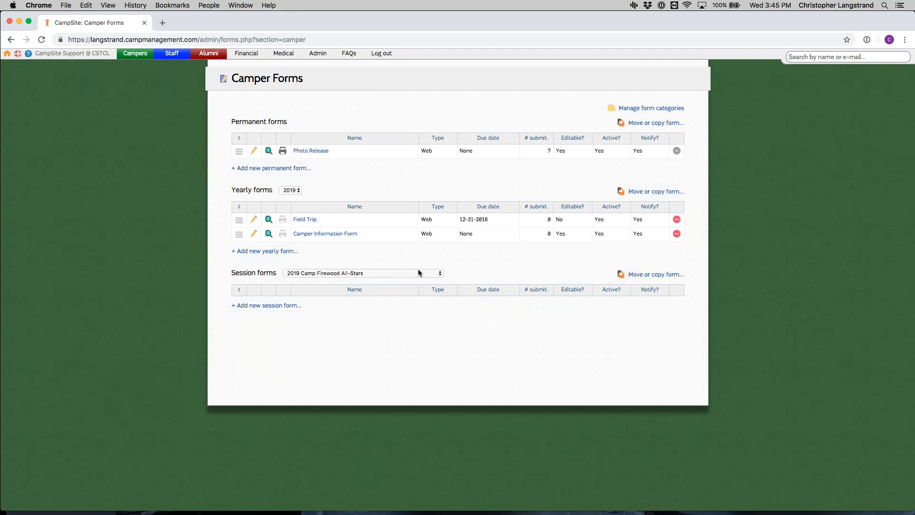
click(666, 192)
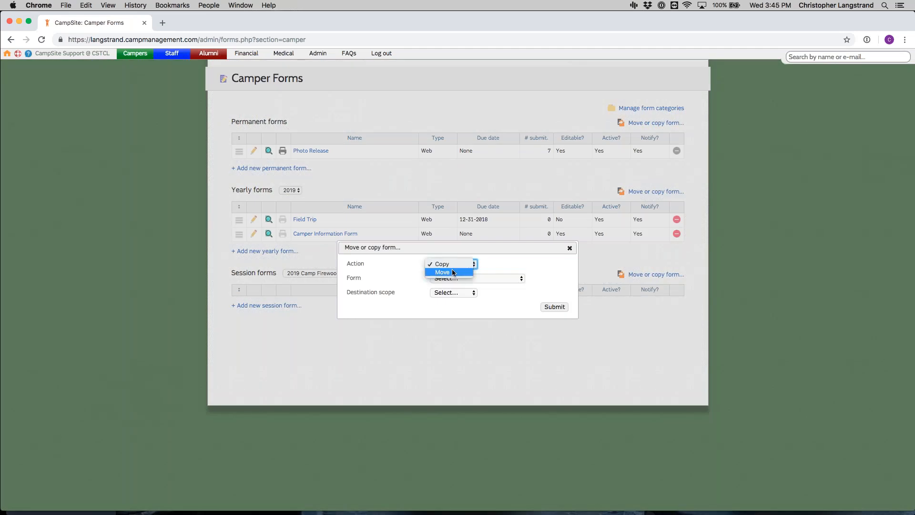
click(460, 272)
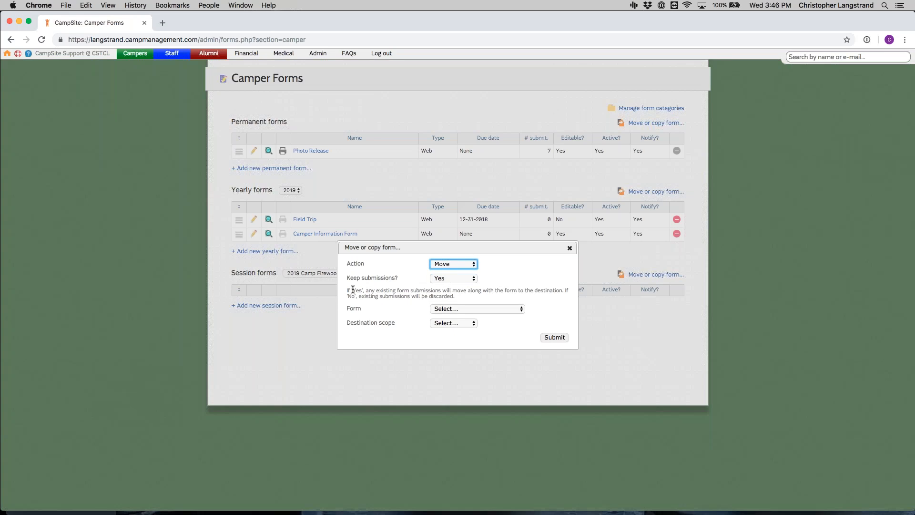
click(443, 278)
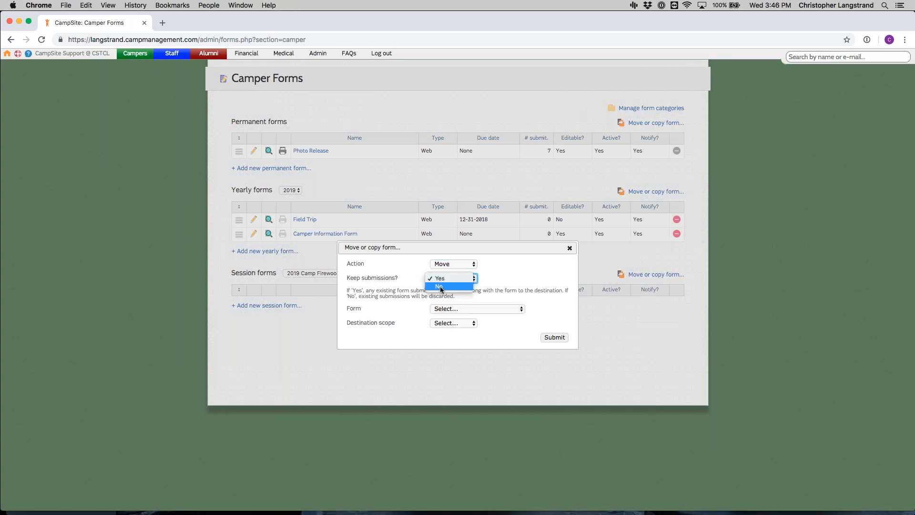
click(439, 286)
click(471, 278)
click(439, 270)
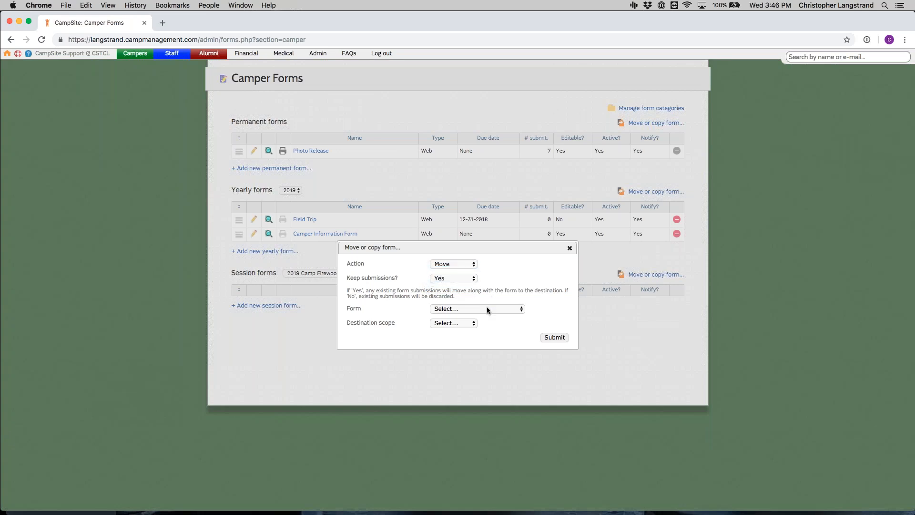
Step: Move the Field Trip form to the Session scope with 2019 Camp Firewood All-Stars as the destination
click(487, 307)
click(479, 317)
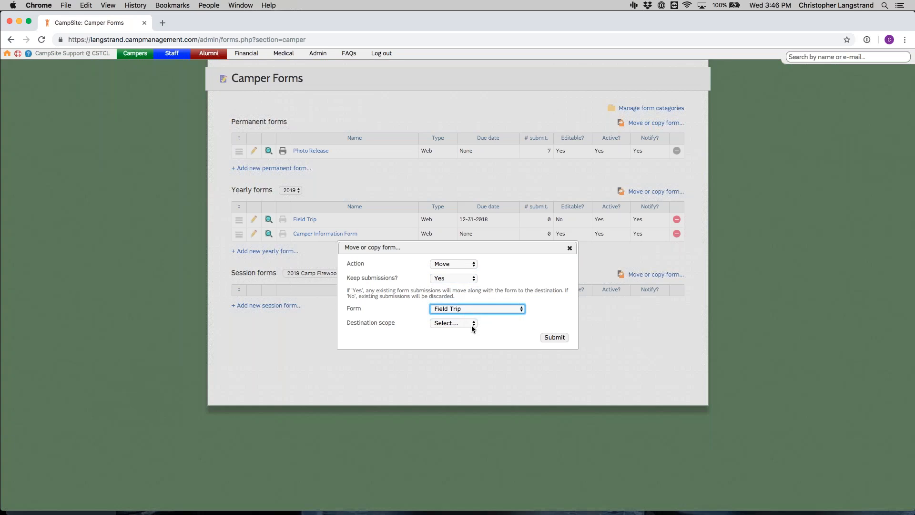
click(471, 325)
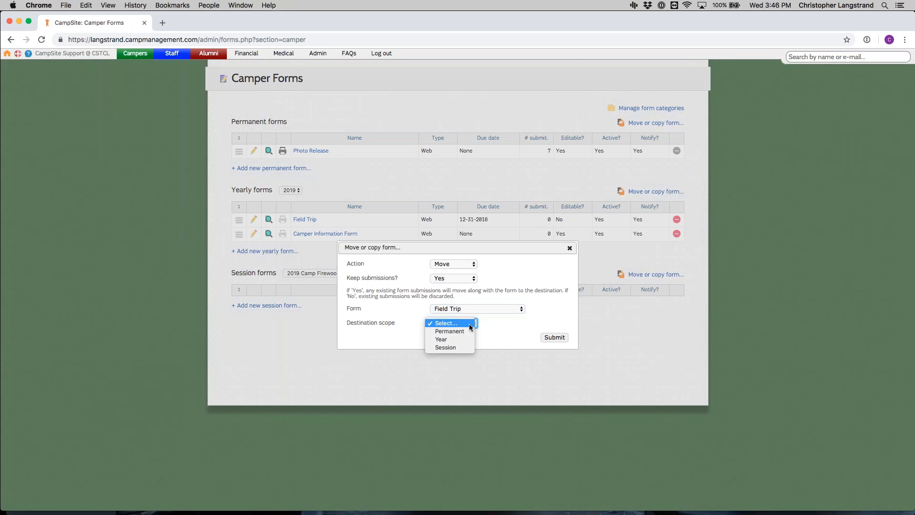
click(452, 347)
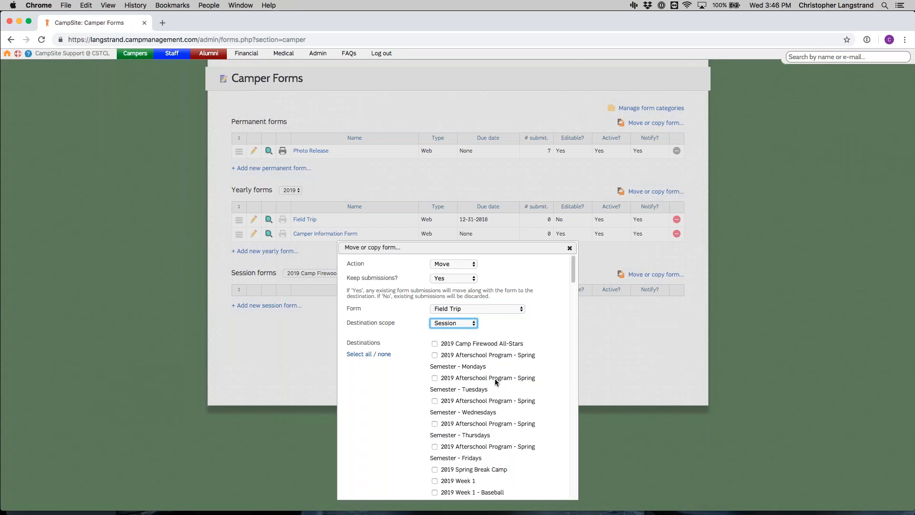
scroll(467, 347, down, 10)
scroll(478, 364, up, 10)
click(499, 345)
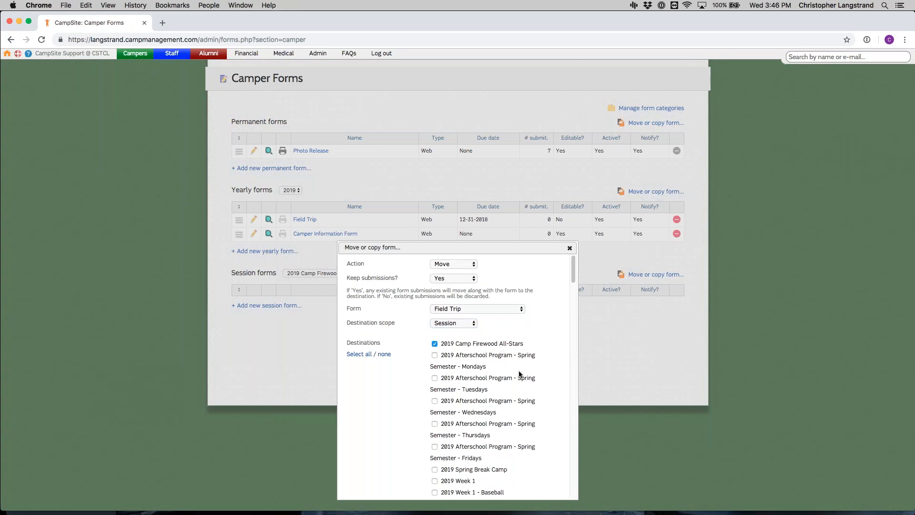
scroll(520, 381, down, 20)
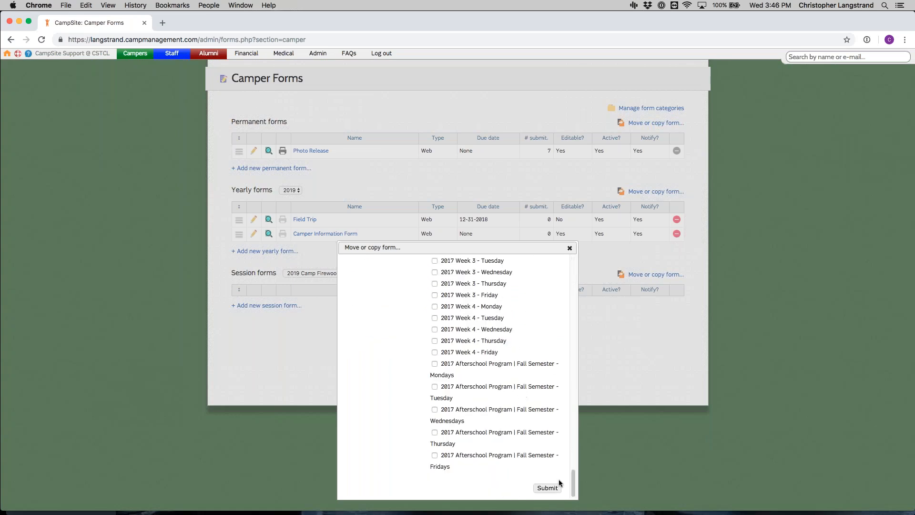
click(554, 489)
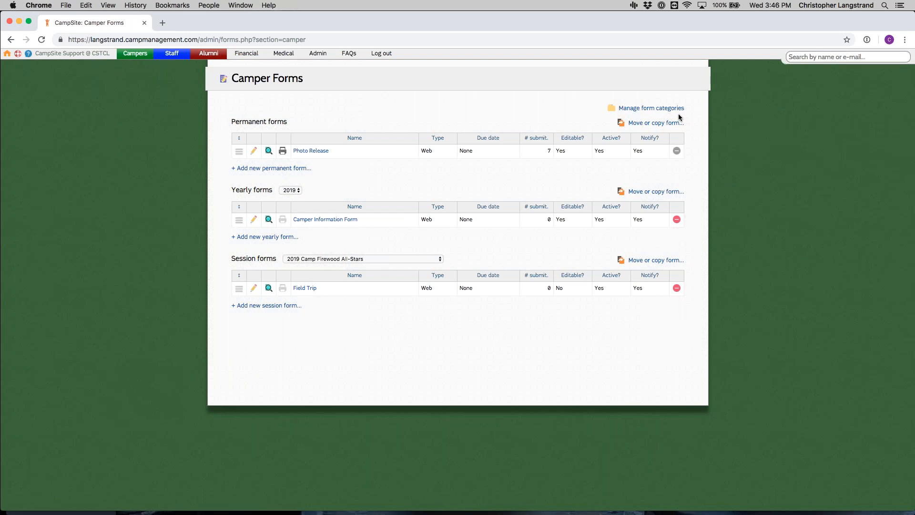
Step: Add a new camper form category named "Field Trips"
click(640, 111)
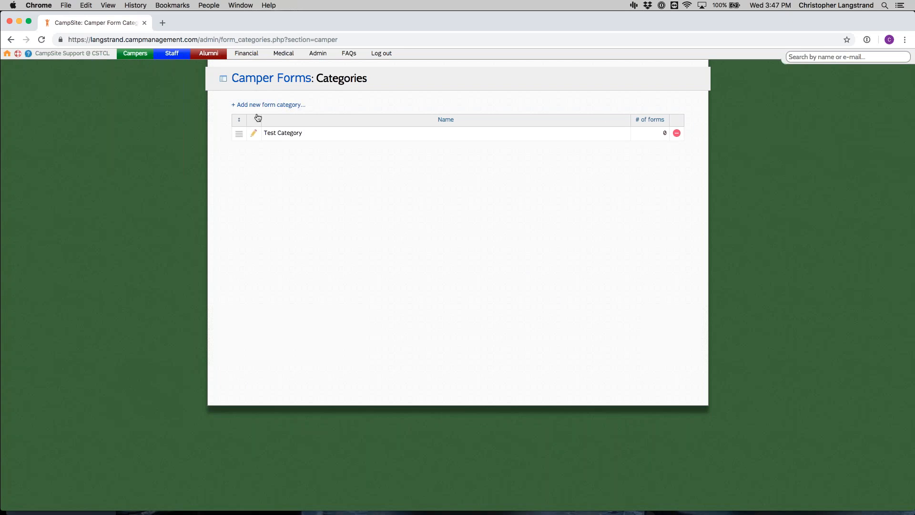
click(268, 105)
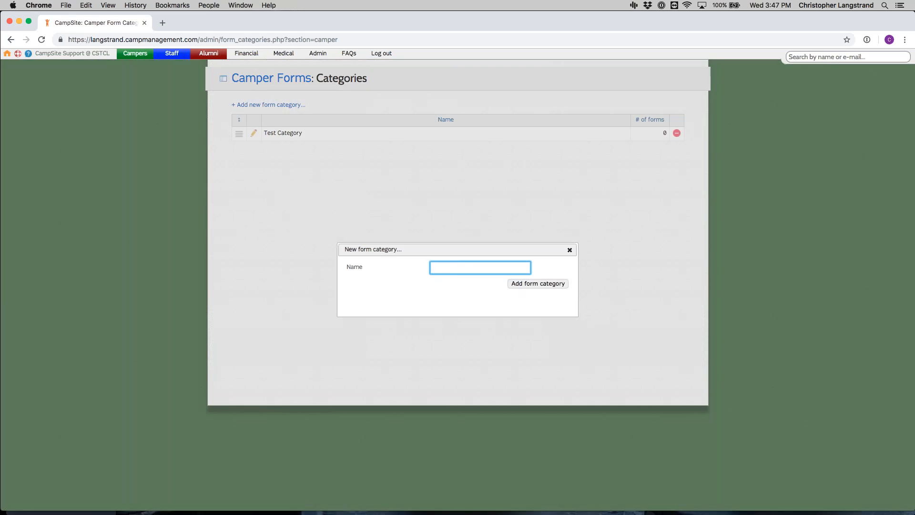
text(Field Trips)
click(565, 285)
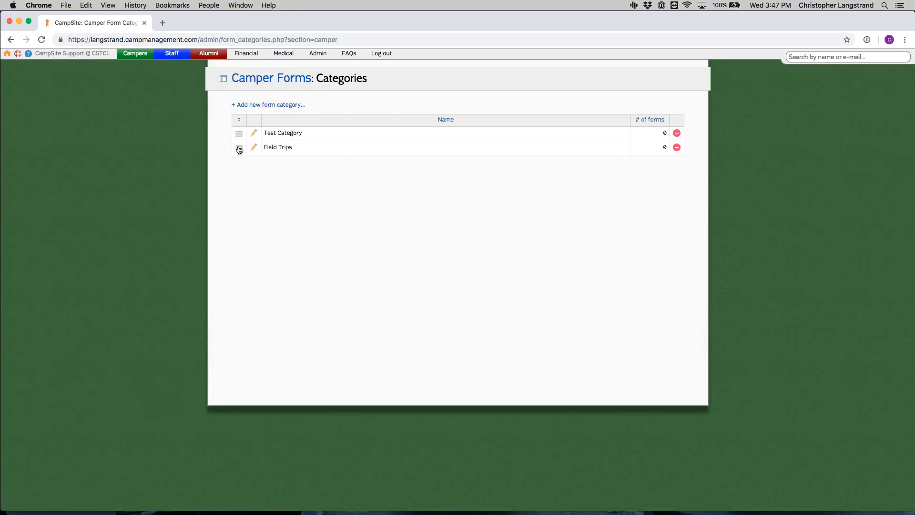
Step: Reorder the Field Trips category above Test Category, and open and update it with its name kept
drag(240, 150, 241, 132)
click(254, 134)
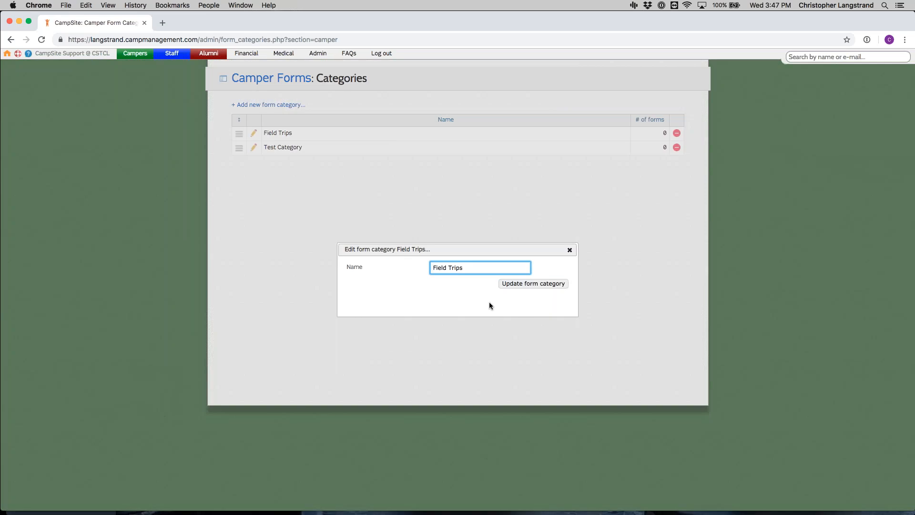
click(549, 284)
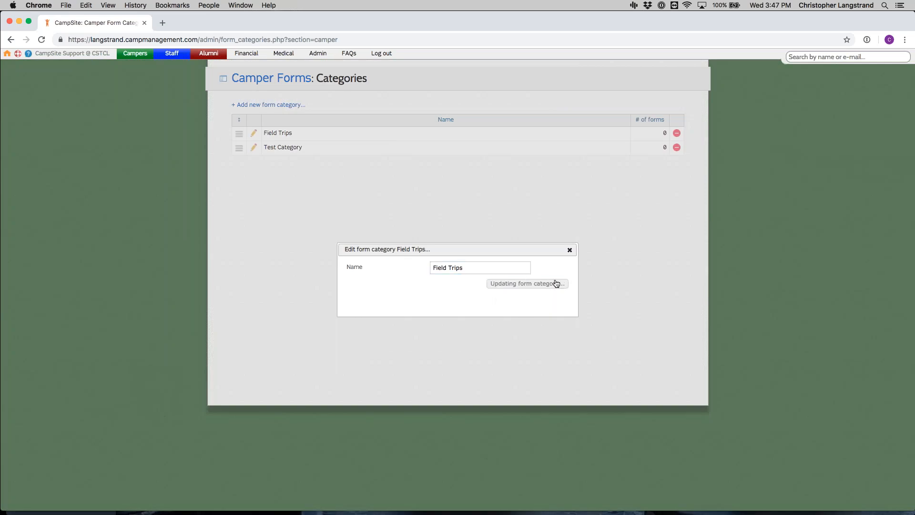
Step: Delete the Test Category form category and return to the camper forms list
click(677, 147)
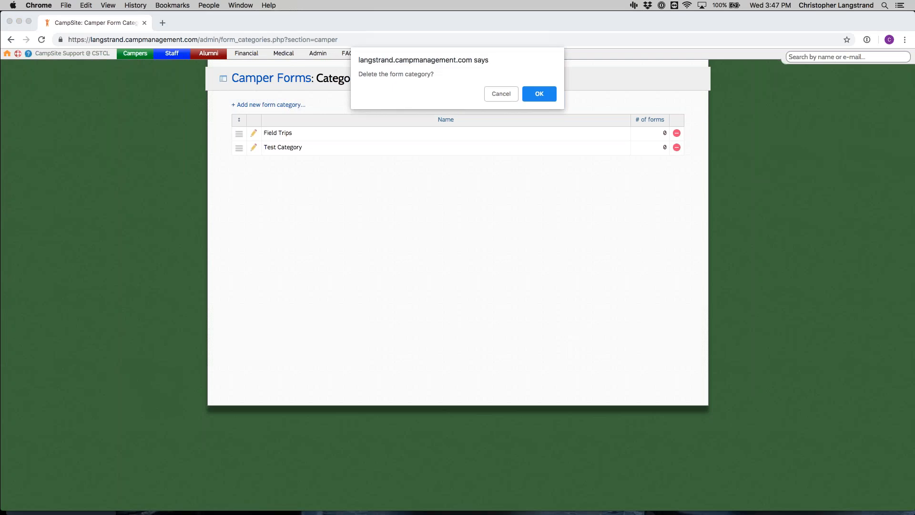
key(Return)
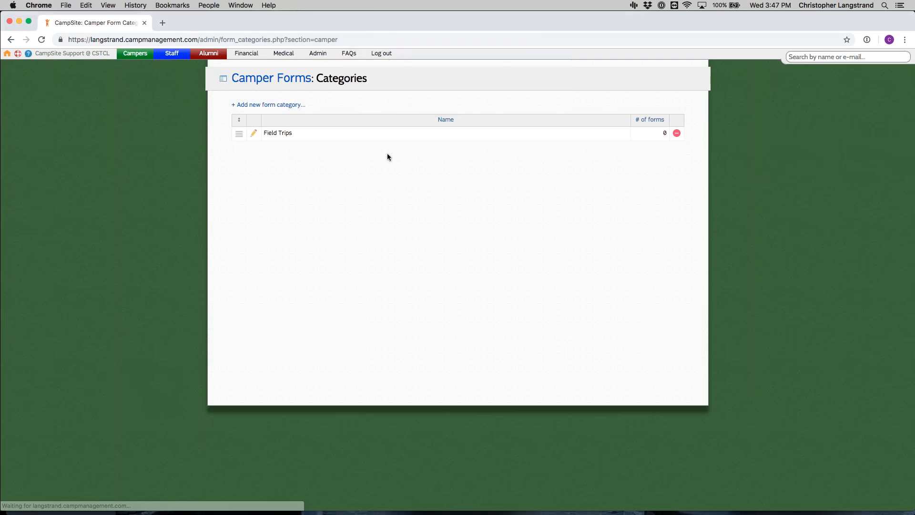
click(277, 79)
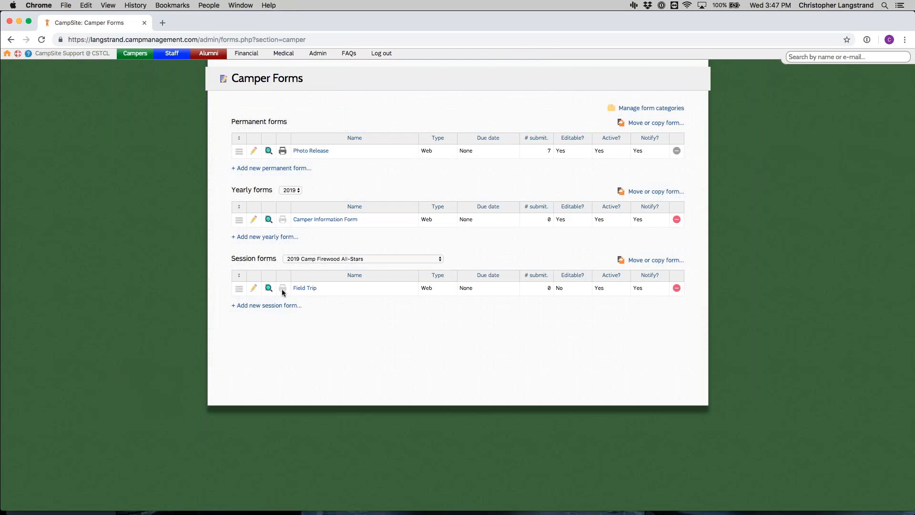
Step: Assign the Field Trip session form to the Field Trips category and update the form
click(254, 289)
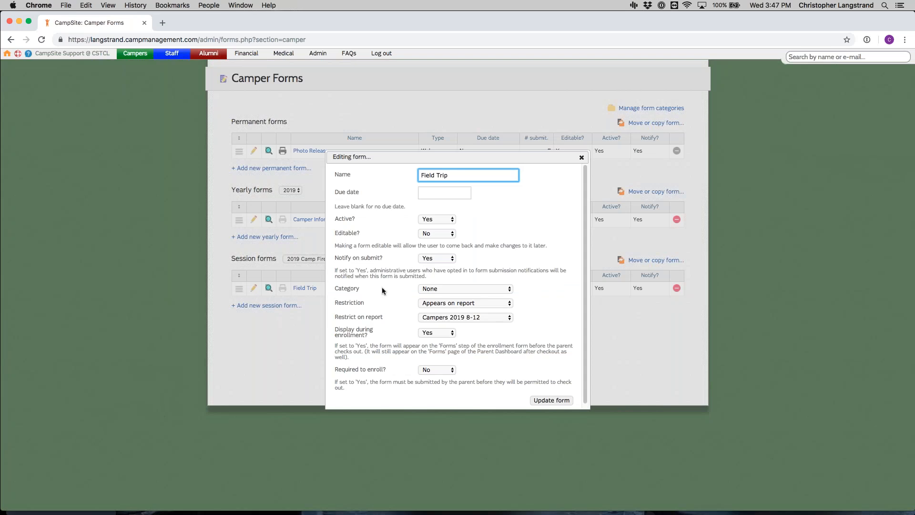
click(455, 287)
click(453, 298)
click(565, 400)
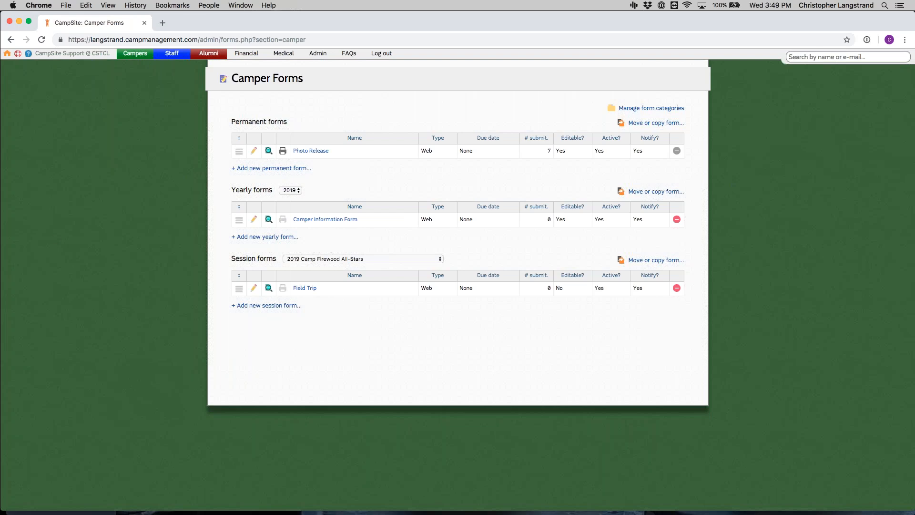
key(super+Tab)
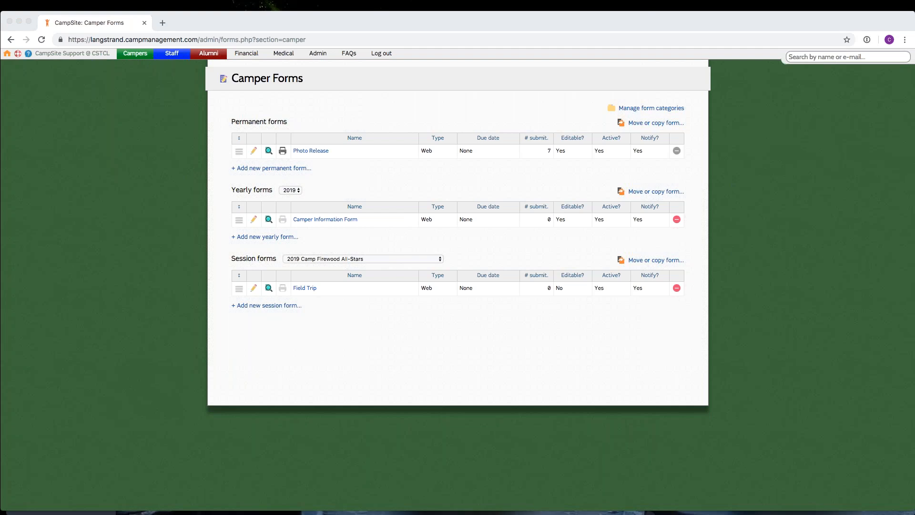